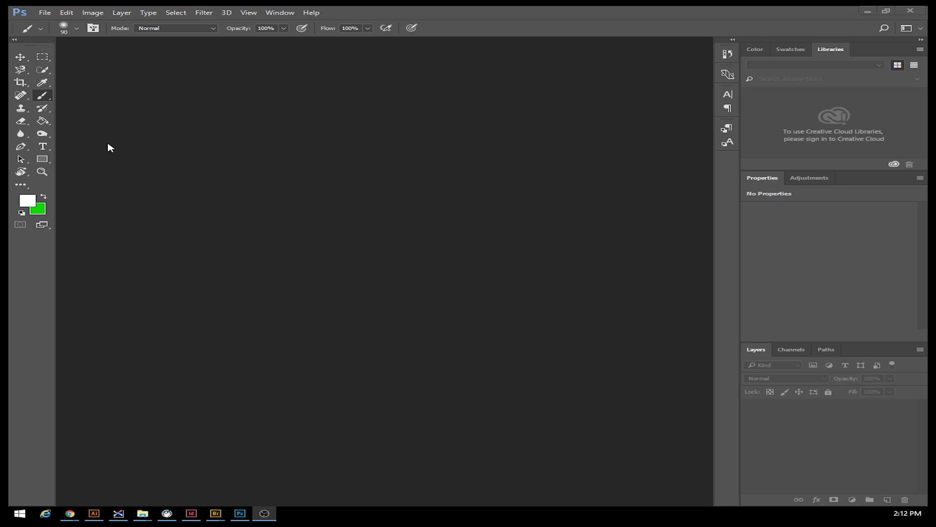
# Switch to Chrome, open the Jasper Place Media Communications site in a new tab and go to its COM1005 Visual Composition page.
pyautogui.moveTo(70, 513)
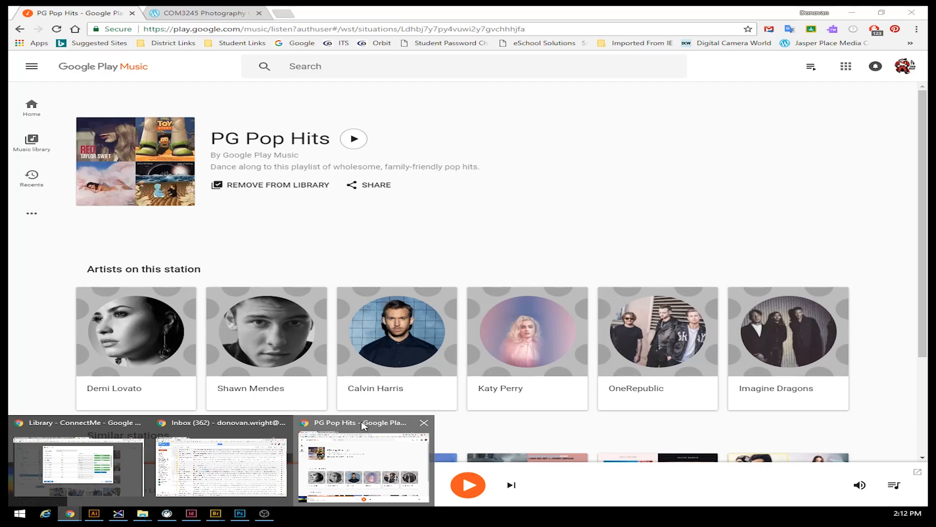
pyautogui.click(365, 427)
pyautogui.click(287, 14)
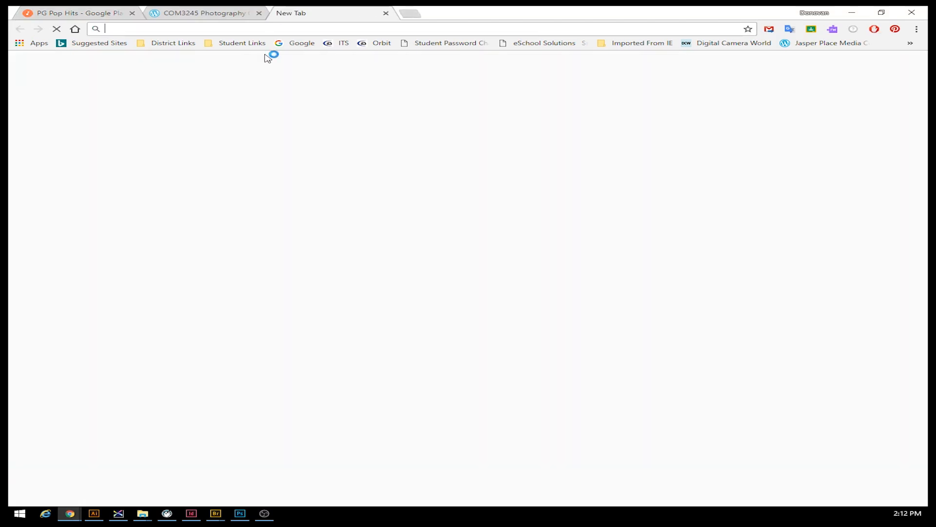
pyautogui.click(322, 251)
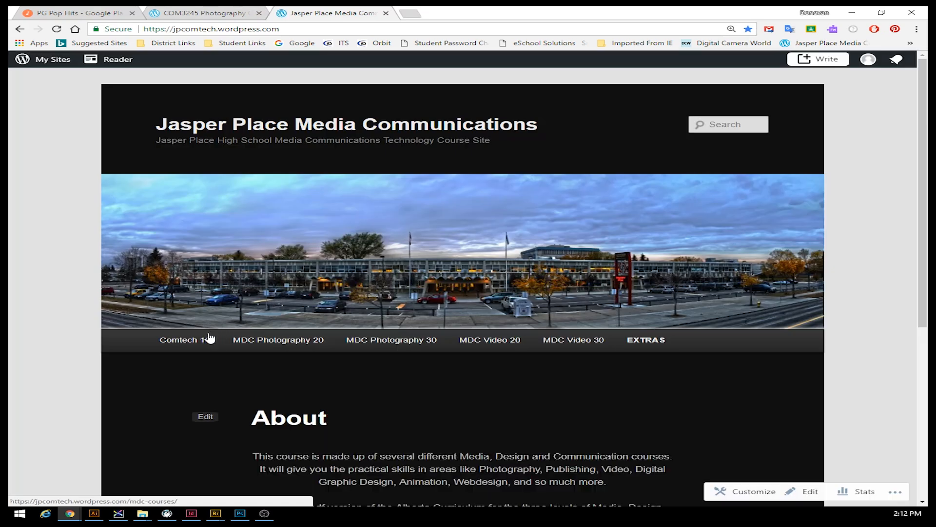
pyautogui.moveTo(202, 338)
pyautogui.click(204, 367)
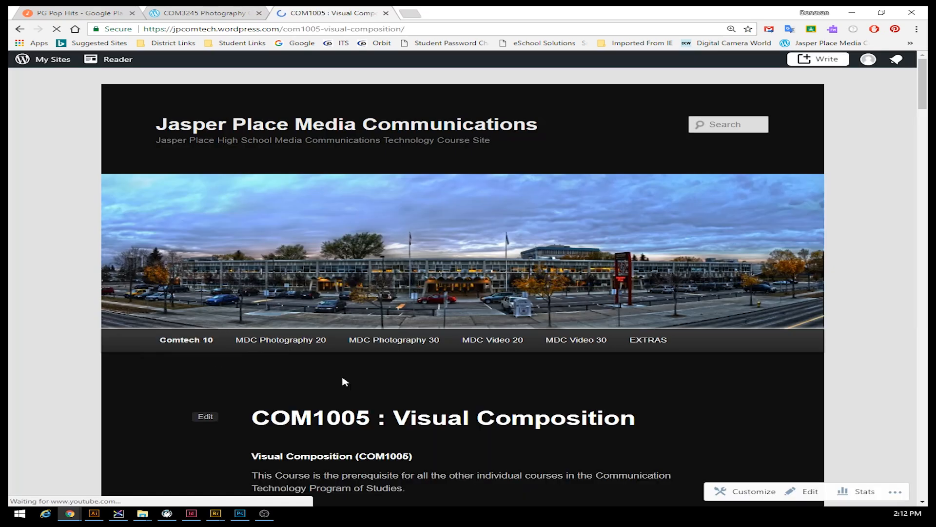
# Open the Typography Faces Project sheet from Assignment #6 and read the portrait requirements and example faces.
pyautogui.scroll(-15, 205, 367)
pyautogui.scroll(-5, 412, 344)
pyautogui.scroll(2, 409, 340)
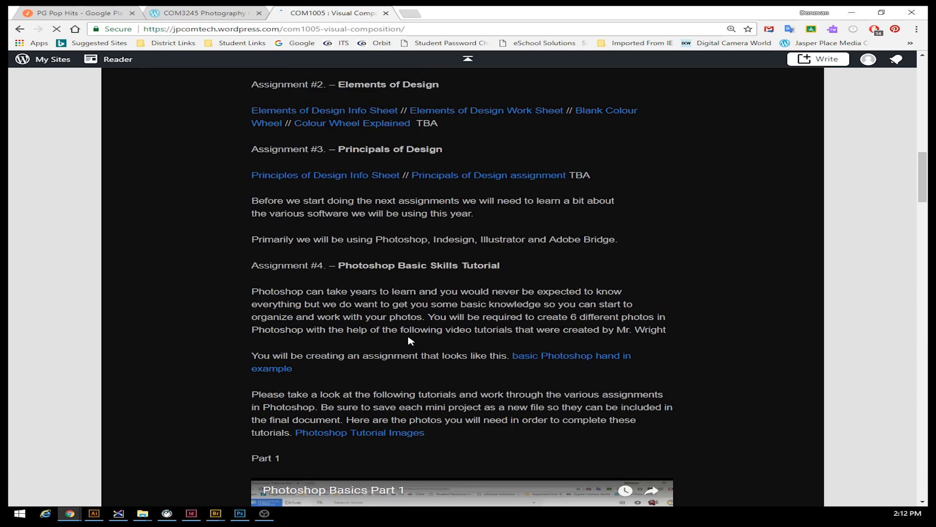
pyautogui.scroll(-20, 411, 332)
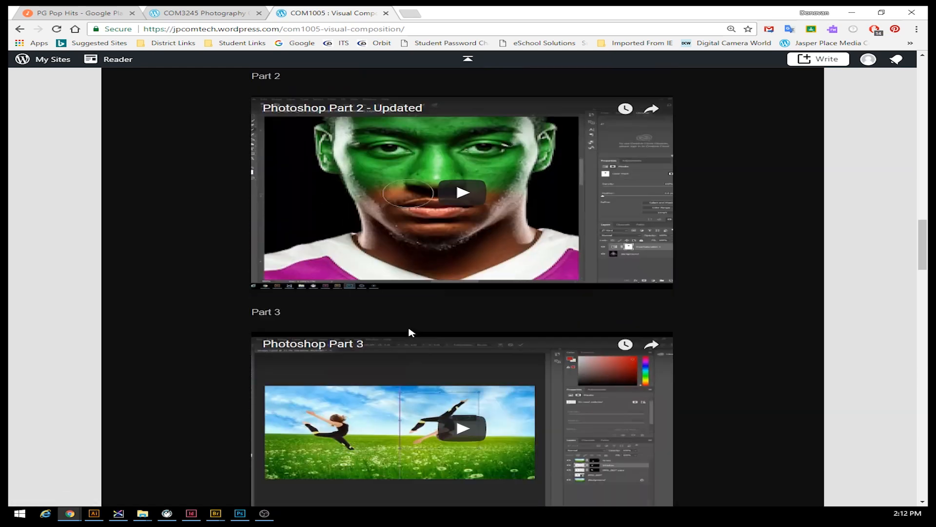
pyautogui.scroll(-18, 411, 331)
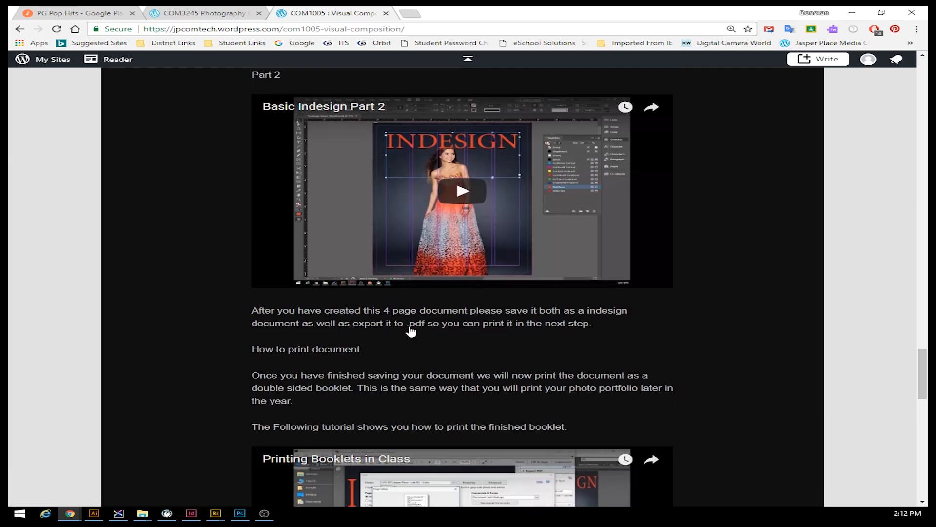
pyautogui.scroll(-7, 412, 331)
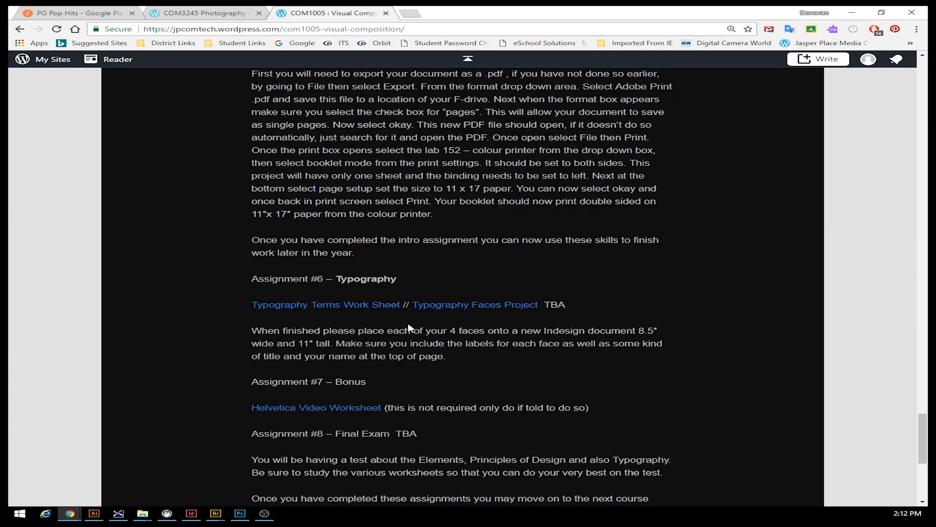
pyautogui.click(481, 307)
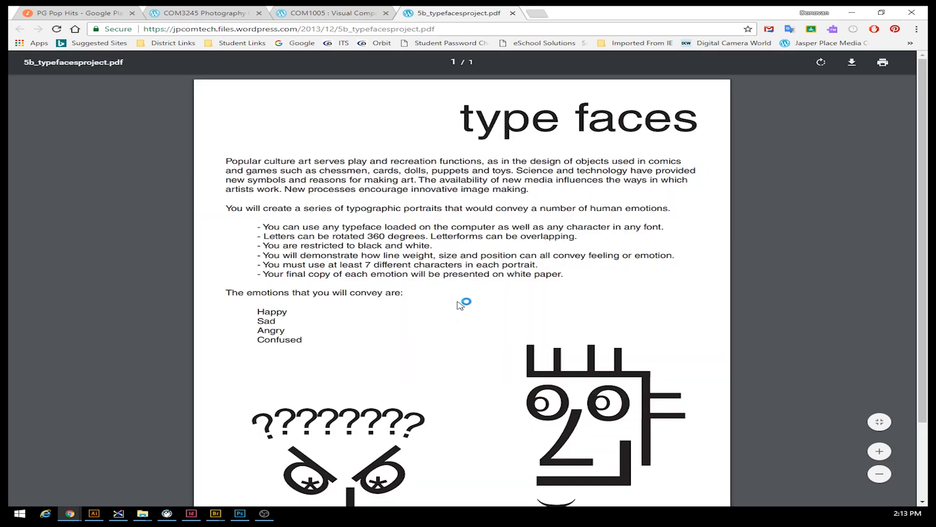
pyautogui.scroll(-2, 462, 309)
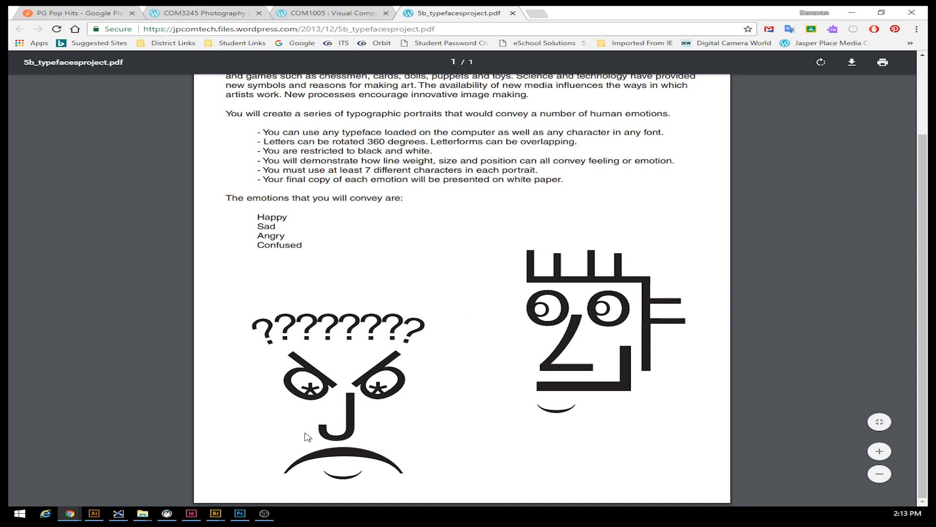
# Switch to Photoshop and create a new document 4.5 inches wide and 5.5 inches high at 300 pixels/inch.
pyautogui.click(239, 513)
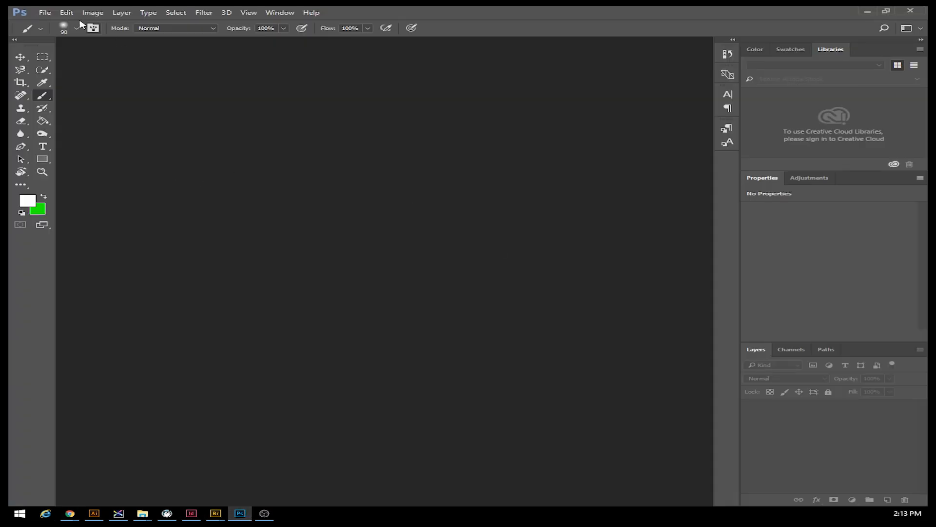
pyautogui.click(44, 13)
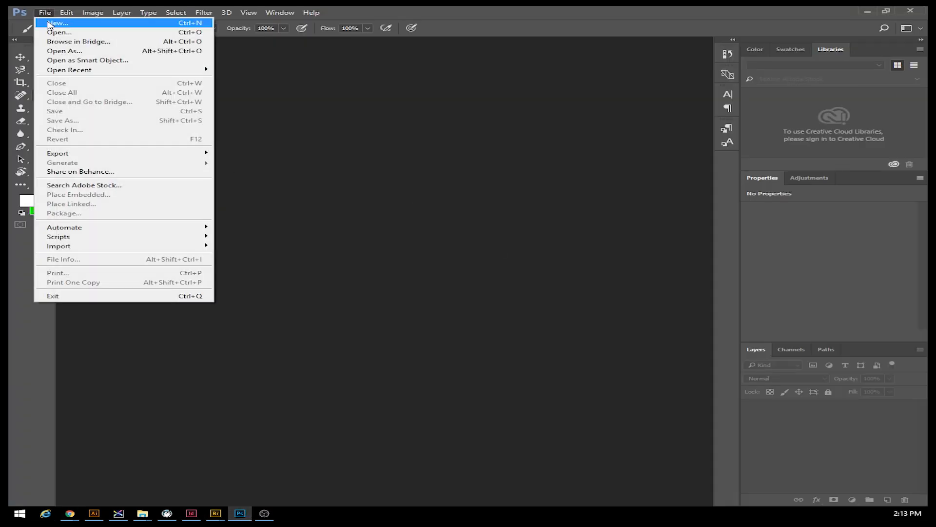
pyautogui.click(51, 23)
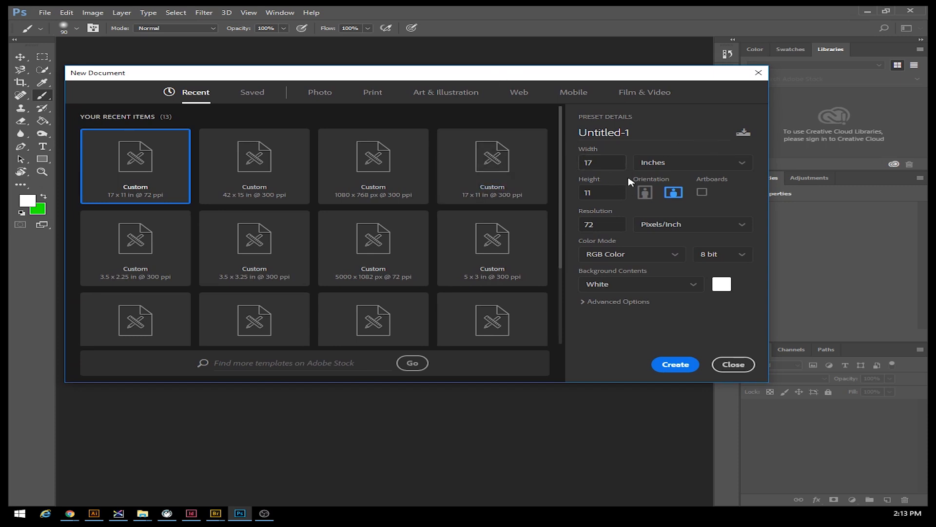
pyautogui.doubleClick(603, 167)
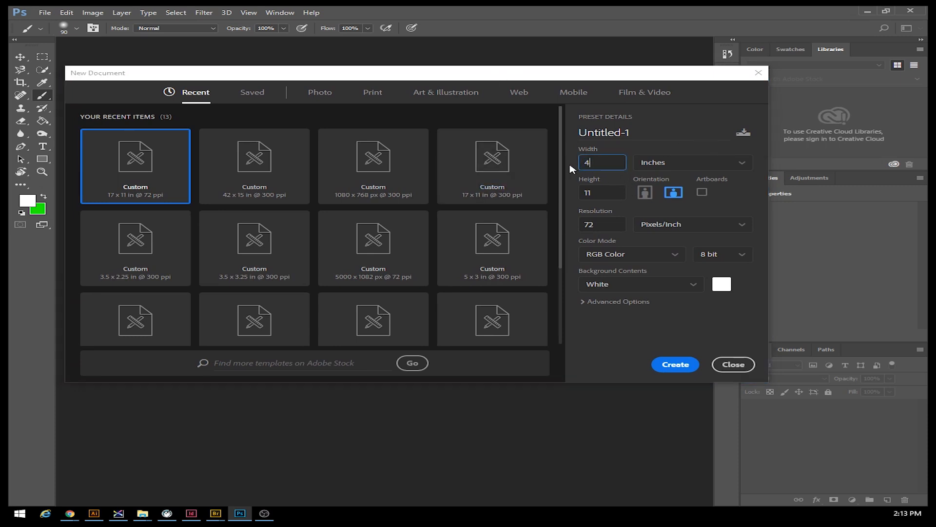
pyautogui.press('Tab')
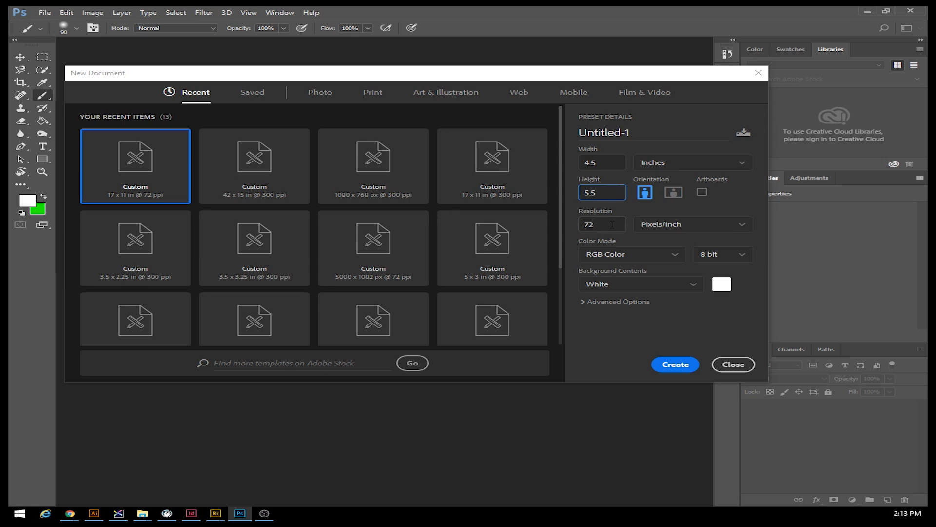
pyautogui.press('Tab')
pyautogui.click(681, 371)
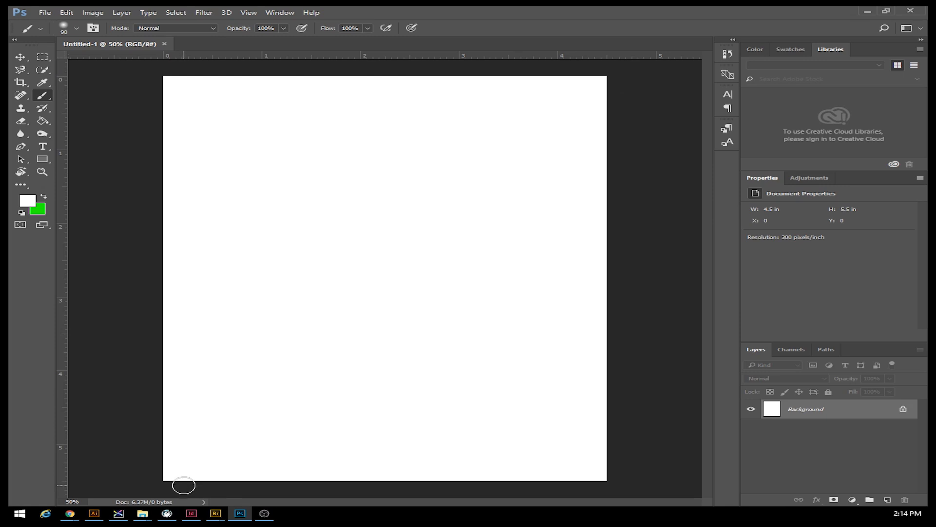
# Add a "(" character in 24 pt Impact as a text layer in the upper-left area of the canvas.
pyautogui.click(43, 147)
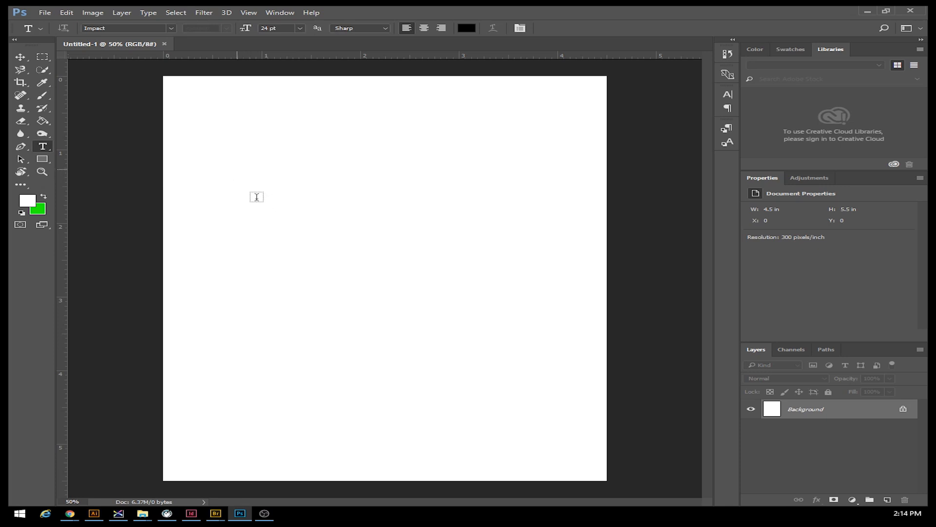
pyautogui.click(237, 169)
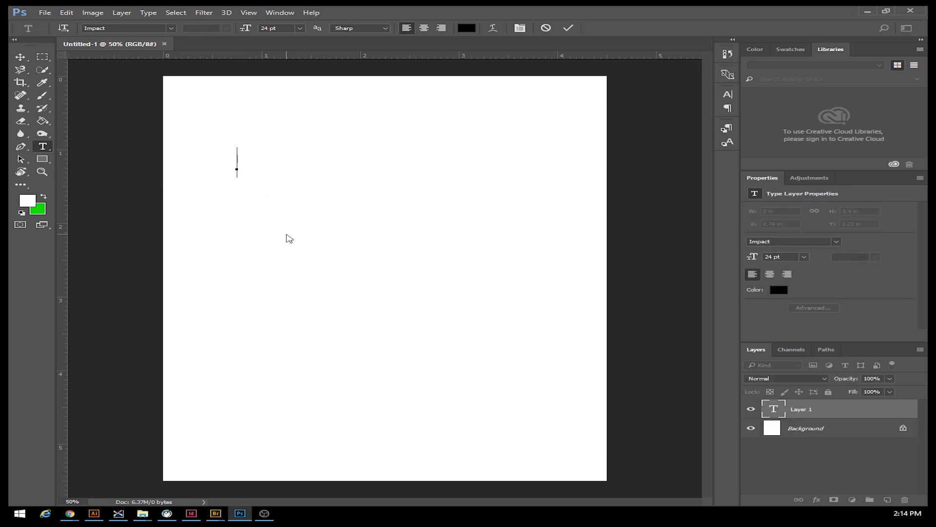
pyautogui.write('C')
pyautogui.click(20, 58)
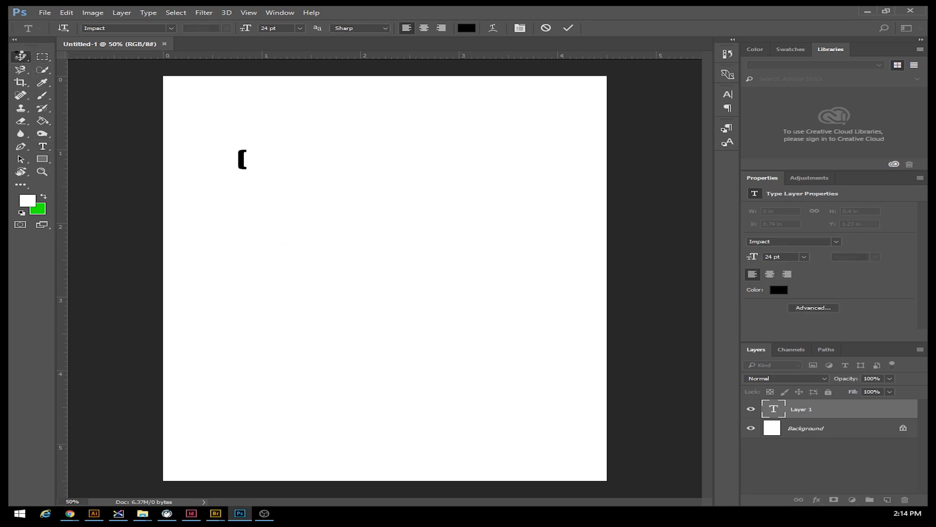
# Add a "]" character as a separate text layer to the right of the "(" character.
pyautogui.click(46, 147)
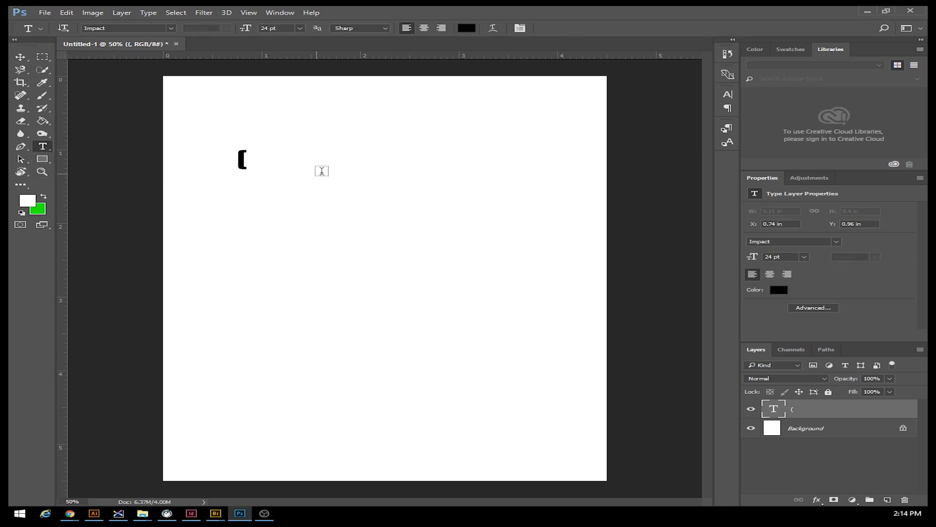
pyautogui.click(335, 159)
pyautogui.write('}')
pyautogui.press('BackSpace')
pyautogui.write(']')
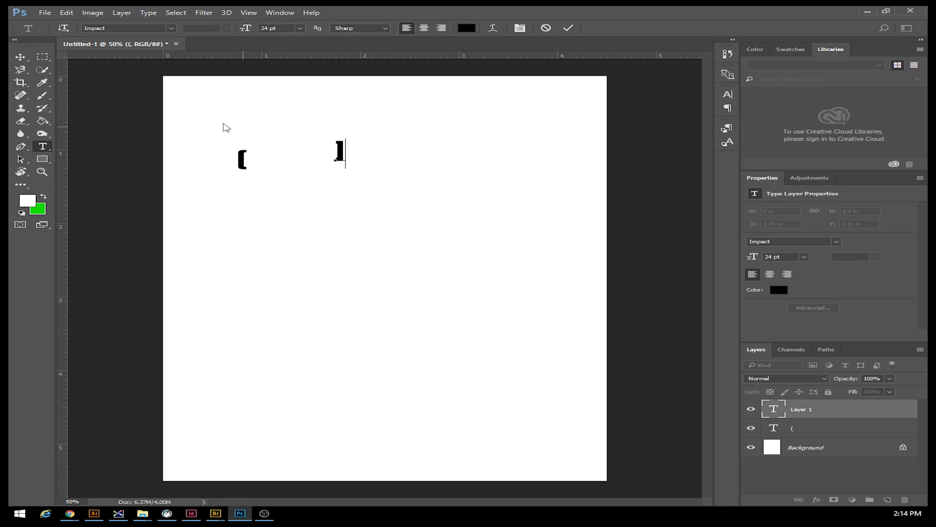
pyautogui.click(20, 57)
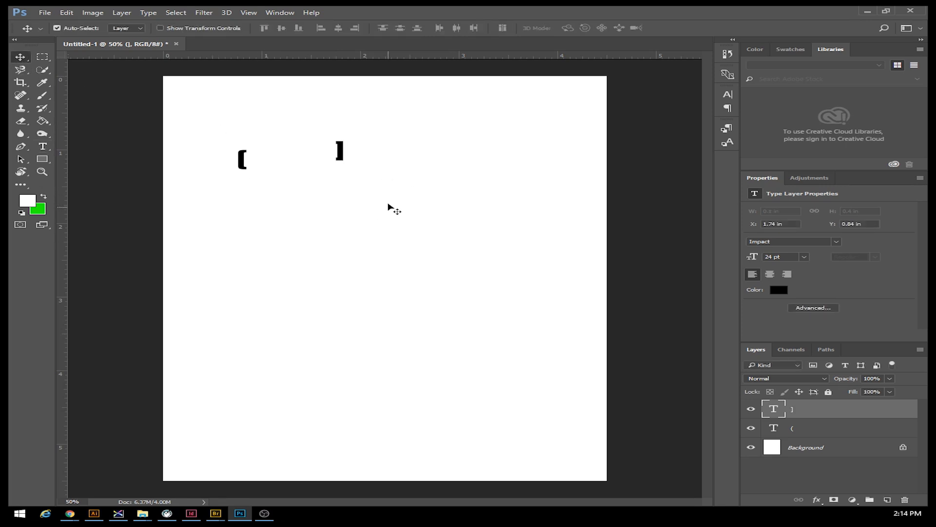
# Move the "(" and "]" characters apart on one level, near the left and right sides of the canvas.
pyautogui.moveTo(344, 151); pyautogui.dragTo(439, 164)
pyautogui.moveTo(242, 161); pyautogui.dragTo(273, 161)
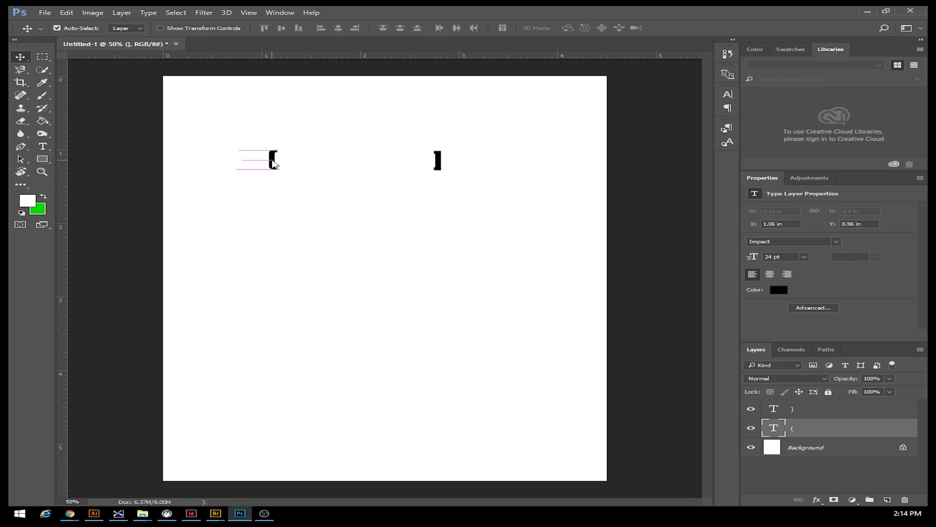
pyautogui.moveTo(441, 166); pyautogui.dragTo(511, 166)
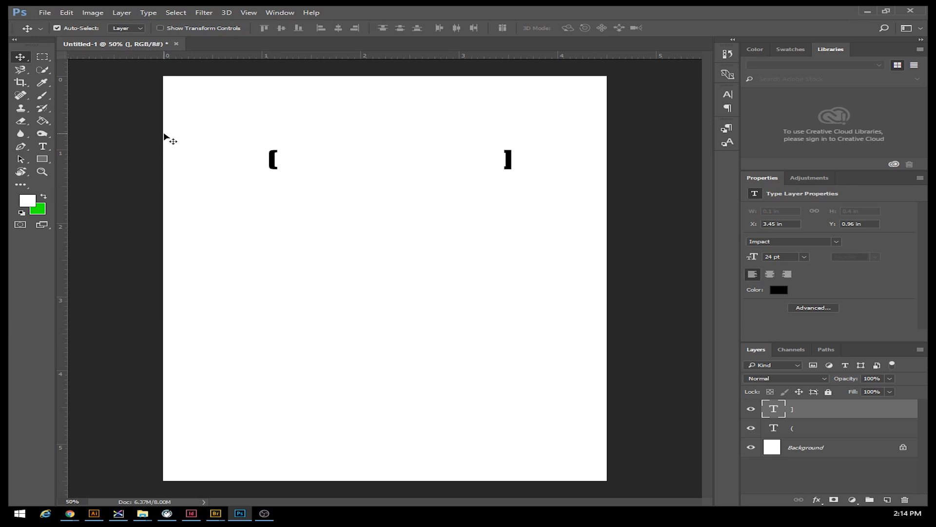
pyautogui.click(19, 161)
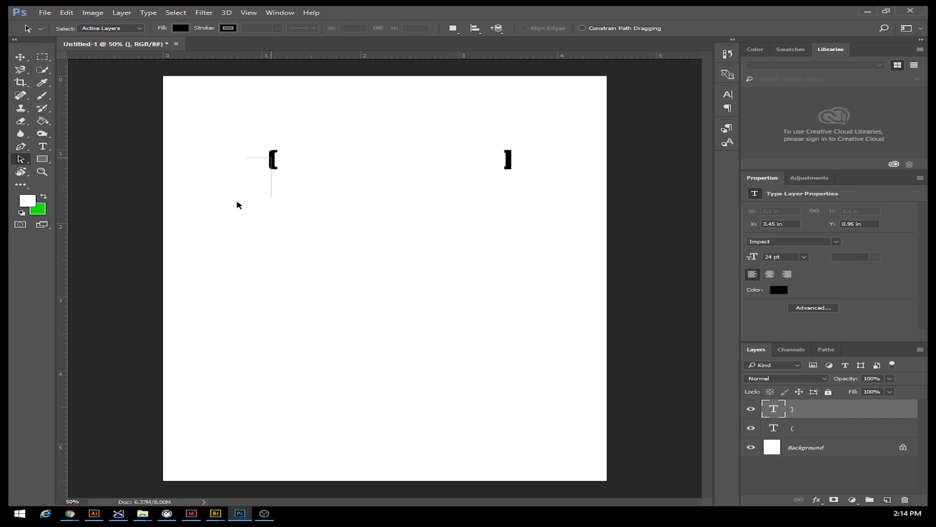
pyautogui.click(20, 57)
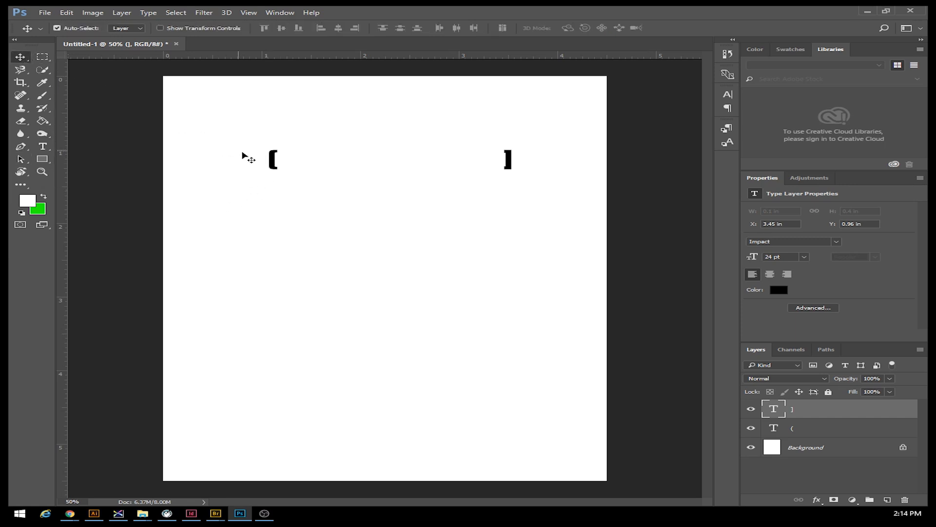
pyautogui.moveTo(273, 161); pyautogui.dragTo(230, 164)
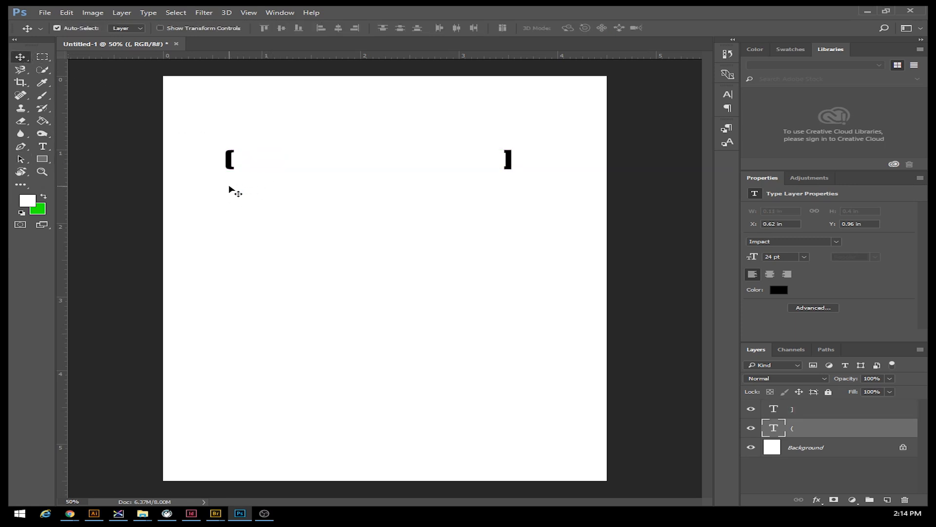
# Scale the "(" character up proportionally to about 845% with Free Transform and place it along the canvas's left side.
pyautogui.hotkey('ctrl', 't')
pyautogui.moveTo(235, 178); pyautogui.dragTo(505, 362)
pyautogui.moveTo(267, 249); pyautogui.dragTo(241, 261)
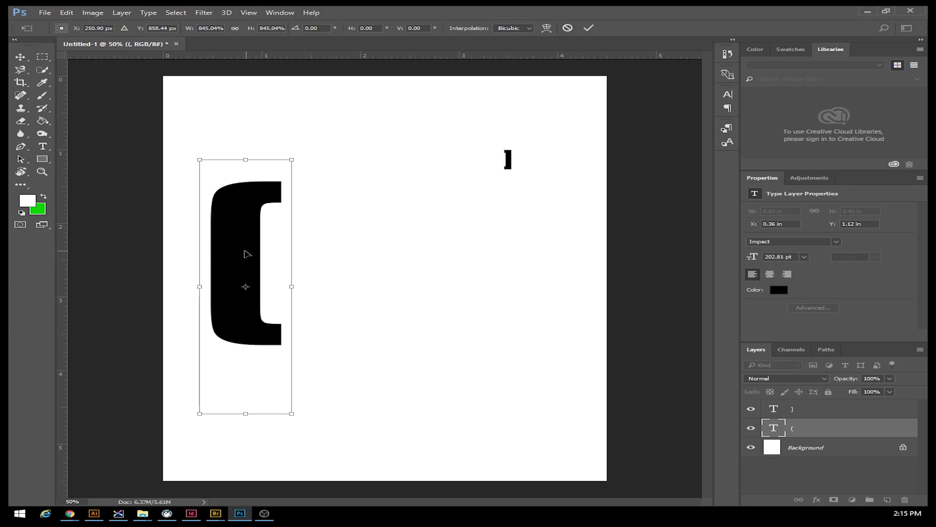
pyautogui.press('Return')
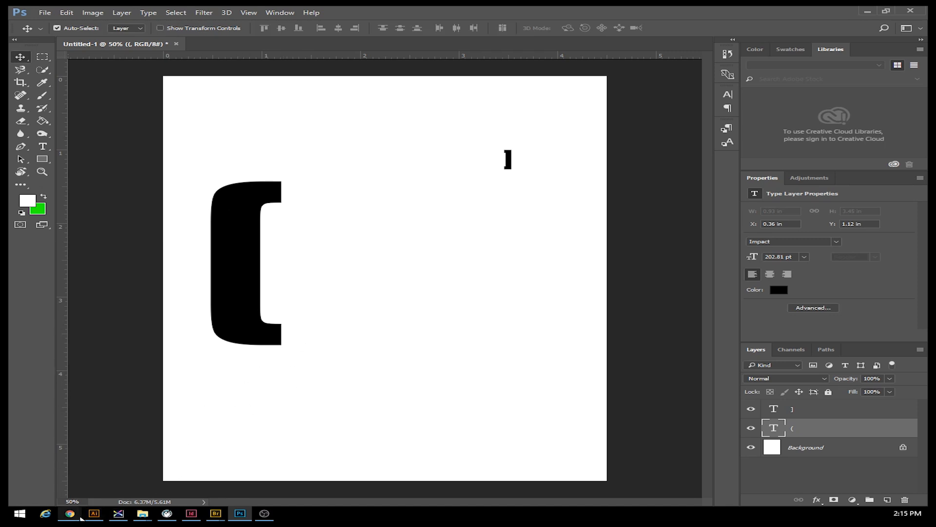
# Switch to Illustrator and create a new document of 4.5 x 5.5 inches with 4 artboards.
pyautogui.click(23, 516)
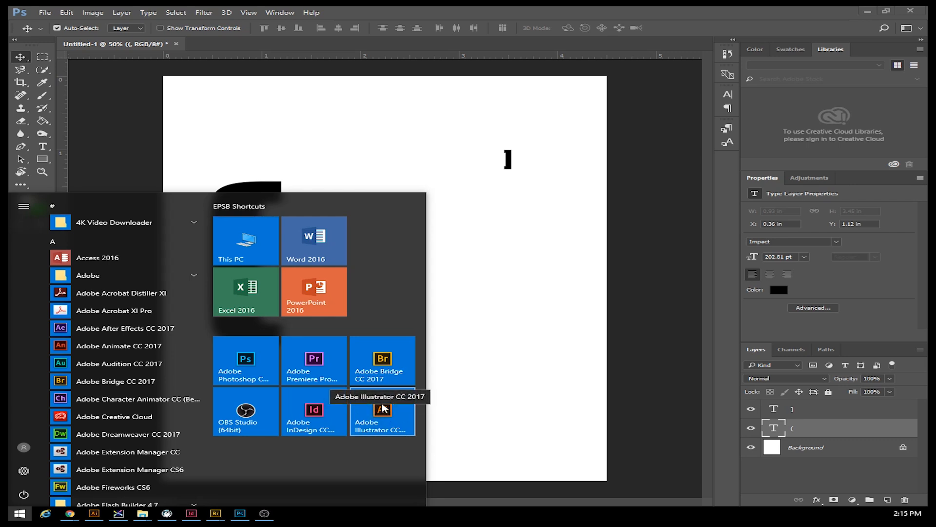
pyautogui.click(602, 329)
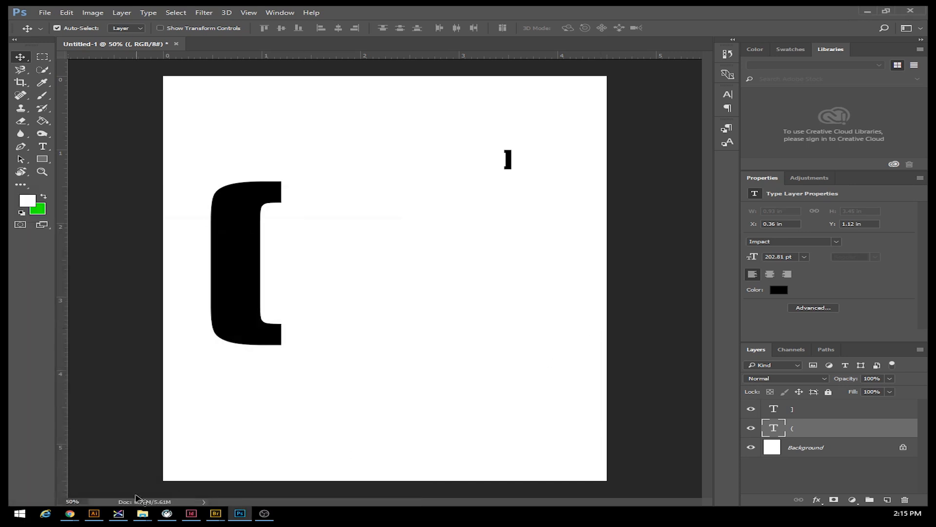
pyautogui.click(95, 514)
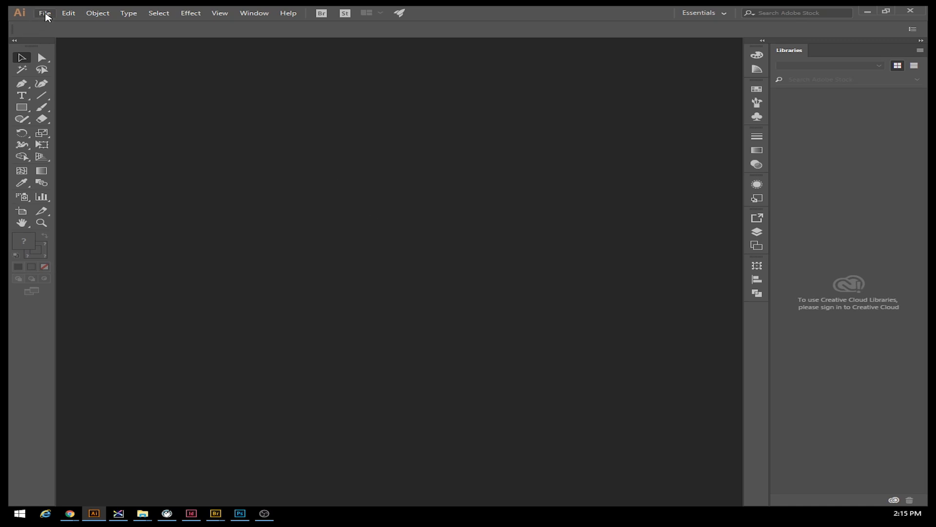
pyautogui.click(47, 13)
pyautogui.click(49, 25)
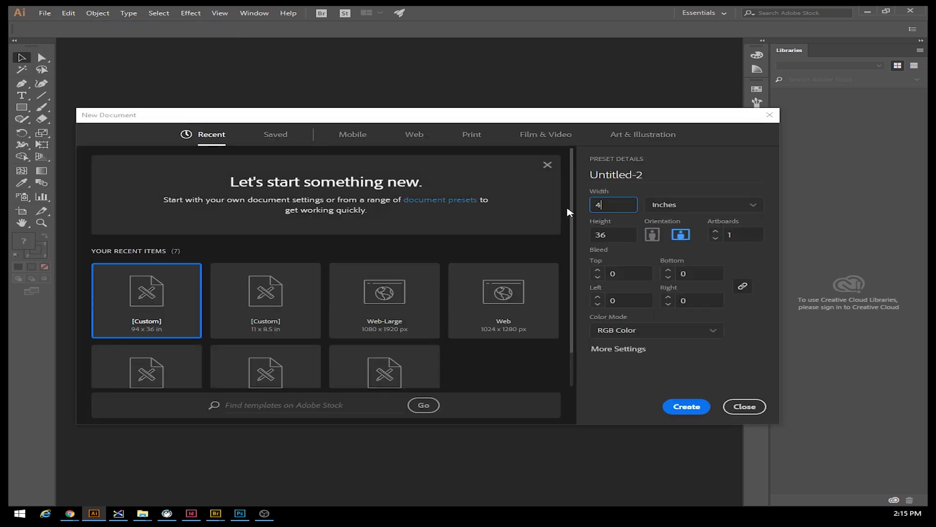
pyautogui.press('Tab')
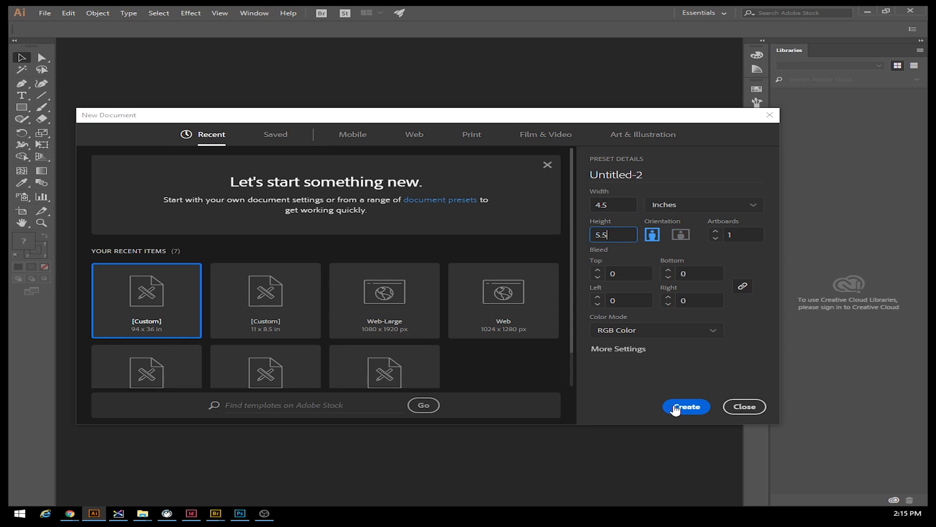
pyautogui.click(715, 233)
pyautogui.click(715, 232)
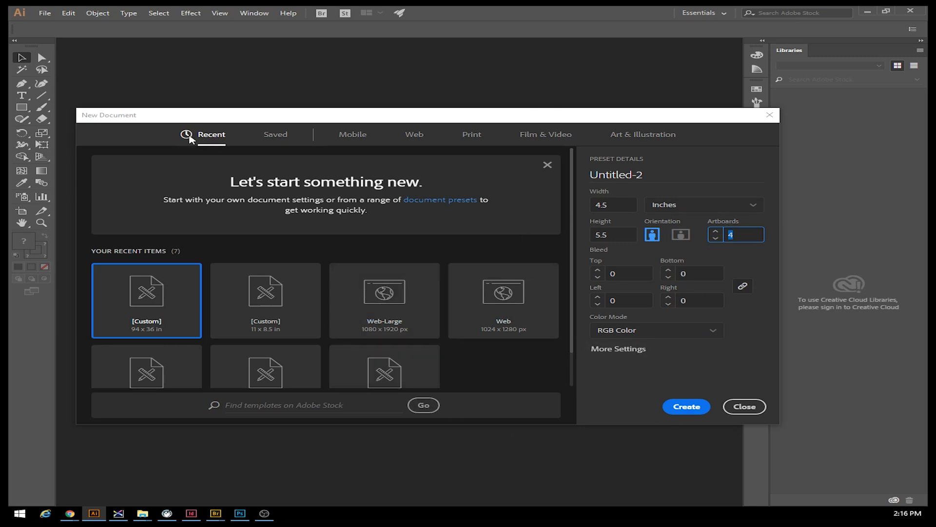
pyautogui.click(684, 409)
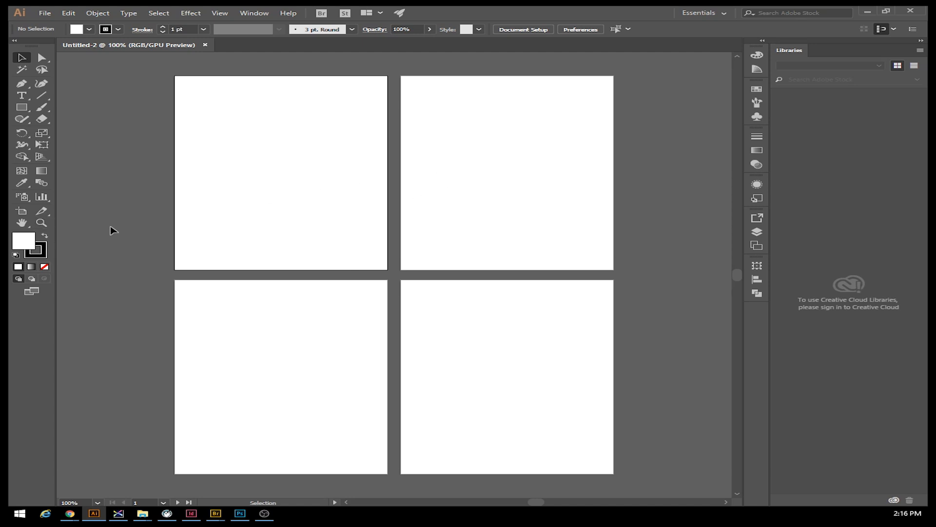
# Examine the artboards at close range, going from the first to its neighbours and back to the first.
pyautogui.click(41, 223)
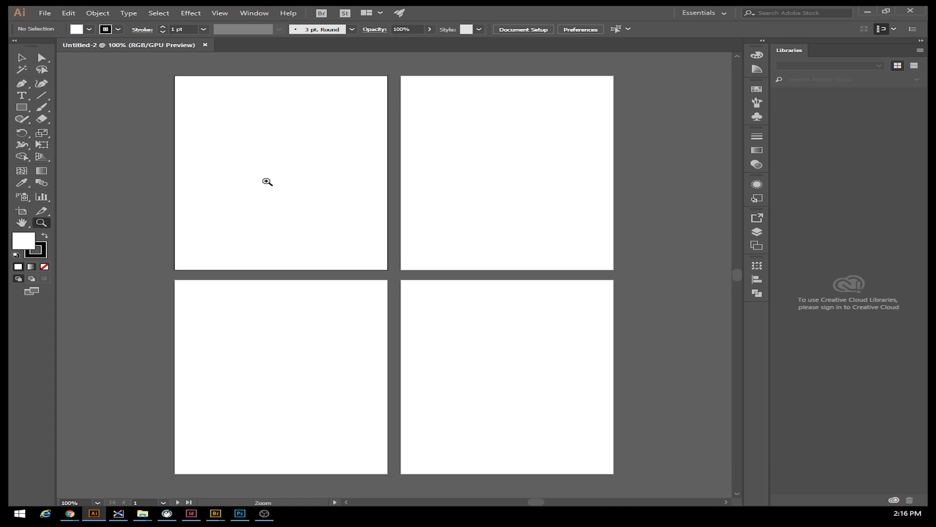
pyautogui.click(266, 181)
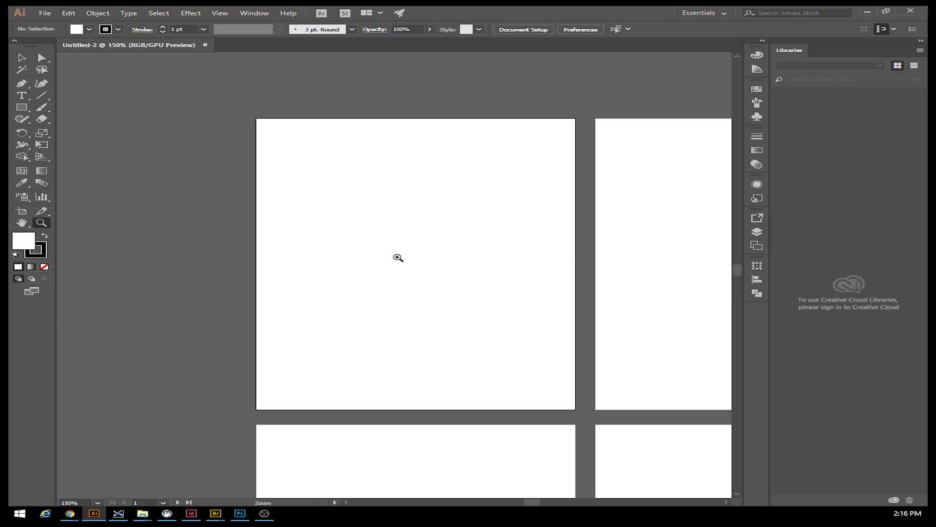
pyautogui.click(398, 257)
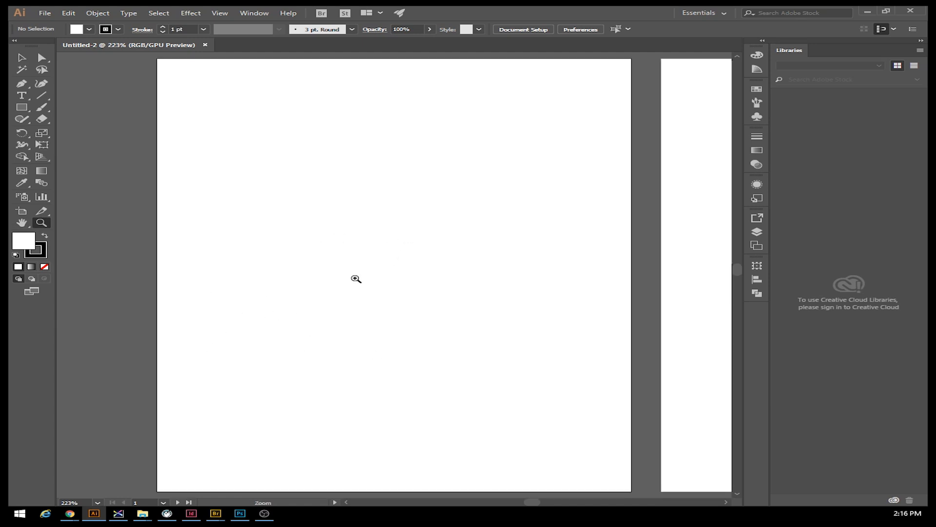
pyautogui.moveTo(698, 288); pyautogui.dragTo(476, 114)
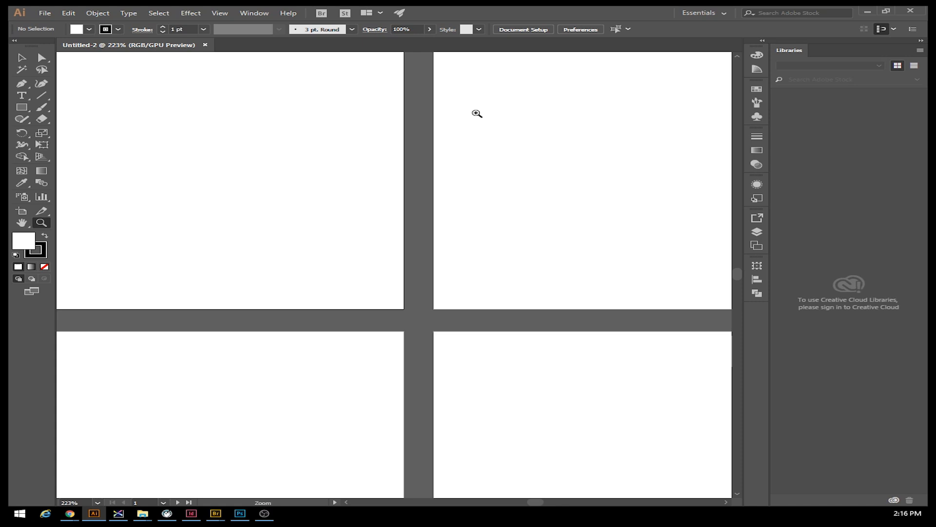
pyautogui.hotkey('ctrl', '0')
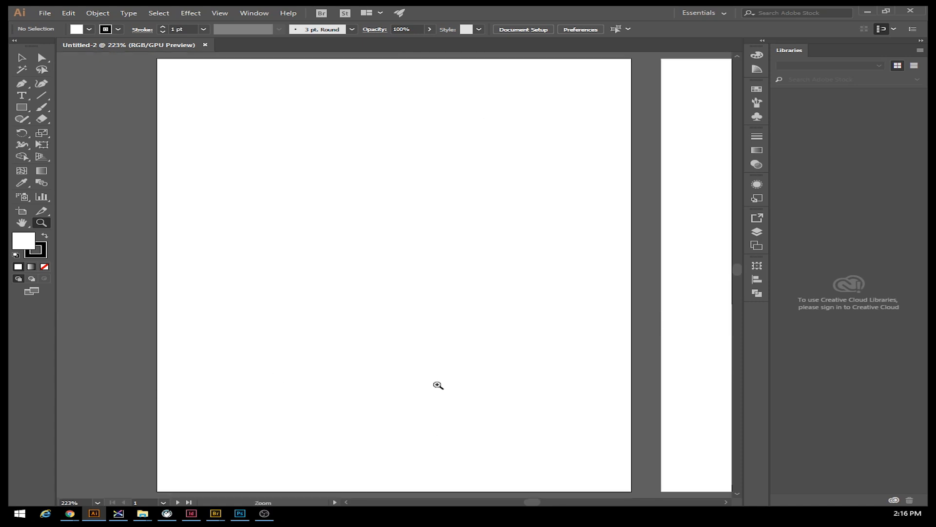
pyautogui.moveTo(683, 293); pyautogui.dragTo(218, 296)
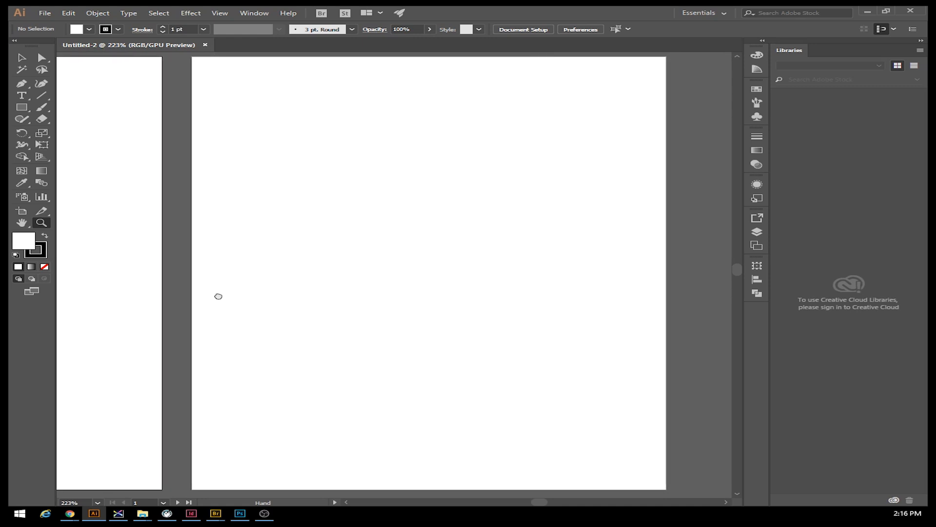
pyautogui.moveTo(183, 250); pyautogui.dragTo(566, 253)
pyautogui.moveTo(255, 259); pyautogui.dragTo(292, 260)
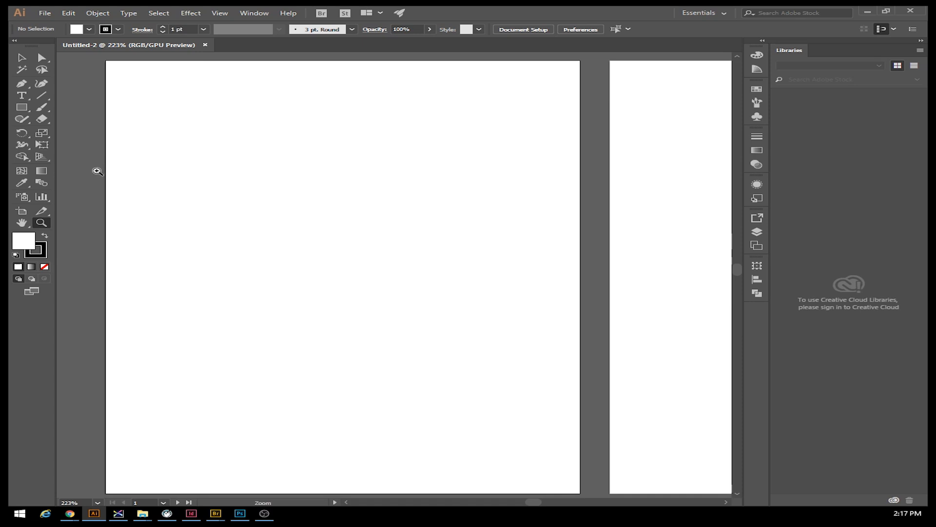
# Add the text "ANGRY" in Myriad Pro, enlarged to about 25 pt and placed near the middle of the first artboard's bottom edge.
pyautogui.click(22, 95)
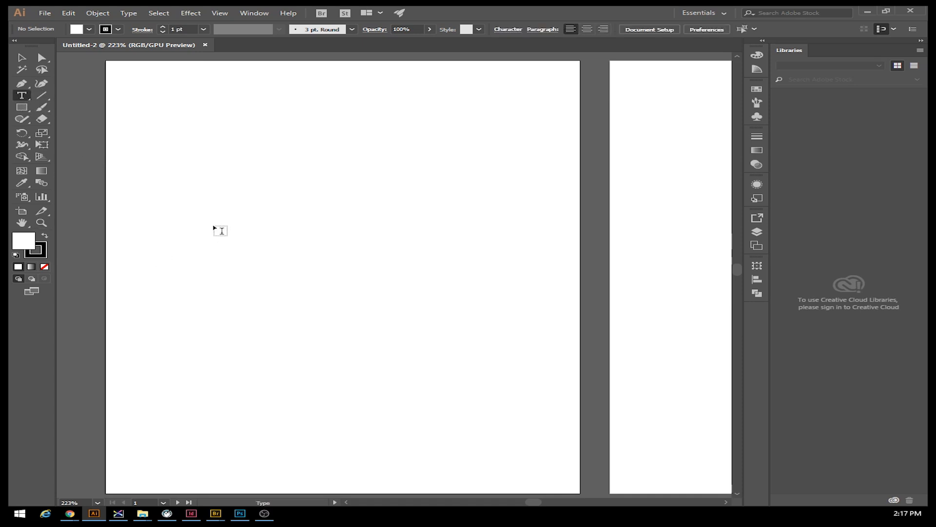
pyautogui.click(161, 476)
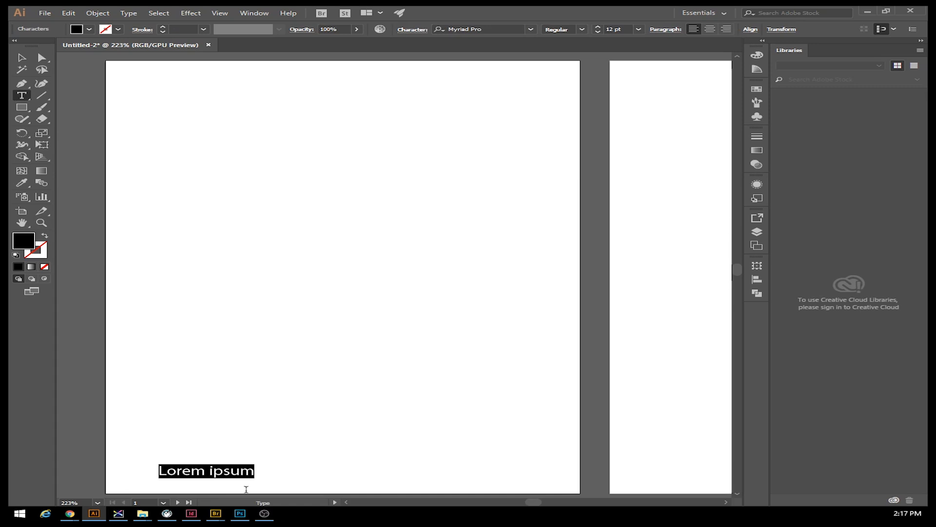
pyautogui.write('ANGRY')
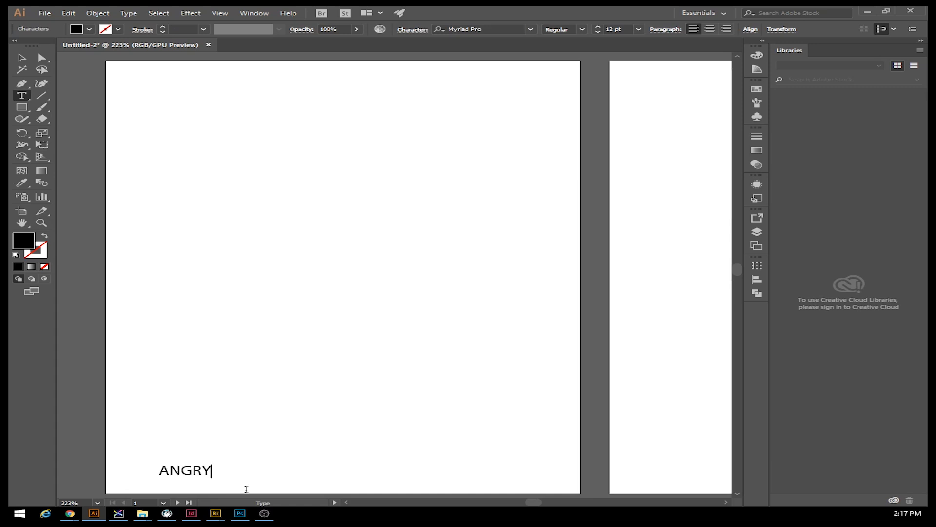
pyautogui.click(22, 58)
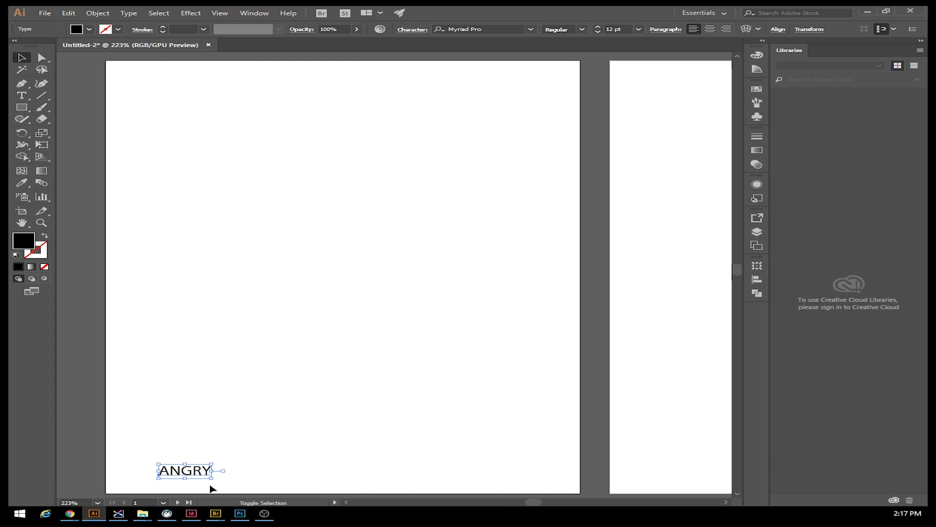
pyautogui.moveTo(211, 479); pyautogui.dragTo(350, 473)
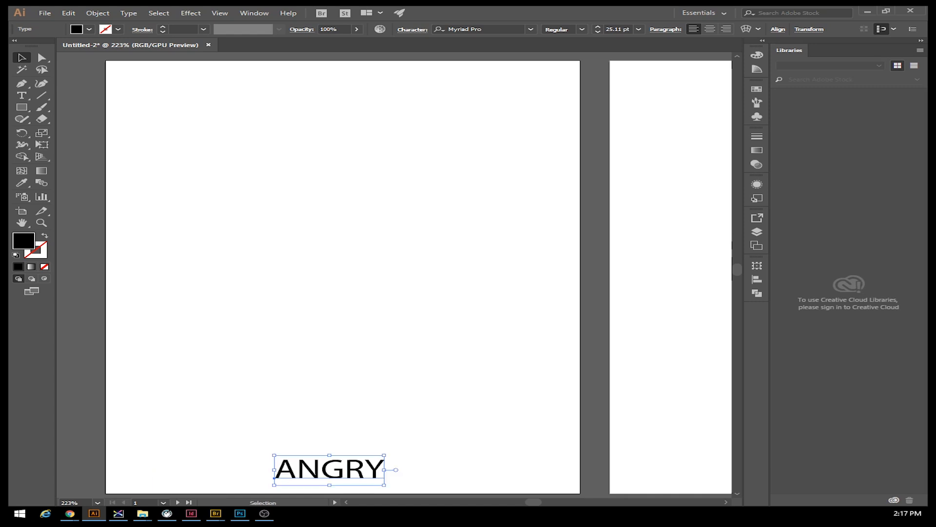
pyautogui.click(348, 337)
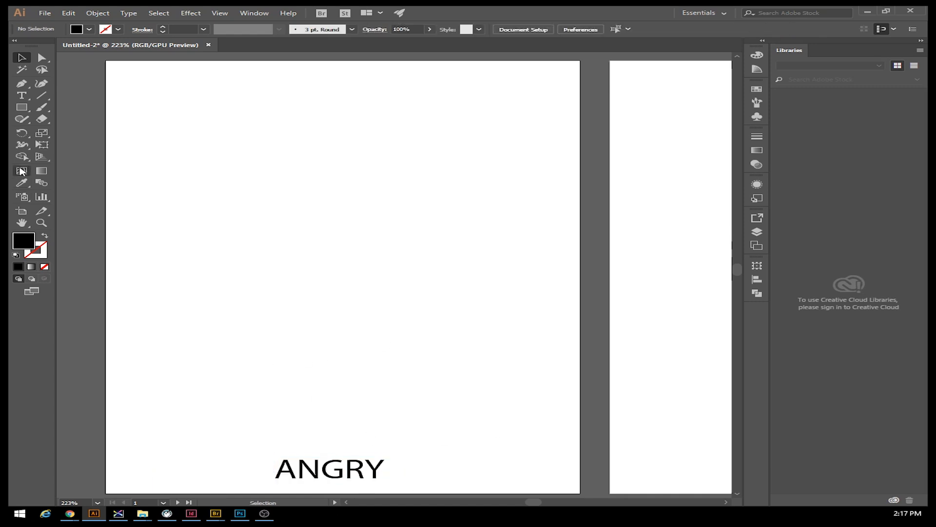
# Add a "(" character as separate 12 pt text in the upper-left area of the first artboard.
pyautogui.click(22, 96)
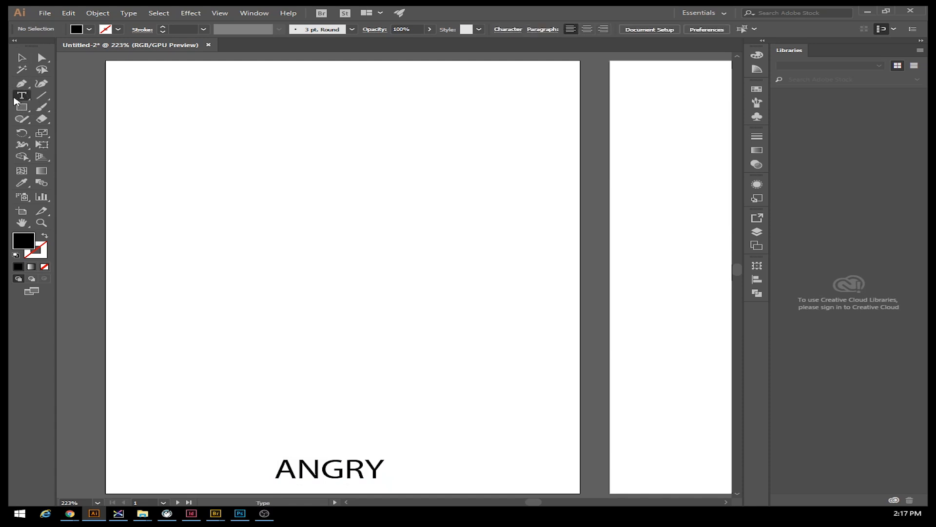
pyautogui.click(213, 178)
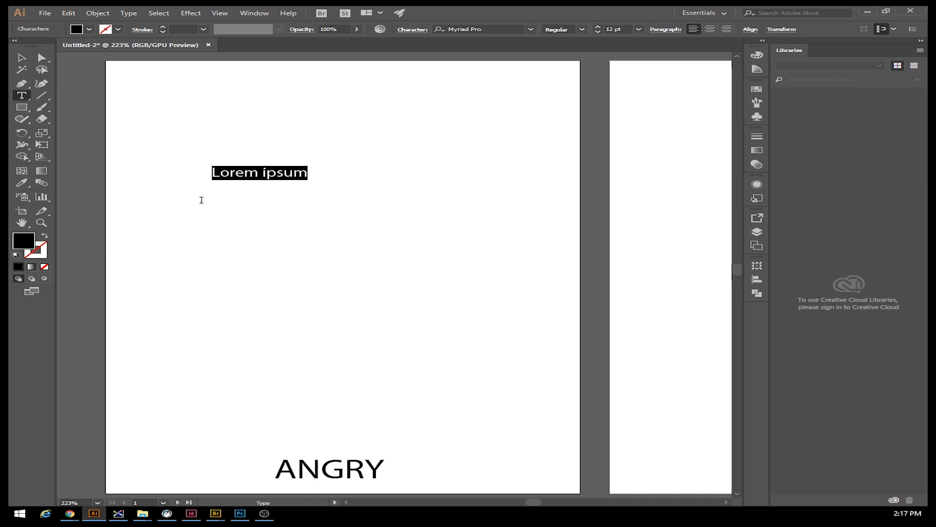
pyautogui.write('9')
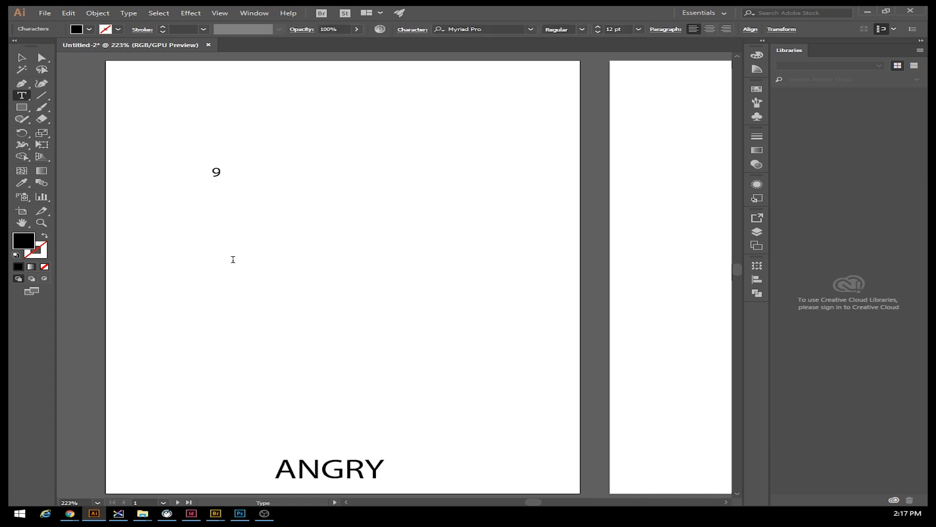
pyautogui.press('BackSpace')
pyautogui.click(22, 57)
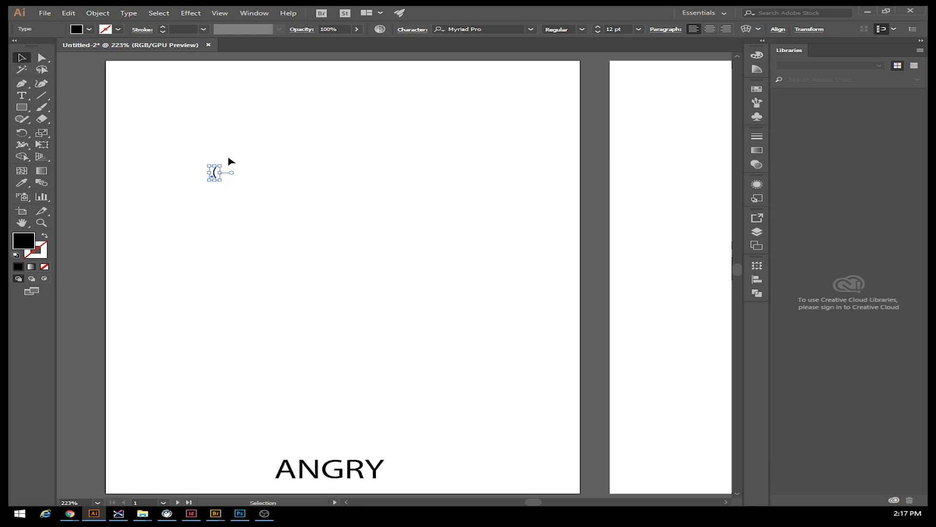
# Enlarge the "(" to about 129 pt and rotate it into a slanted eyebrow arch in the artboard's upper-left area.
pyautogui.moveTo(225, 161); pyautogui.dragTo(324, 174)
pyautogui.moveTo(227, 174); pyautogui.dragTo(451, 193)
pyautogui.moveTo(334, 173); pyautogui.dragTo(258, 172)
pyautogui.click(266, 230)
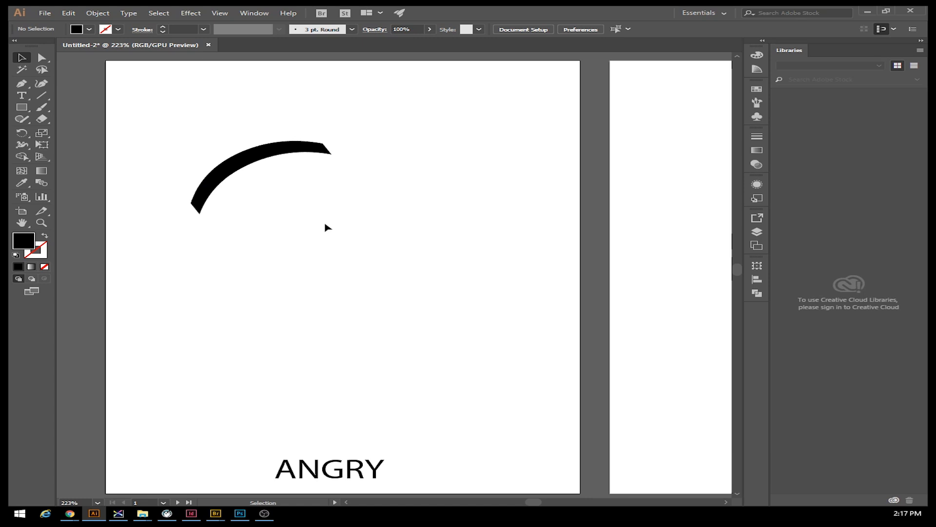
# Expand the "(" text into an editable shape with Object and Fill included, and shift it slightly.
pyautogui.click(95, 15)
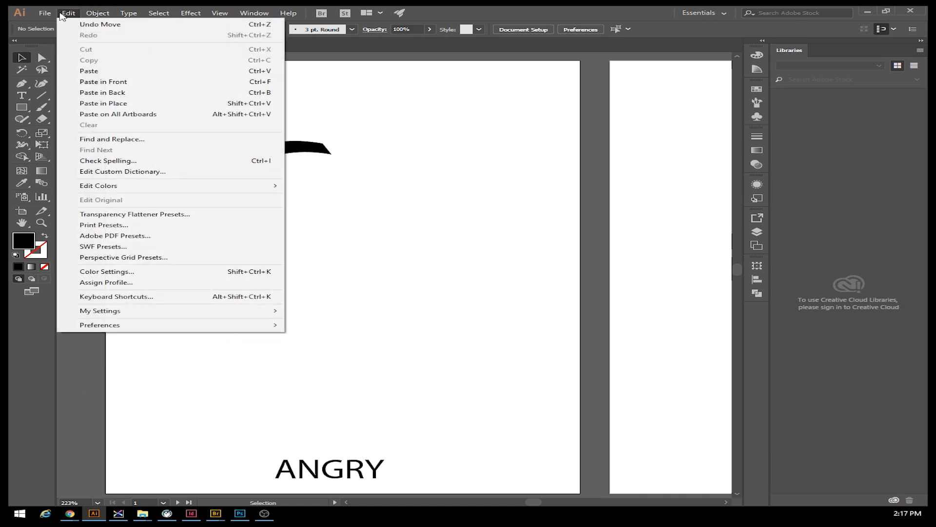
pyautogui.click(284, 154)
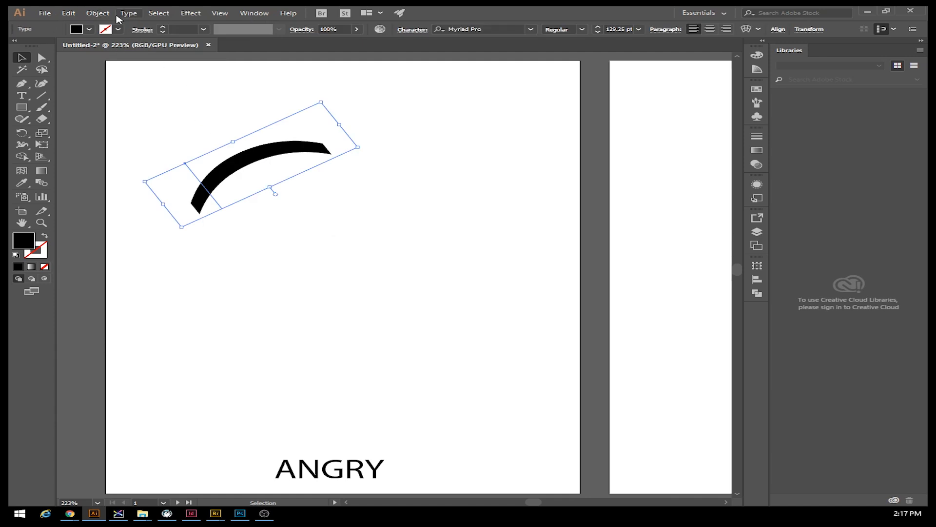
pyautogui.click(98, 13)
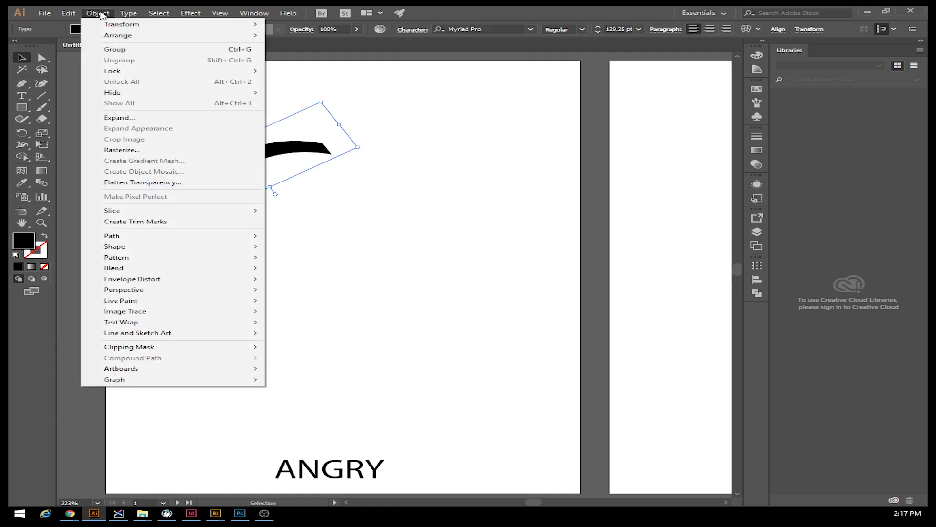
pyautogui.click(117, 117)
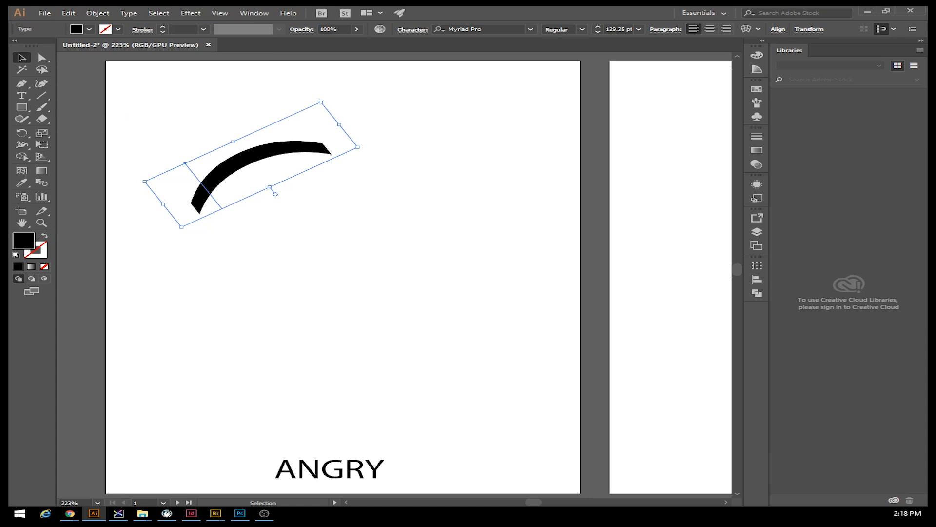
pyautogui.moveTo(496, 104); pyautogui.dragTo(643, 81)
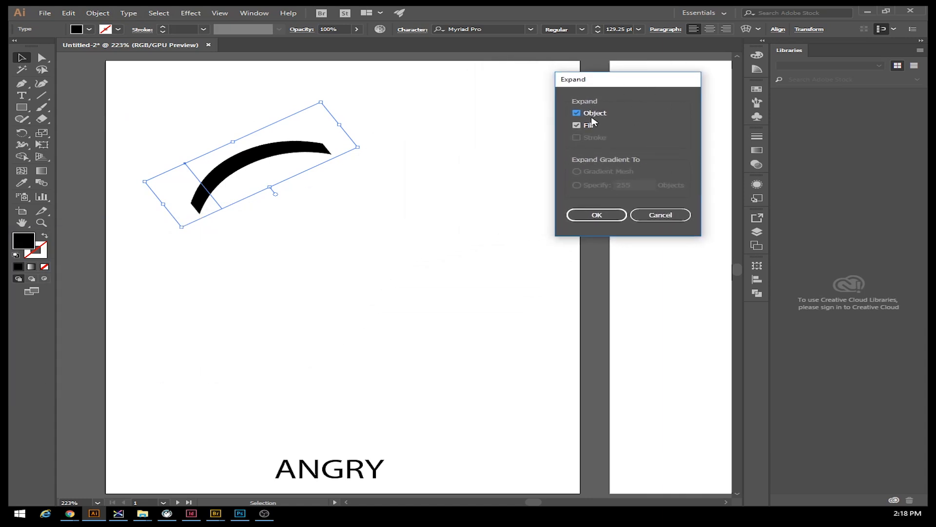
pyautogui.click(597, 215)
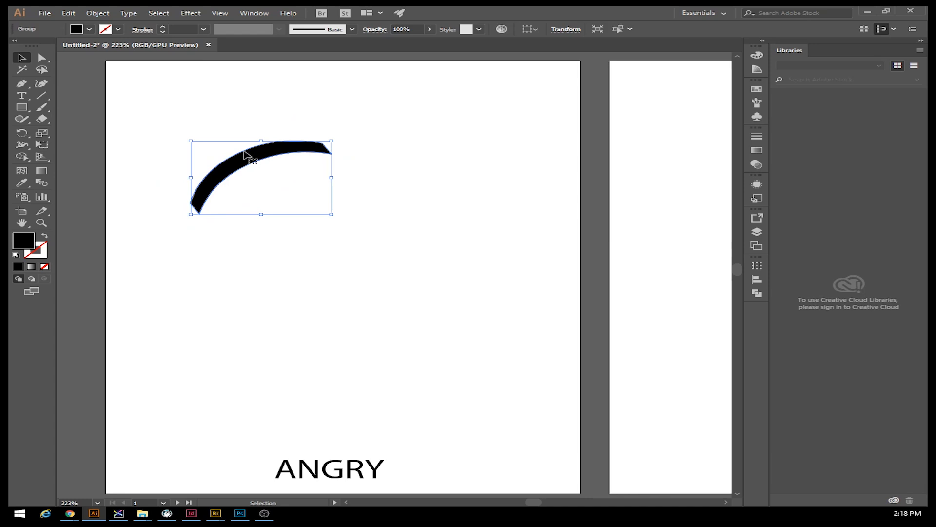
pyautogui.moveTo(262, 155)
pyautogui.mouseDown()
pyautogui.moveTo(280, 157)
pyautogui.moveTo(283, 169)
pyautogui.moveTo(256, 153)
pyautogui.mouseUp()
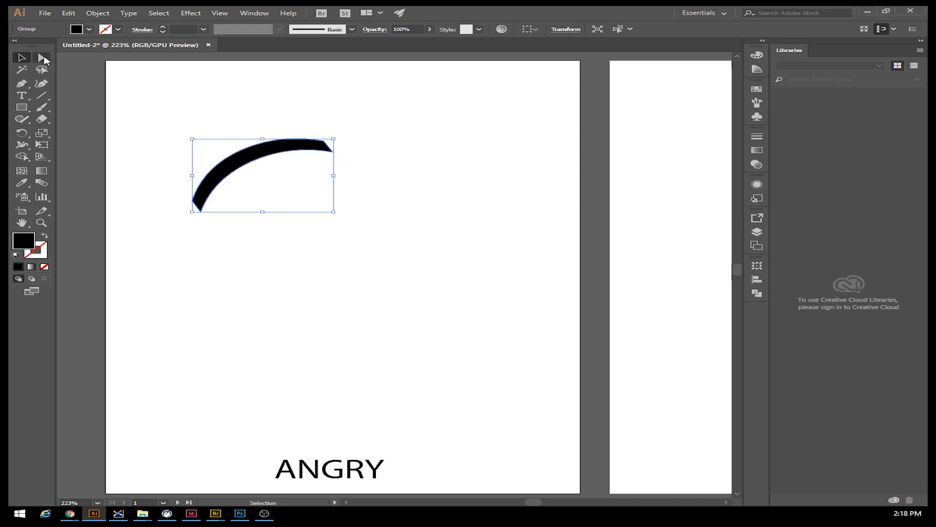
# Widen the arch's lower-left end with Direct Selection, pulling its anchor points outward, the outer one to about X 0.71 in, Y 1.90 in.
pyautogui.click(42, 59)
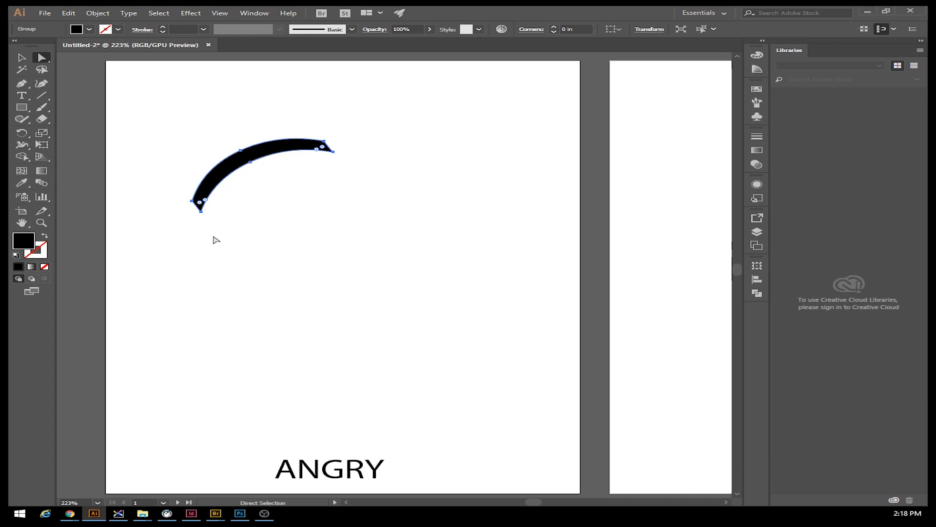
pyautogui.click(201, 212)
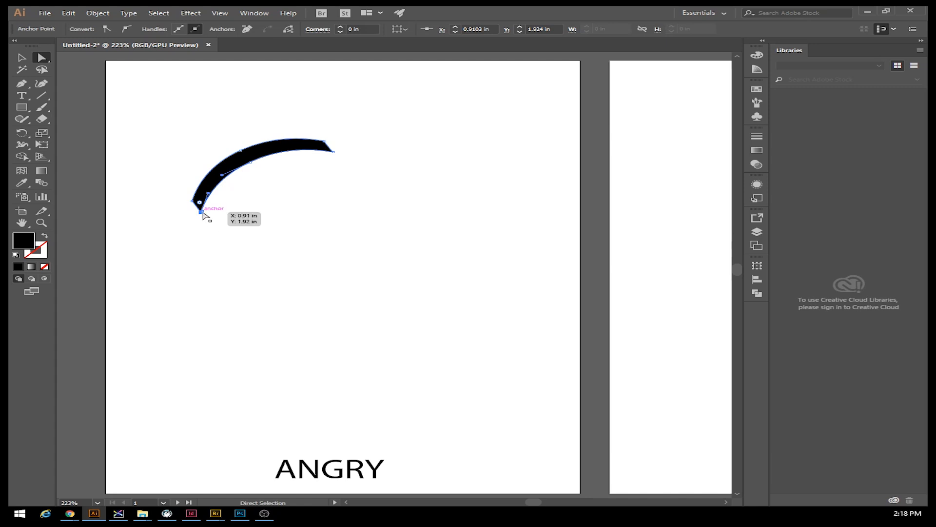
pyautogui.moveTo(201, 213); pyautogui.dragTo(180, 210)
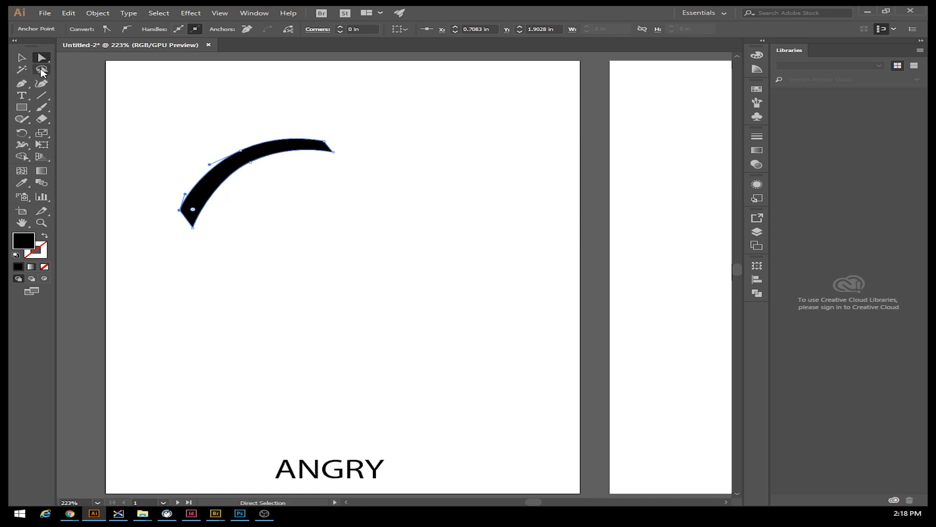
# Rotate the arch clockwise so its thin end slopes down toward the artboard's centre, and move it further toward the upper-left corner.
pyautogui.click(21, 58)
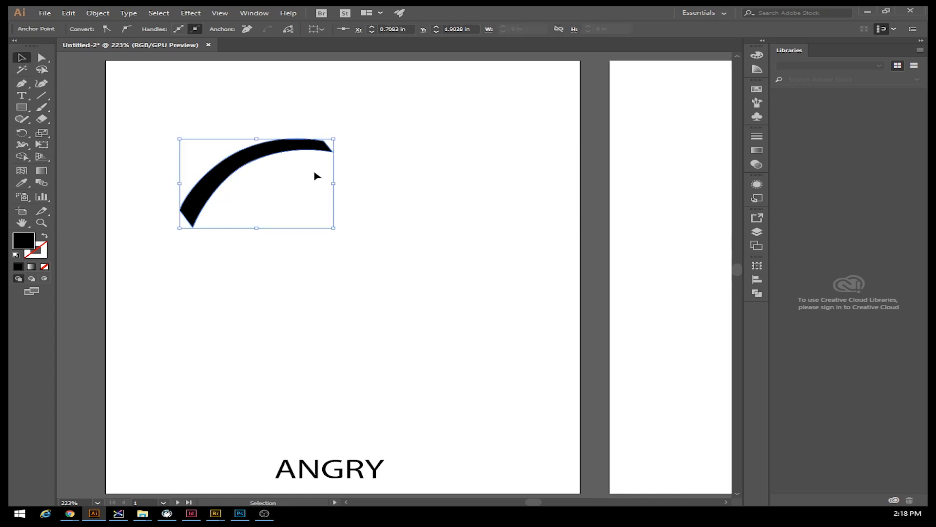
pyautogui.moveTo(339, 136); pyautogui.dragTo(352, 193)
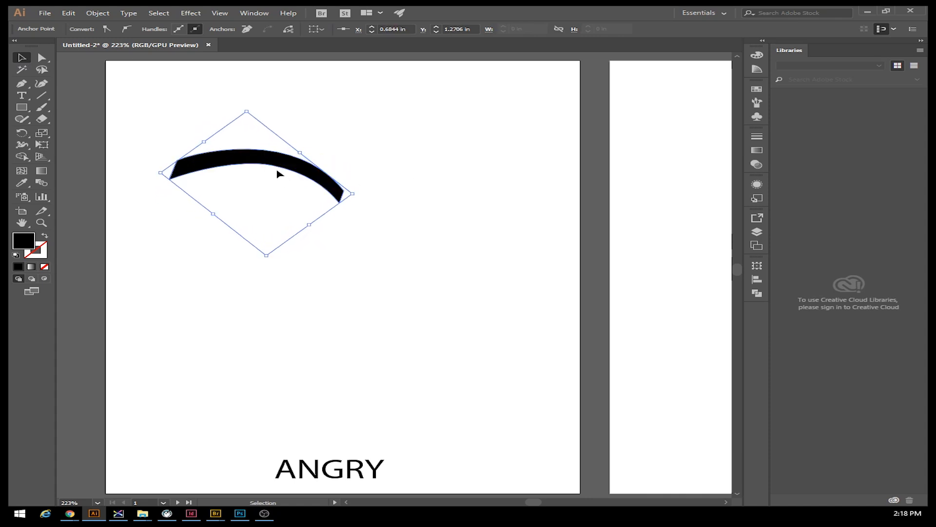
pyautogui.moveTo(156, 171); pyautogui.dragTo(157, 176)
pyautogui.moveTo(274, 171); pyautogui.dragTo(241, 138)
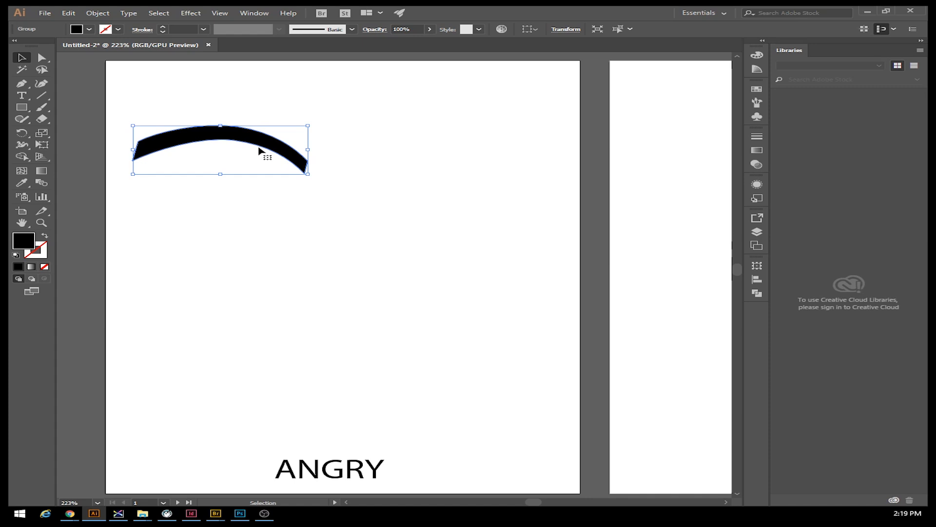
# Duplicate the eyebrow arch and place the copy directly below the original, aligned with its ends.
pyautogui.press('a')
pyautogui.press('v')
pyautogui.hotkey('ctrl', 'c')
pyautogui.hotkey('ctrl', 'v')
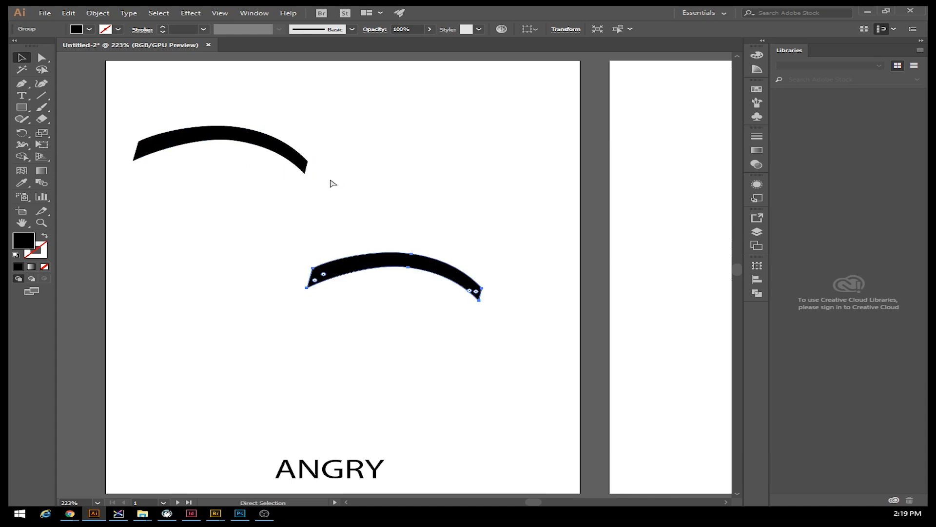
pyautogui.moveTo(420, 265); pyautogui.dragTo(245, 200)
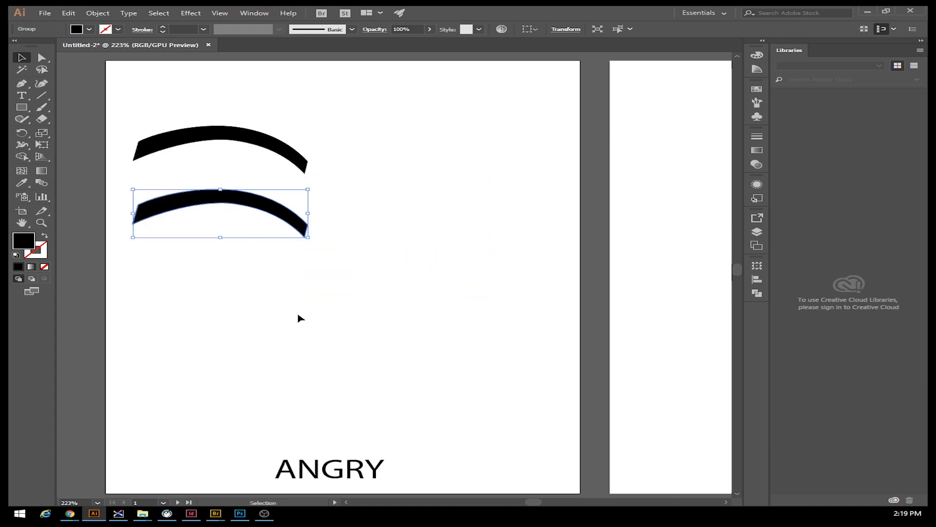
# Reflect the eyebrow copy across the vertical axis and place it level with the original as the opposite eyebrow, then deselect it.
pyautogui.rightClick(237, 203)
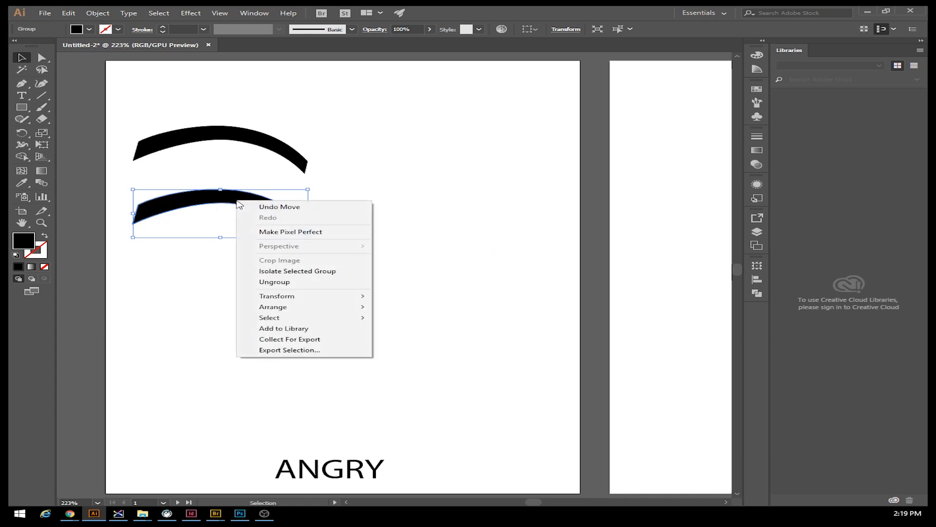
pyautogui.moveTo(336, 299)
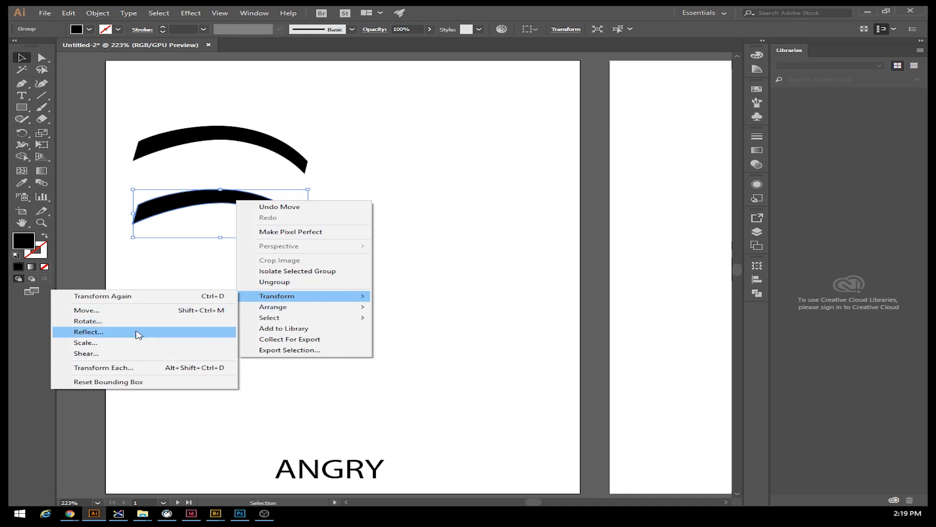
pyautogui.click(99, 333)
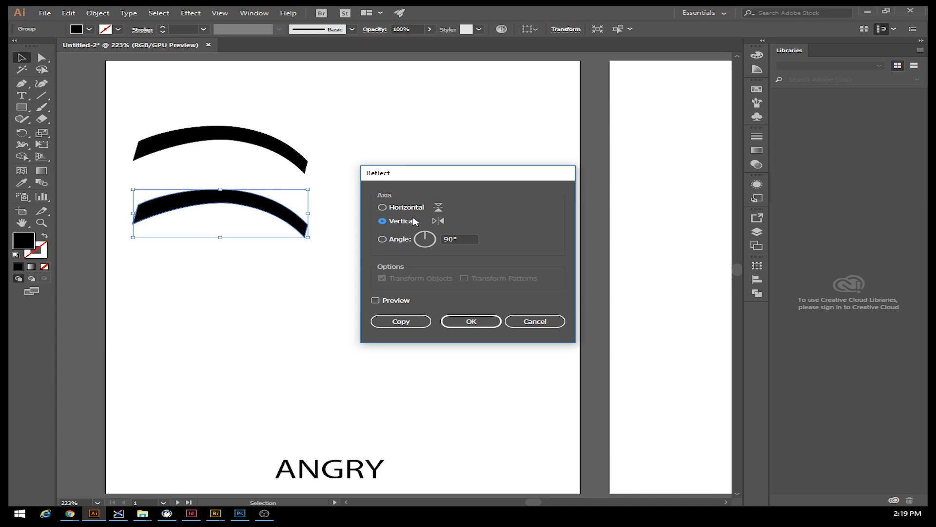
pyautogui.click(470, 319)
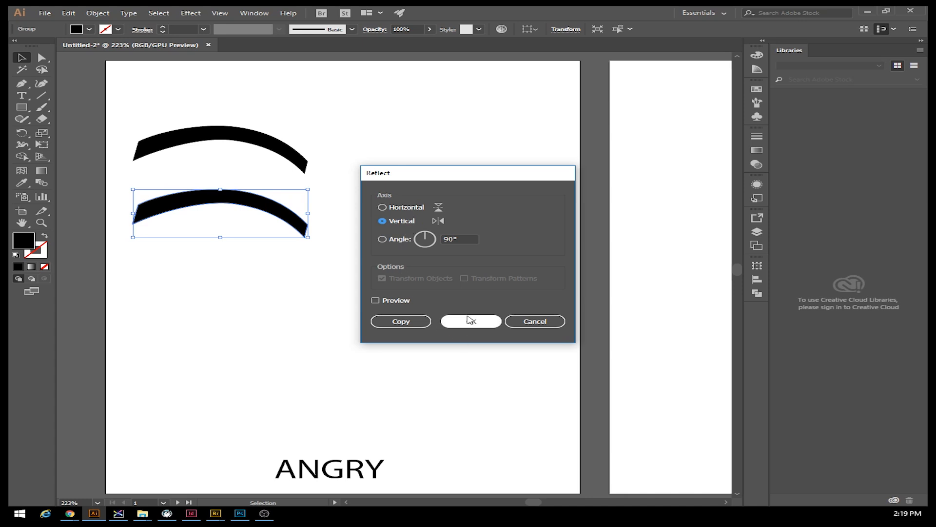
pyautogui.click(470, 321)
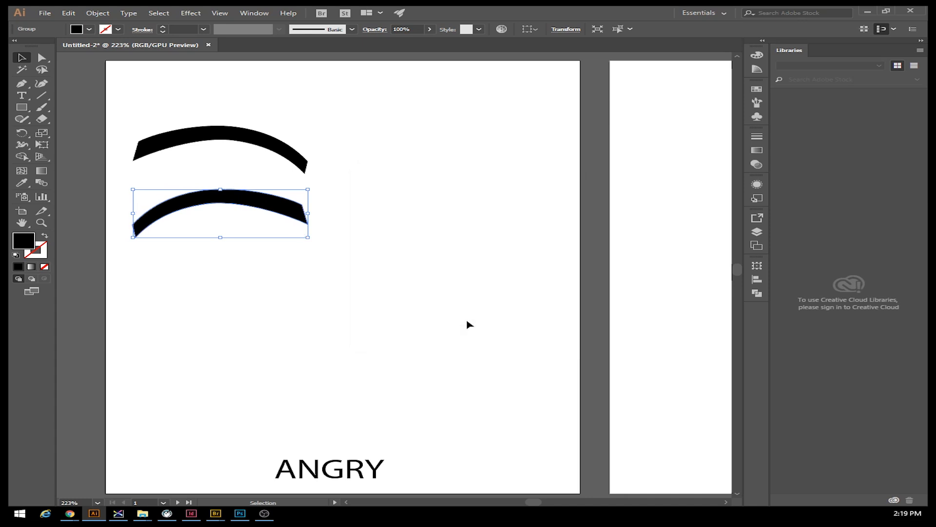
pyautogui.moveTo(283, 197); pyautogui.dragTo(464, 138)
pyautogui.click(345, 251)
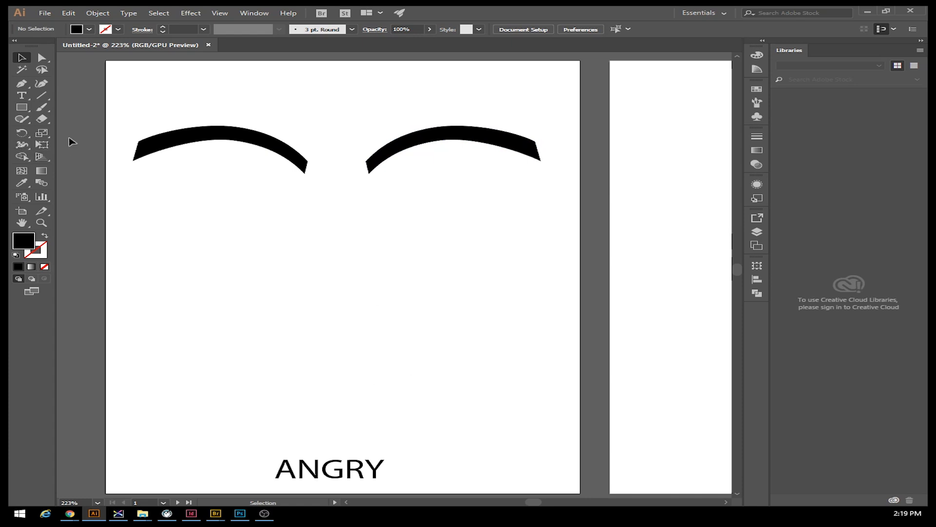
# Add a "0" and a lowercase "o" as separate 12 pt text objects side by side below the left eyebrow.
pyautogui.click(22, 95)
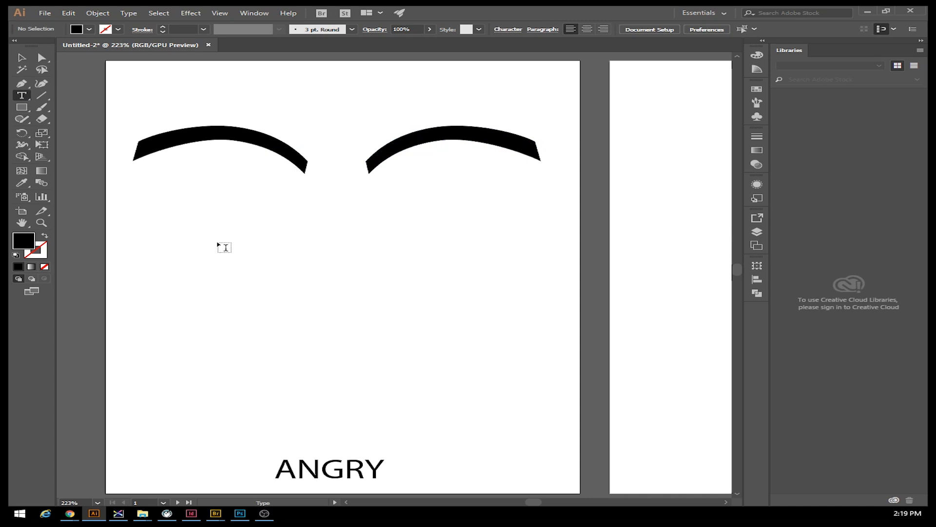
pyautogui.click(207, 218)
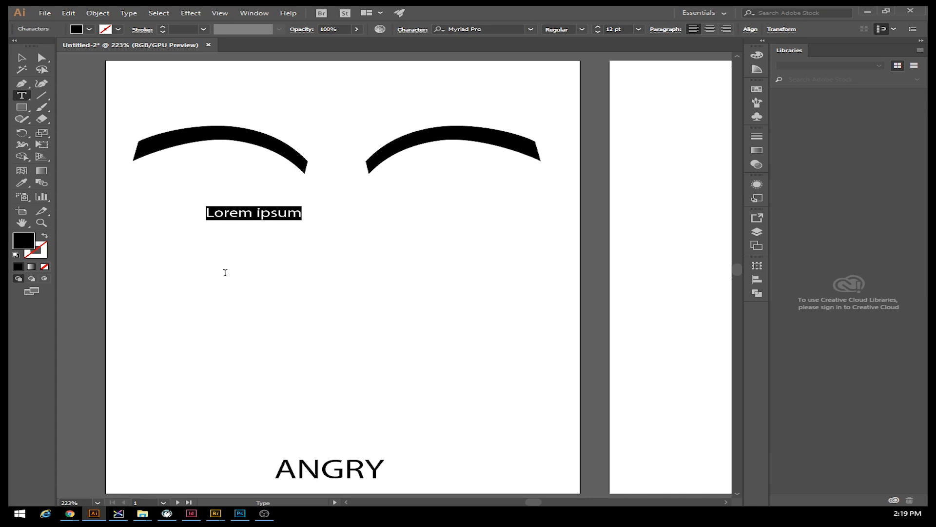
pyautogui.write('o')
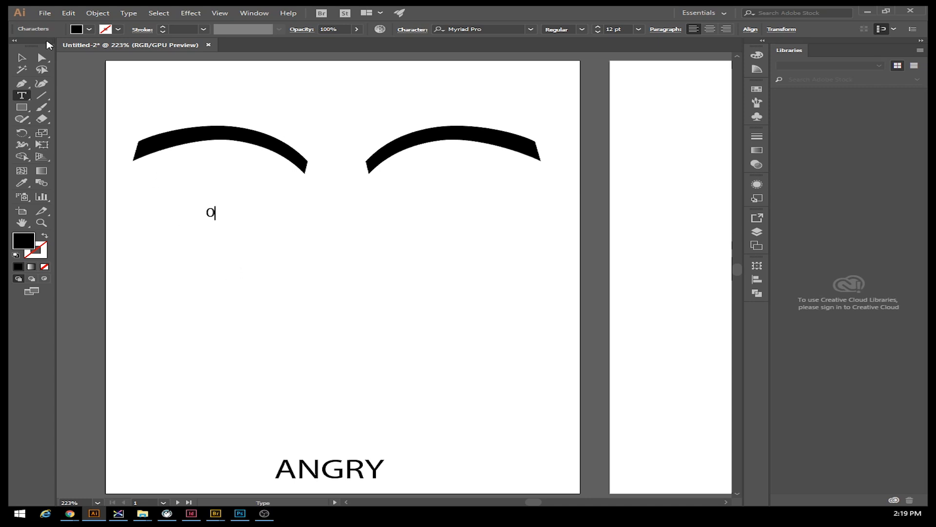
pyautogui.click(22, 83)
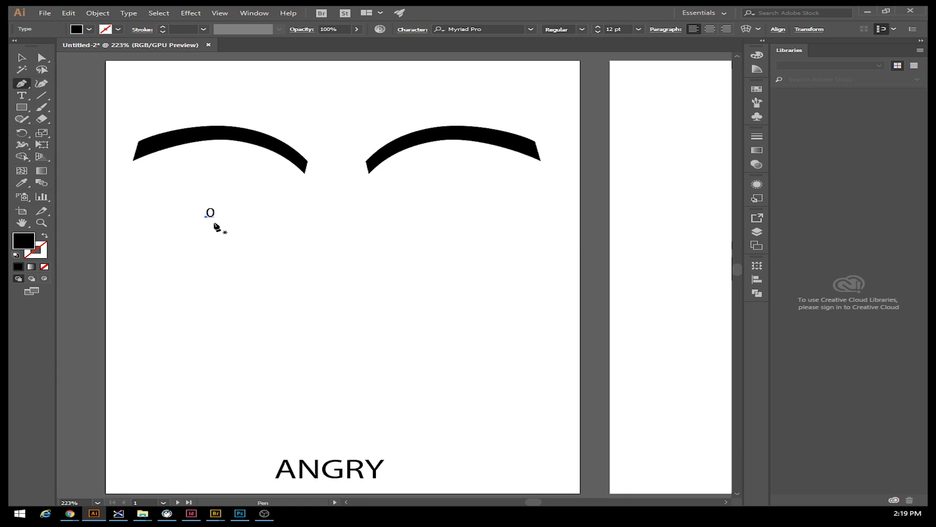
pyautogui.click(23, 98)
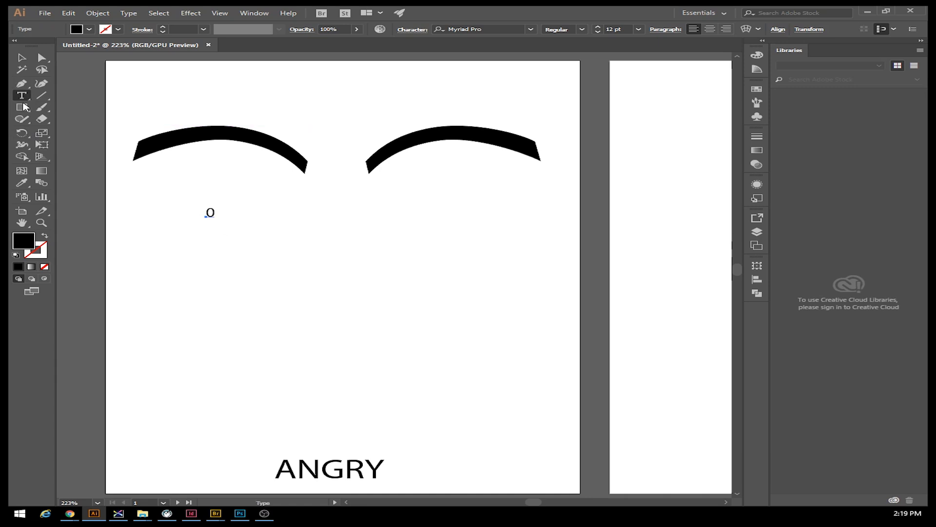
pyautogui.click(246, 219)
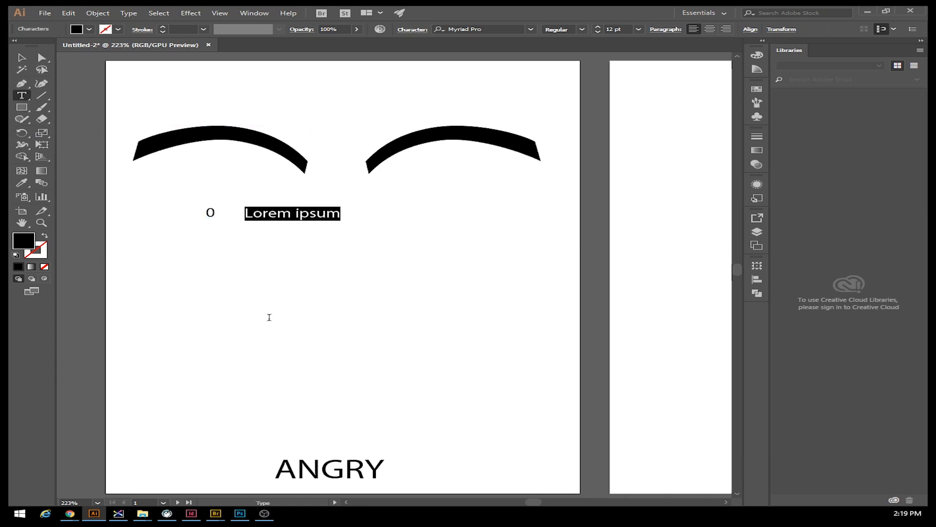
pyautogui.write('o')
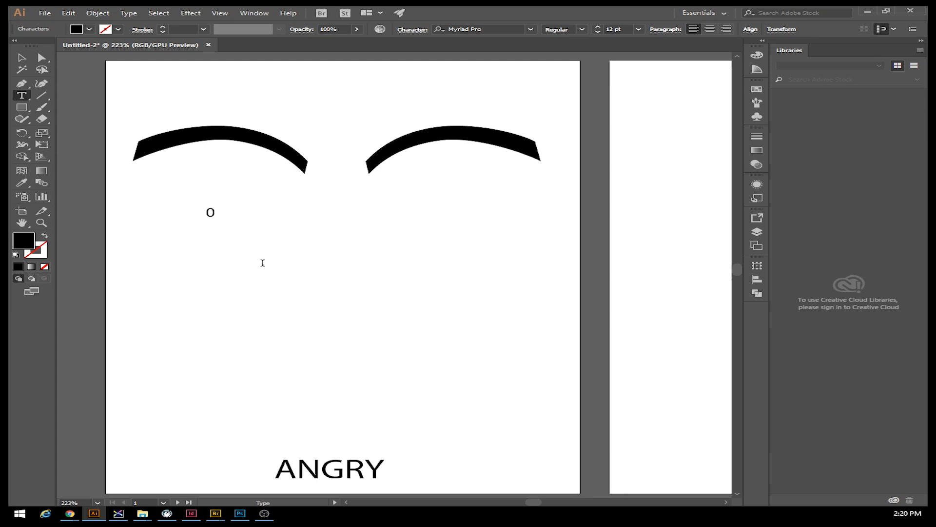
pyautogui.press('Escape')
# Enlarge the "0" to about 146 pt and the "o" to about 103 pt, overlapping them below the left eyebrow.
pyautogui.click(214, 215)
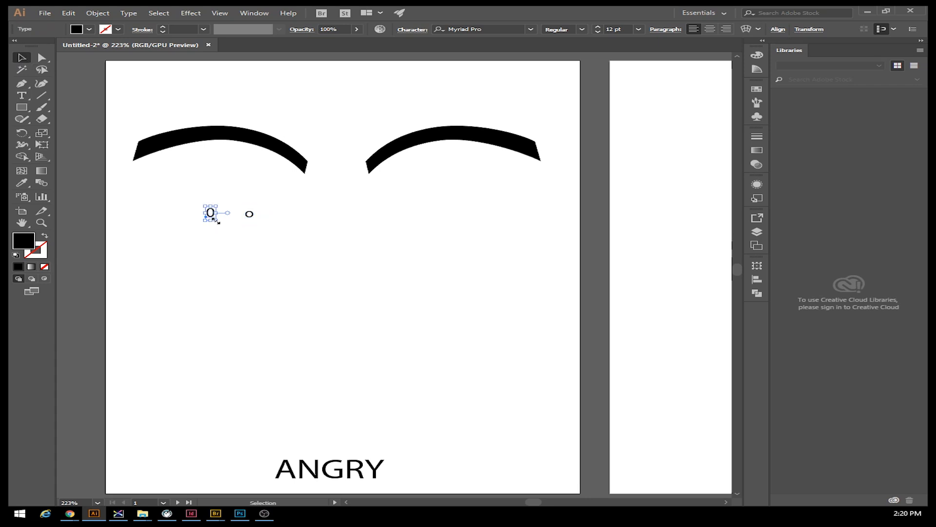
pyautogui.moveTo(214, 219); pyautogui.dragTo(387, 365)
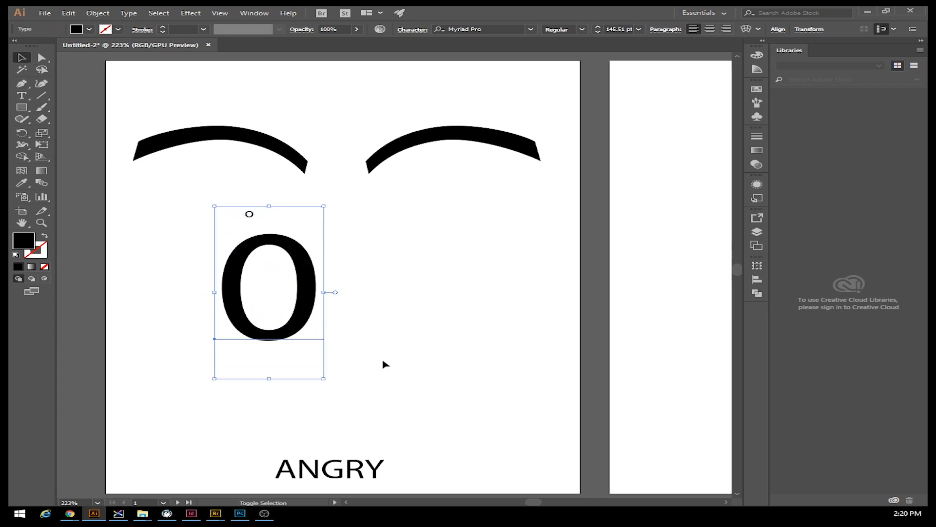
pyautogui.click(254, 218)
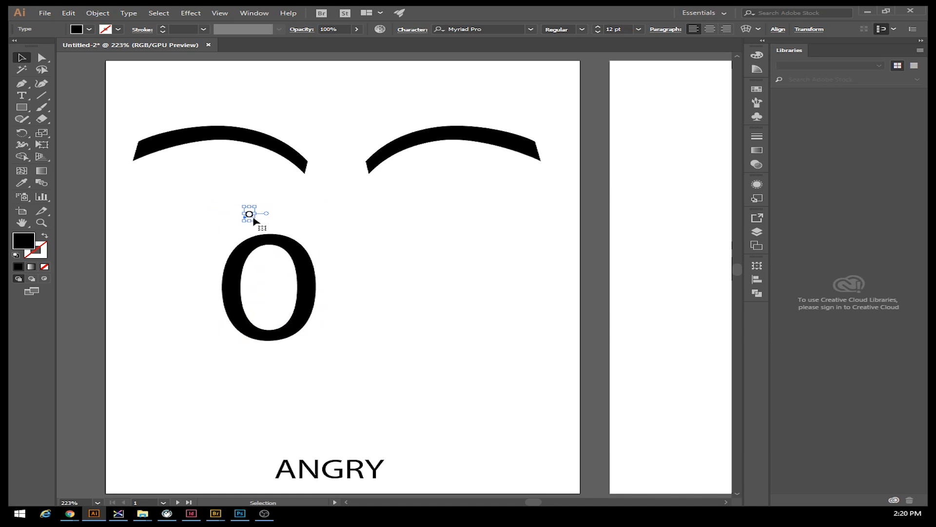
pyautogui.moveTo(254, 218); pyautogui.dragTo(426, 329)
pyautogui.moveTo(314, 270); pyautogui.dragTo(297, 304)
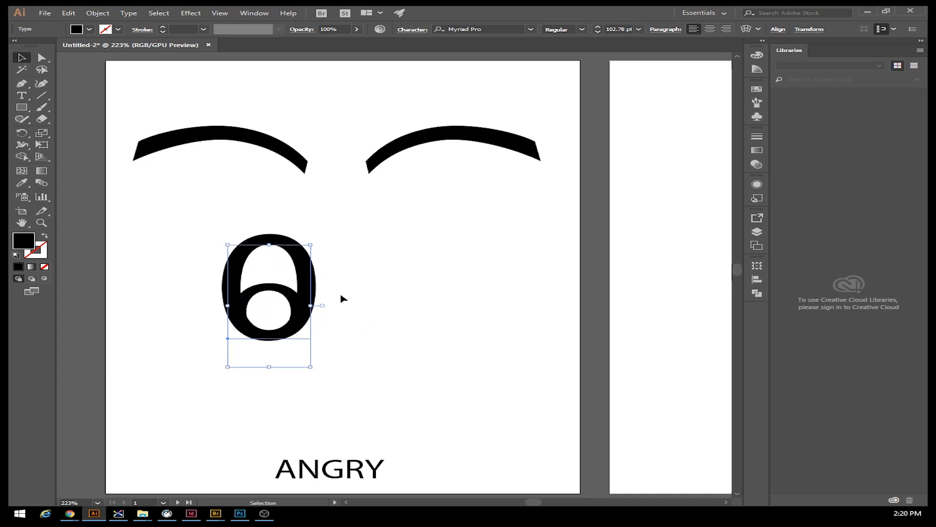
# Shrink the "o" to about 76 pt and centre it inside the "0" as the eye's pupil.
pyautogui.moveTo(302, 309); pyautogui.dragTo(302, 293)
pyautogui.moveTo(310, 228); pyautogui.dragTo(289, 261)
pyautogui.moveTo(279, 302); pyautogui.dragTo(291, 285)
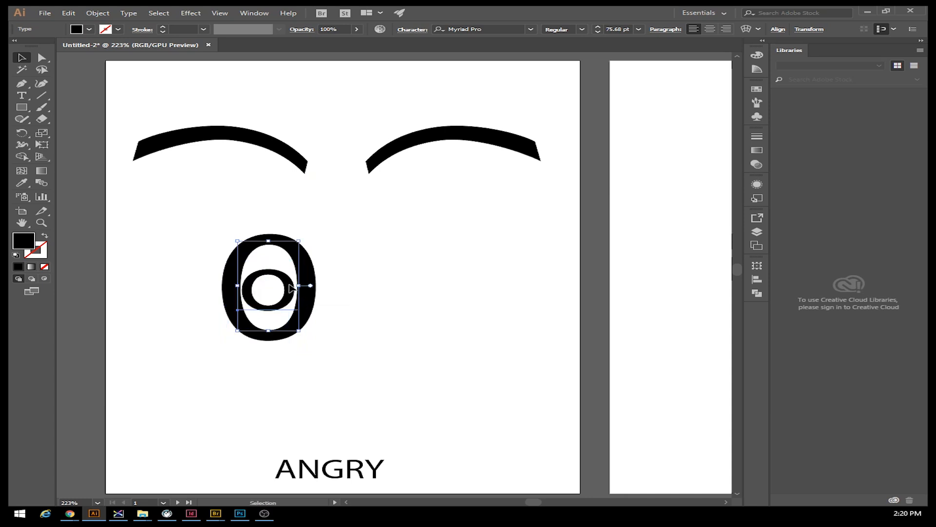
pyautogui.press('Right')
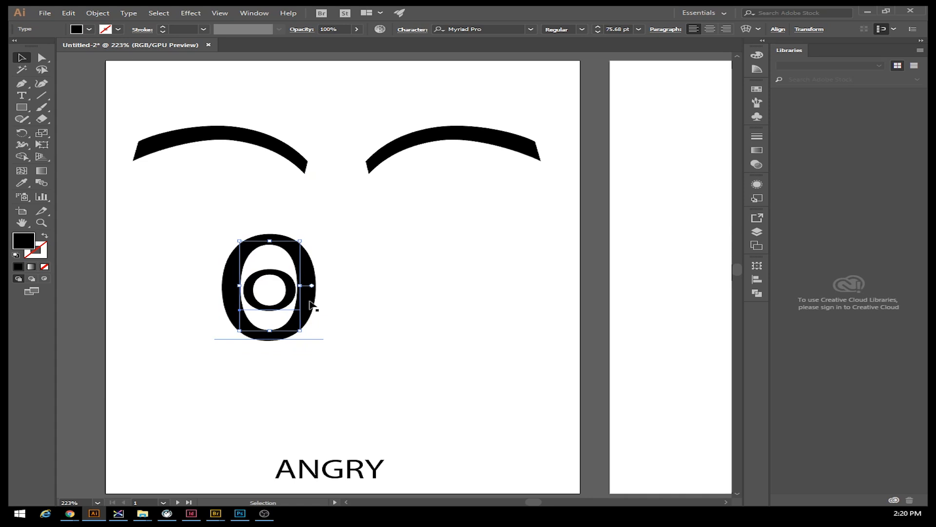
# Select both eye characters together and rotate them clockwise into a wide eye shape tilted up toward the artboard's centre.
pyautogui.click(330, 281)
pyautogui.moveTo(177, 219); pyautogui.dragTo(391, 360)
pyautogui.moveTo(169, 210); pyautogui.dragTo(389, 374)
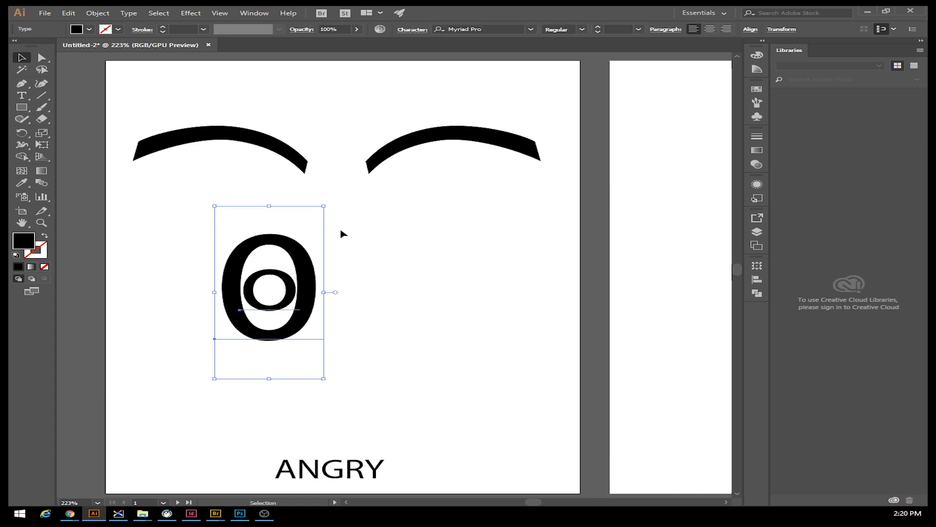
pyautogui.click(326, 206)
pyautogui.moveTo(181, 221); pyautogui.dragTo(373, 374)
pyautogui.moveTo(327, 203); pyautogui.dragTo(328, 326)
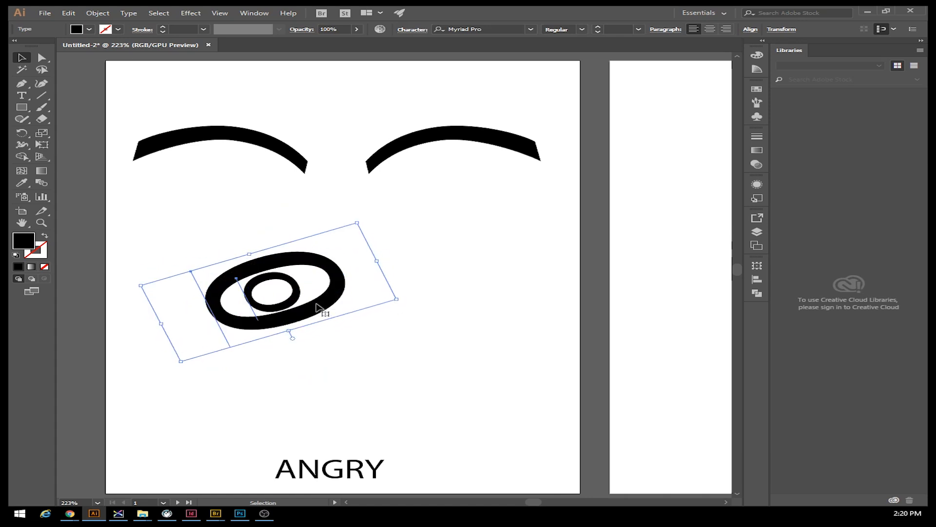
pyautogui.rightClick(318, 307)
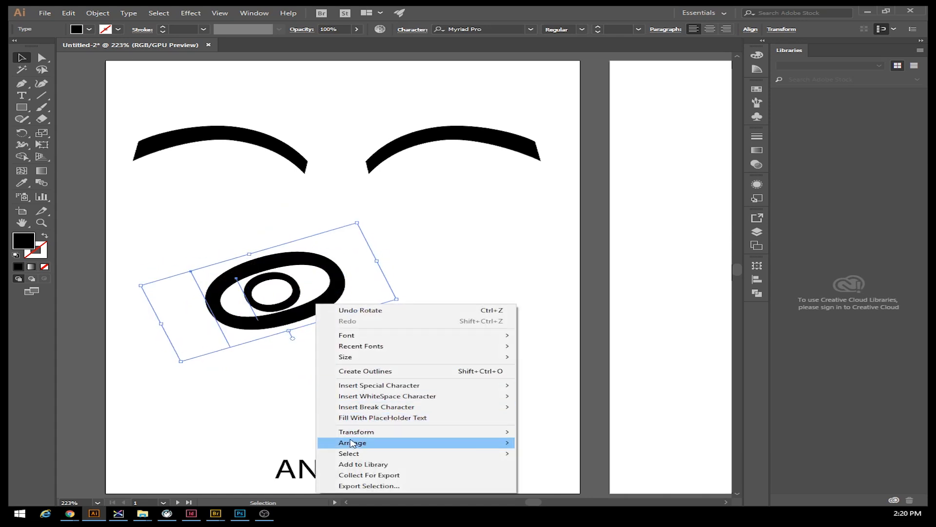
pyautogui.moveTo(343, 400)
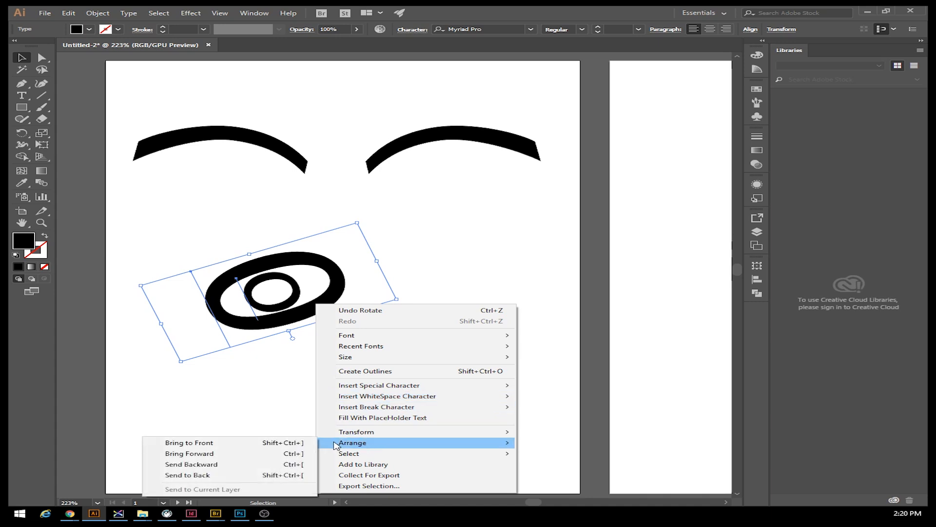
pyautogui.moveTo(343, 435)
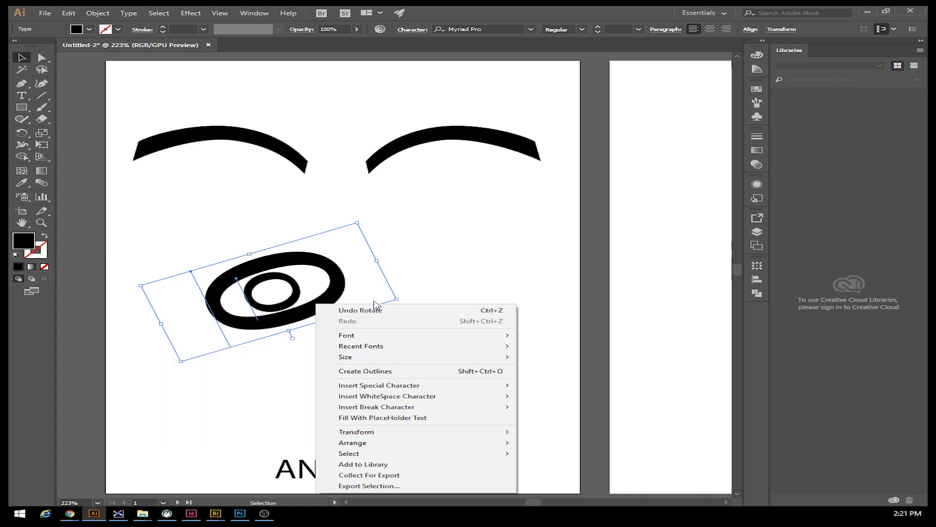
pyautogui.click(397, 292)
# Group the "0" and "o" eye characters into one object and deselect it.
pyautogui.moveTo(170, 229); pyautogui.dragTo(423, 405)
pyautogui.rightClick(332, 307)
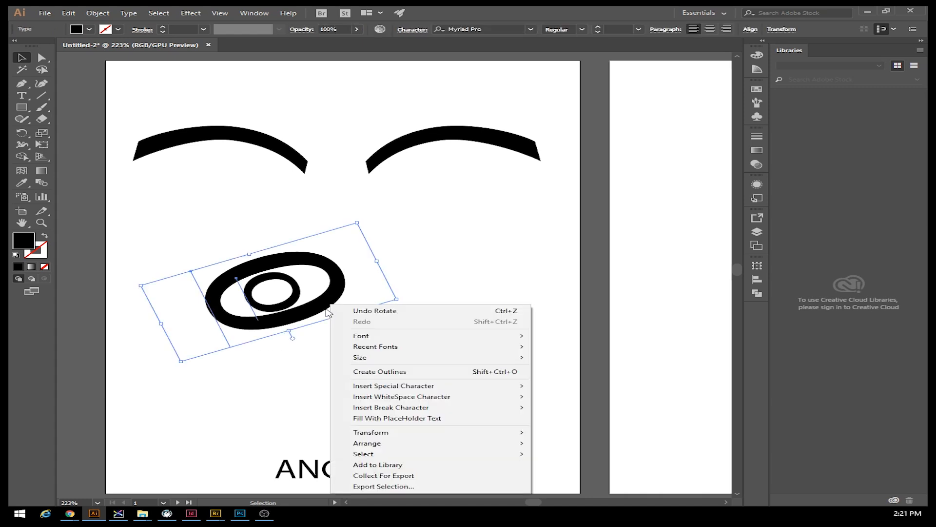
pyautogui.click(91, 15)
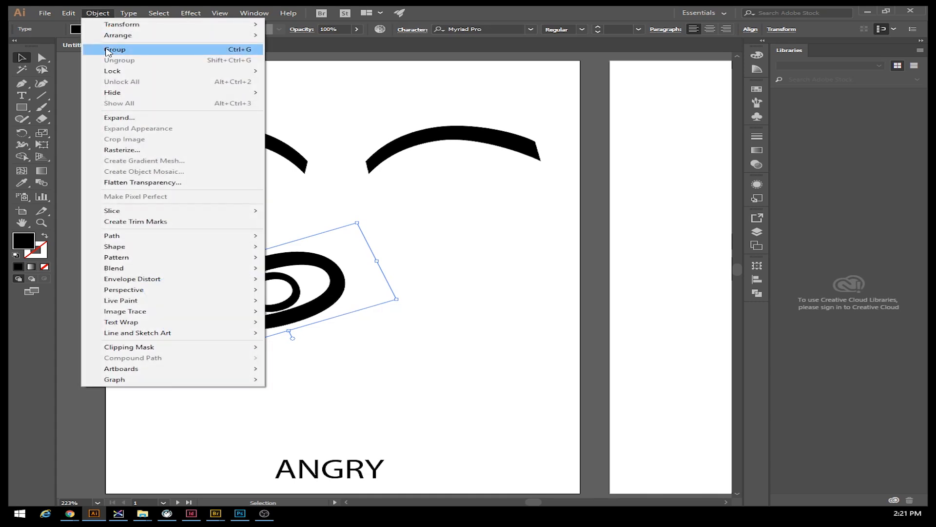
pyautogui.click(96, 15)
pyautogui.click(96, 16)
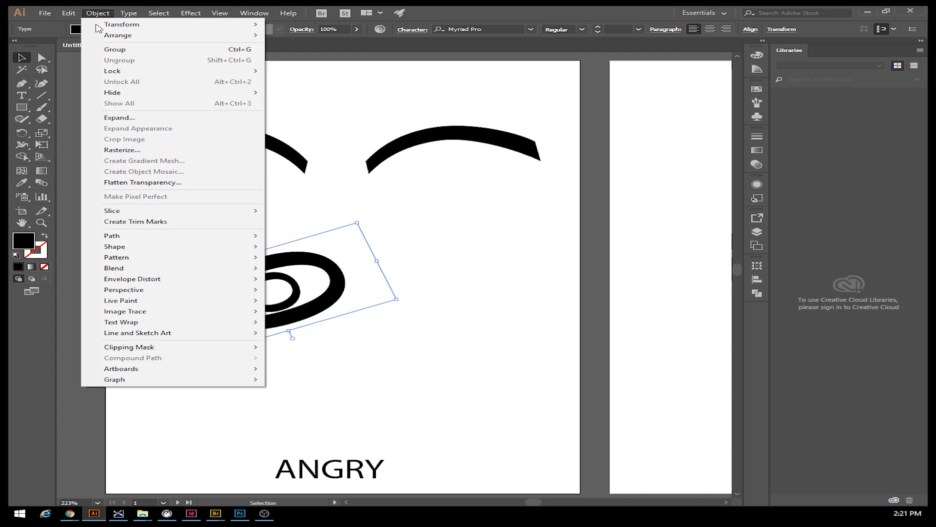
pyautogui.click(115, 50)
pyautogui.click(427, 281)
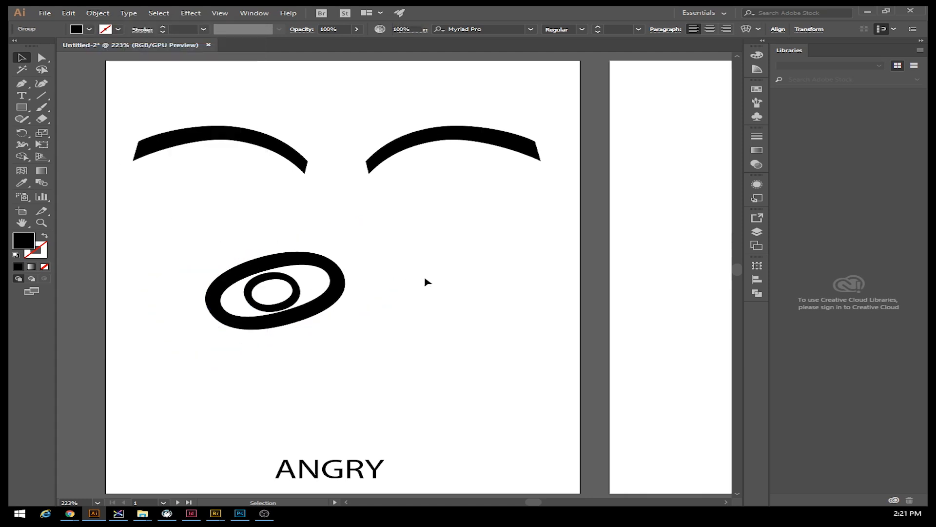
# Move the eye group beneath the left eyebrow and rotate it clockwise so it slants down toward the artboard's centre.
pyautogui.click(330, 300)
pyautogui.moveTo(328, 299); pyautogui.dragTo(271, 240)
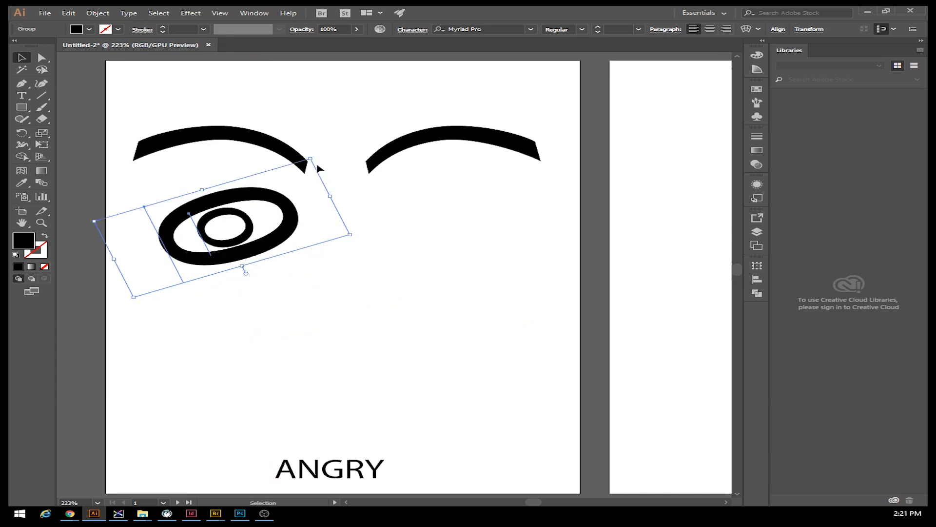
pyautogui.moveTo(316, 153); pyautogui.dragTo(357, 215)
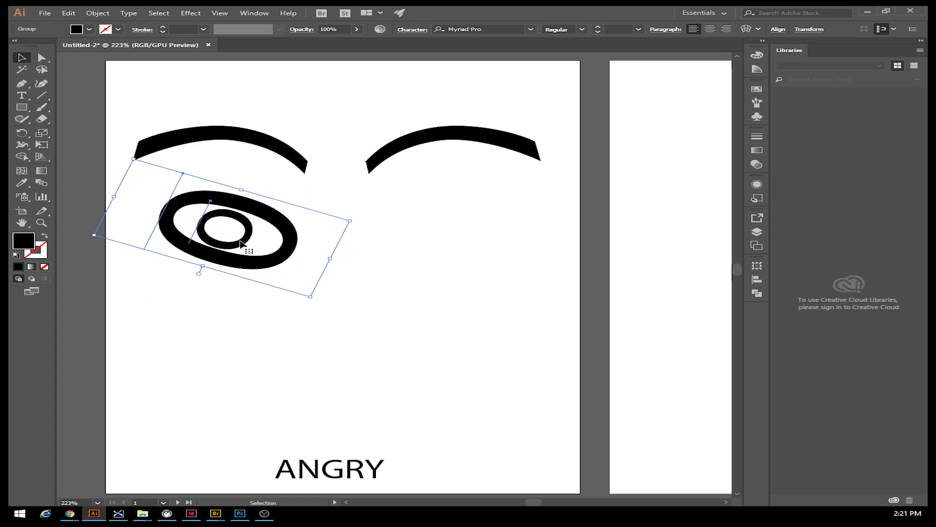
# Isolate the left eye group, move the pupil "o" toward the face's centre and shrink it to about 59 pt.
pyautogui.click(264, 315)
pyautogui.click(248, 268)
pyautogui.click(221, 333)
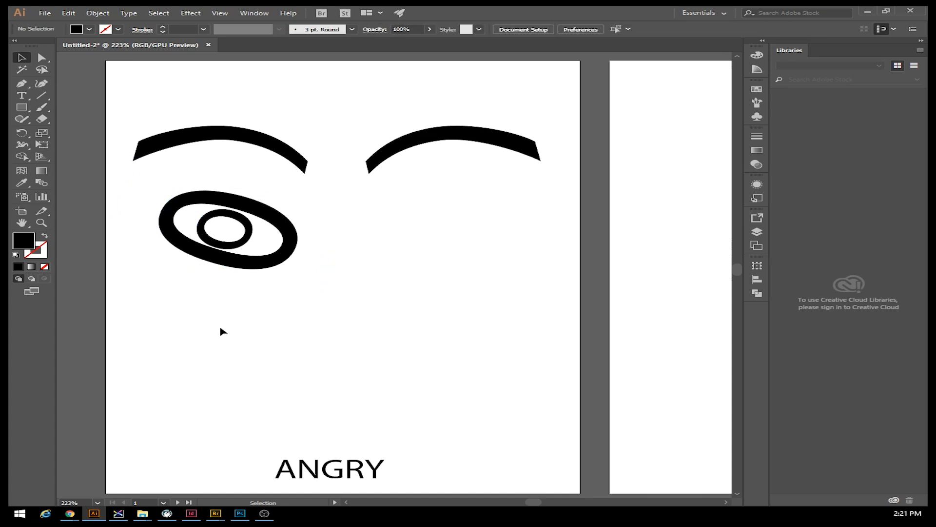
pyautogui.click(246, 263)
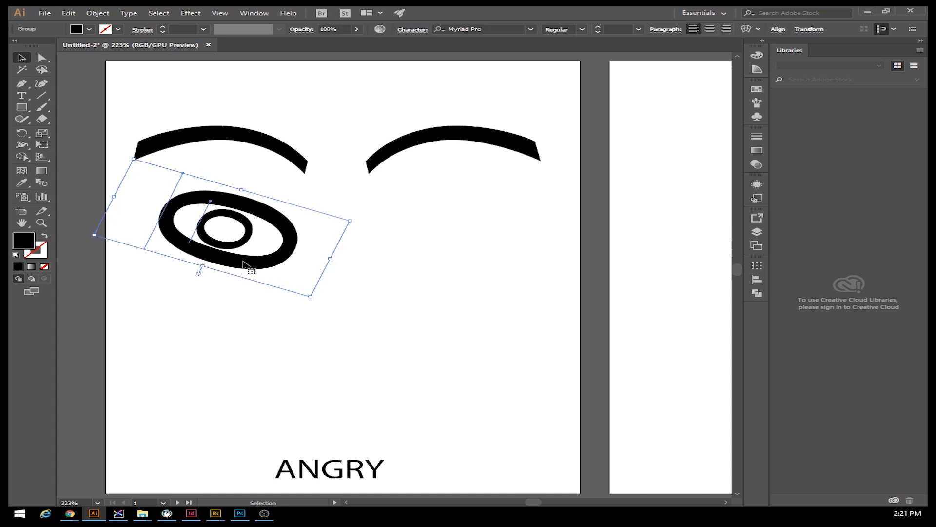
pyautogui.doubleClick(244, 263)
pyautogui.click(245, 242)
pyautogui.moveTo(249, 243); pyautogui.dragTo(271, 245)
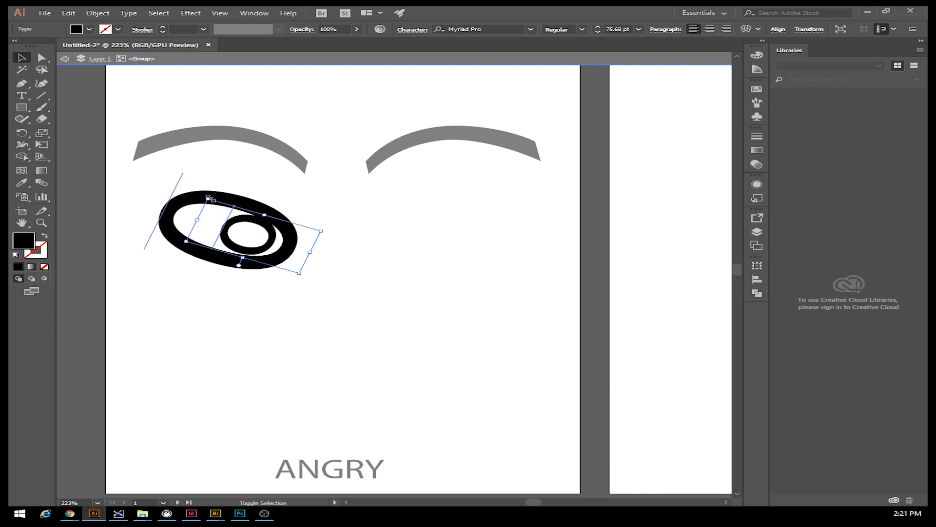
pyautogui.moveTo(208, 197); pyautogui.dragTo(229, 216)
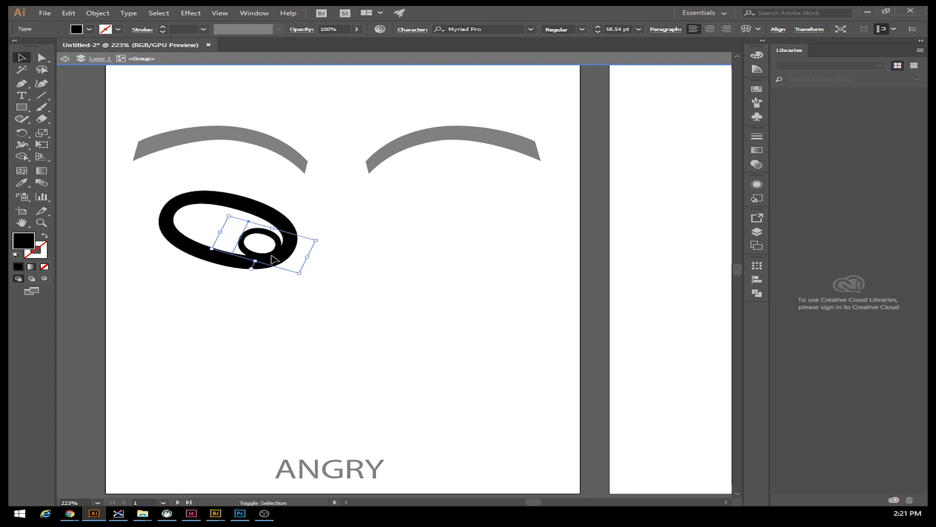
# Reposition the pupil slightly inward of the eye's centre, clear of the "0" outline, and exit group isolation.
pyautogui.moveTo(264, 256); pyautogui.dragTo(258, 251)
pyautogui.click(292, 310)
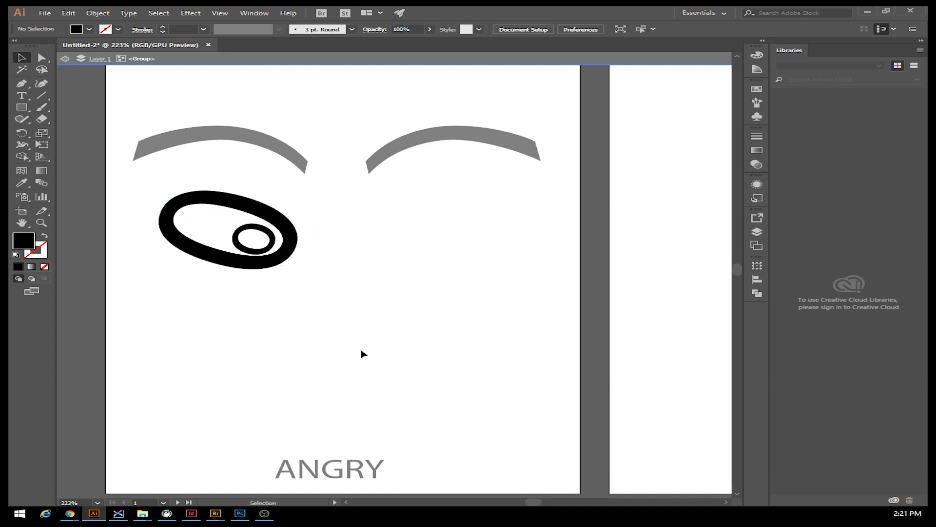
pyautogui.moveTo(263, 252); pyautogui.dragTo(255, 246)
pyautogui.click(346, 302)
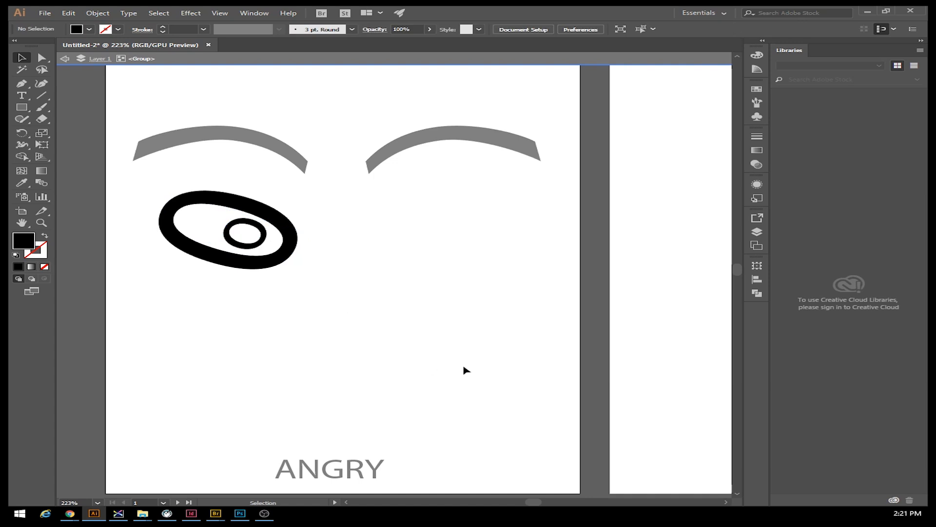
pyautogui.click(64, 59)
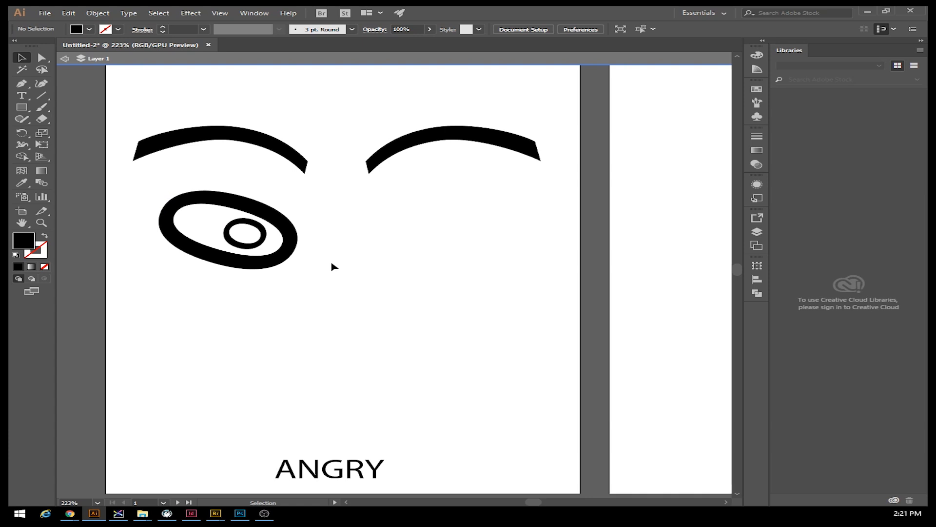
pyautogui.click(284, 257)
pyautogui.click(252, 330)
pyautogui.click(65, 59)
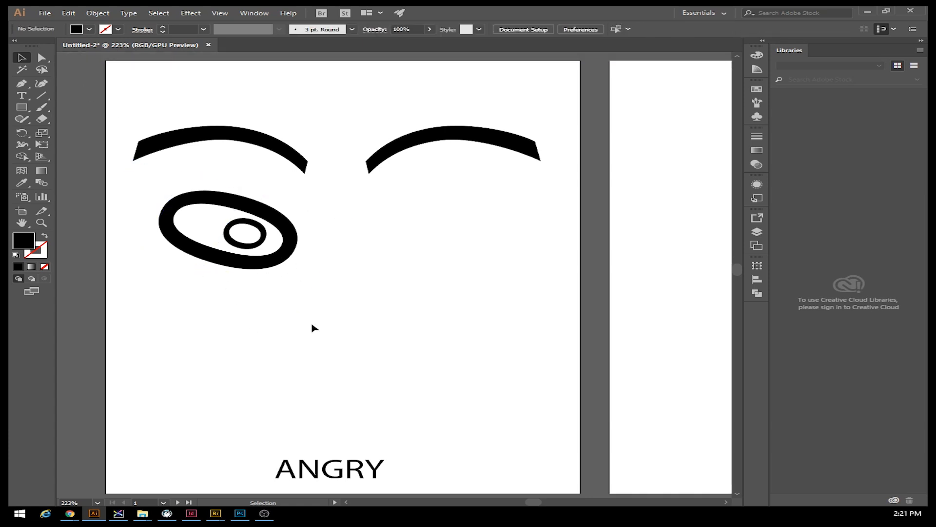
# Move the left eye up toward its eyebrow and place a copy under the right eyebrow, rotated to mirror the slant.
pyautogui.click(247, 268)
pyautogui.moveTo(271, 267); pyautogui.dragTo(260, 249)
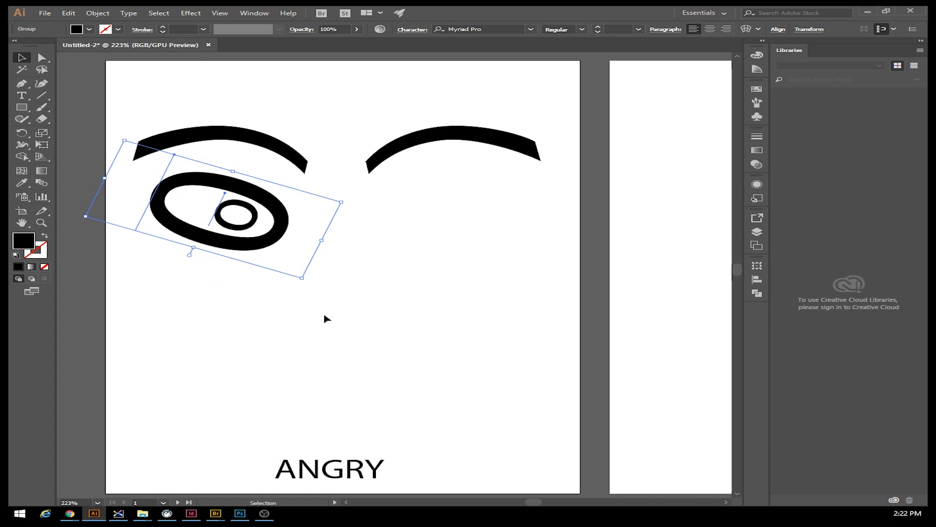
pyautogui.moveTo(252, 244); pyautogui.dragTo(427, 321)
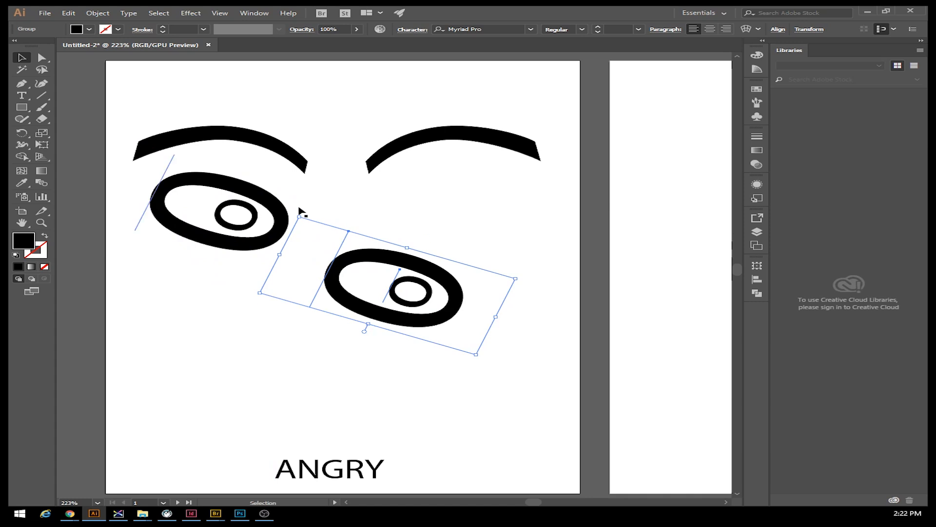
pyautogui.moveTo(297, 211); pyautogui.dragTo(264, 280)
pyautogui.moveTo(446, 305); pyautogui.dragTo(483, 233)
pyautogui.click(460, 373)
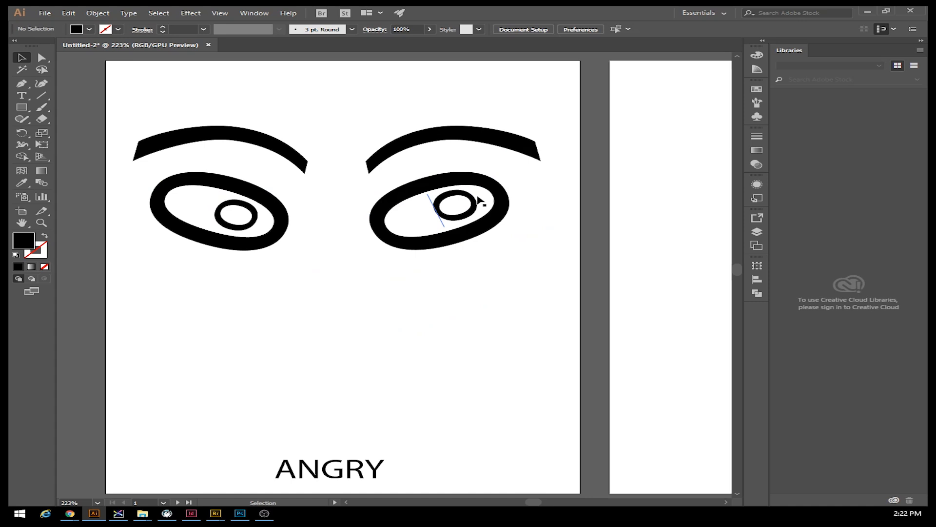
# Rotate the right eye group 180° so its pupil faces the nose area, and reposition it under the right eyebrow.
pyautogui.rightClick(447, 245)
pyautogui.click(433, 247)
pyautogui.click(434, 247)
pyautogui.rightClick(481, 225)
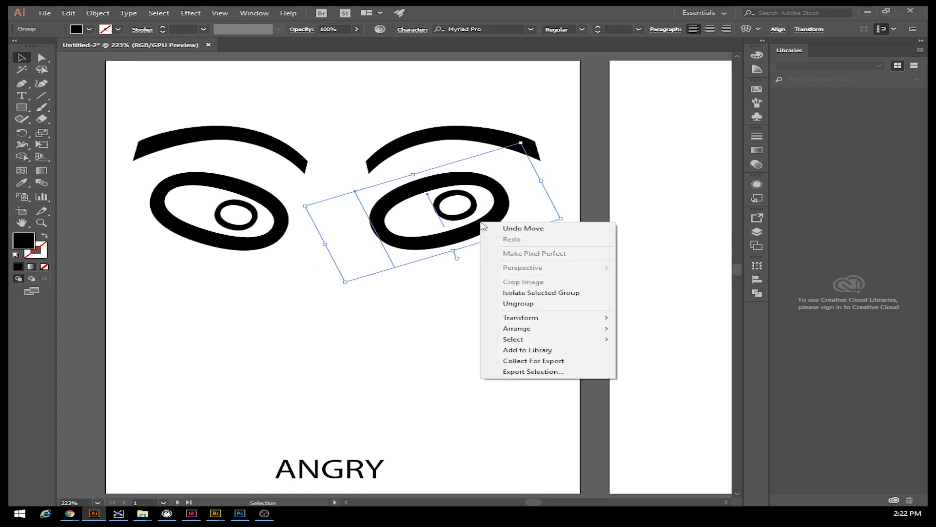
pyautogui.moveTo(516, 321)
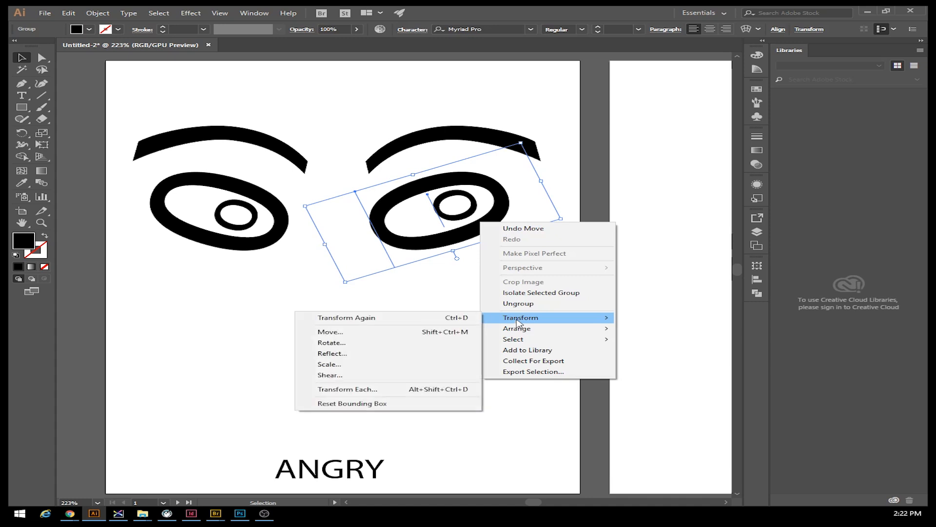
pyautogui.click(340, 343)
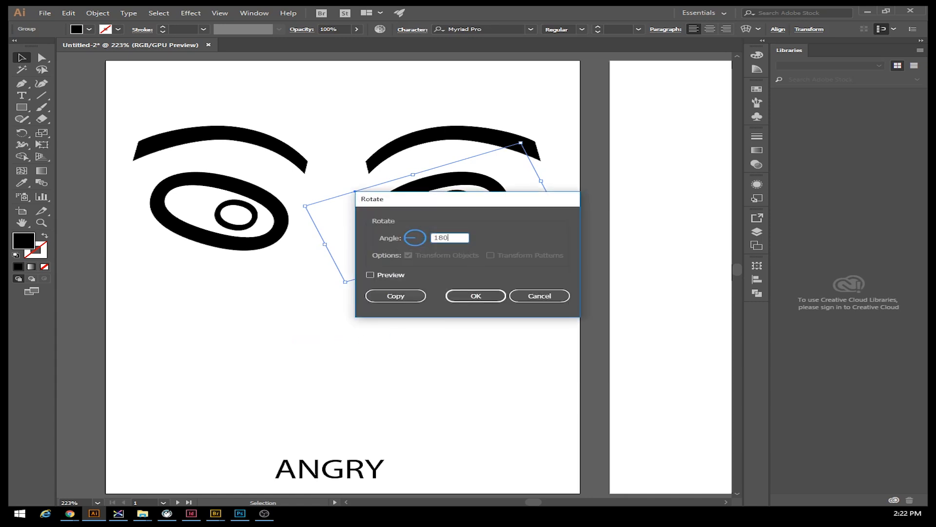
pyautogui.write('180')
pyautogui.press('Return')
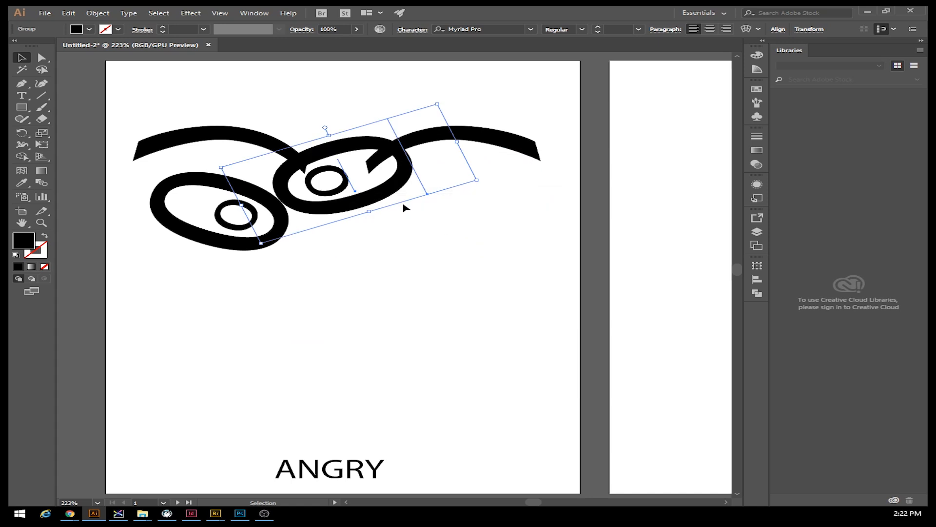
pyautogui.moveTo(370, 200); pyautogui.dragTo(479, 240)
pyautogui.click(341, 331)
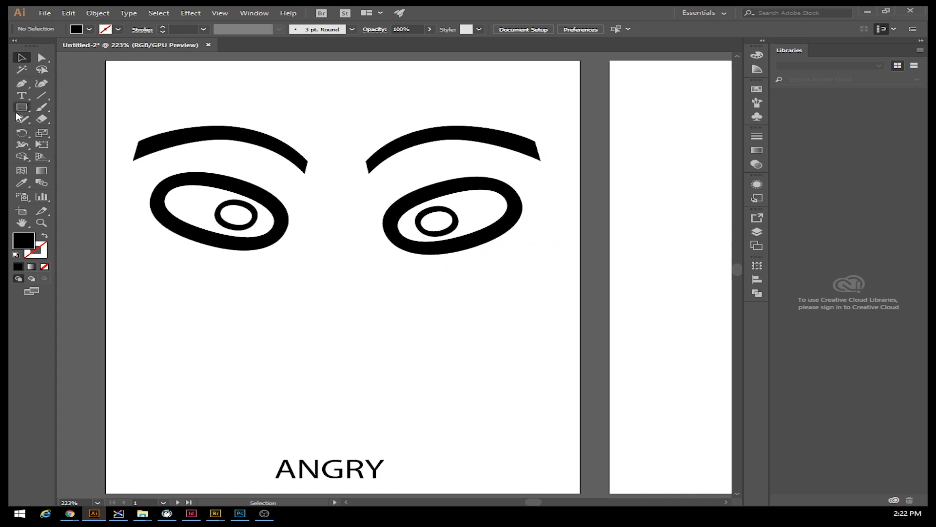
# Add a text object between the eyes and reduce its placeholder text to a single "L".
pyautogui.click(21, 95)
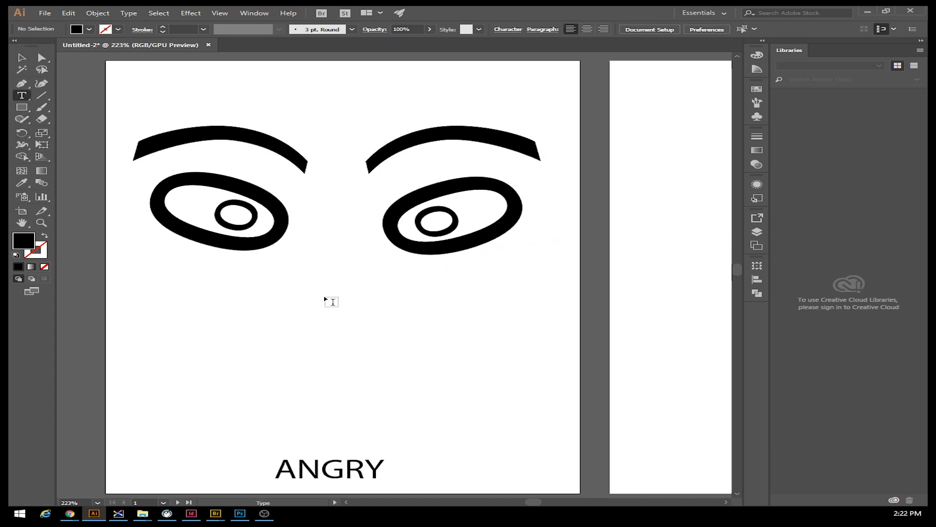
pyautogui.click(331, 263)
pyautogui.moveTo(335, 257); pyautogui.dragTo(445, 267)
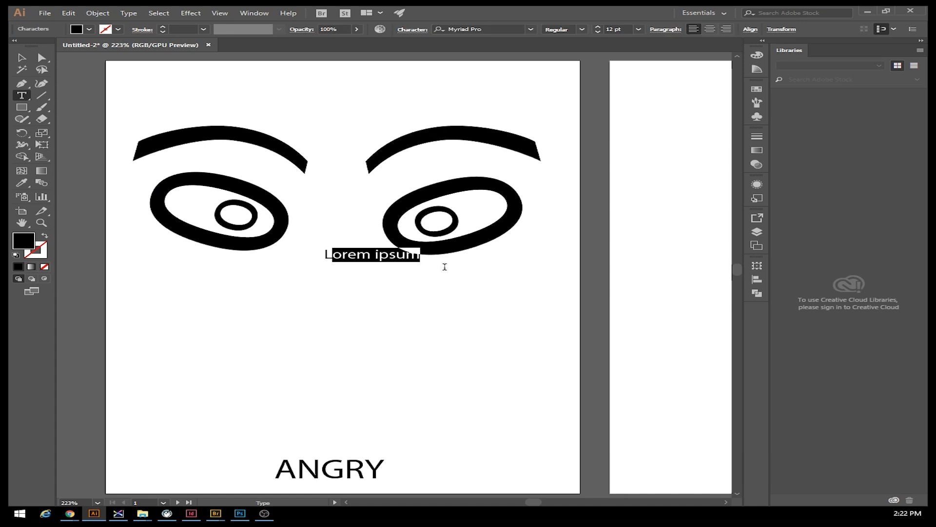
pyautogui.press('BackSpace')
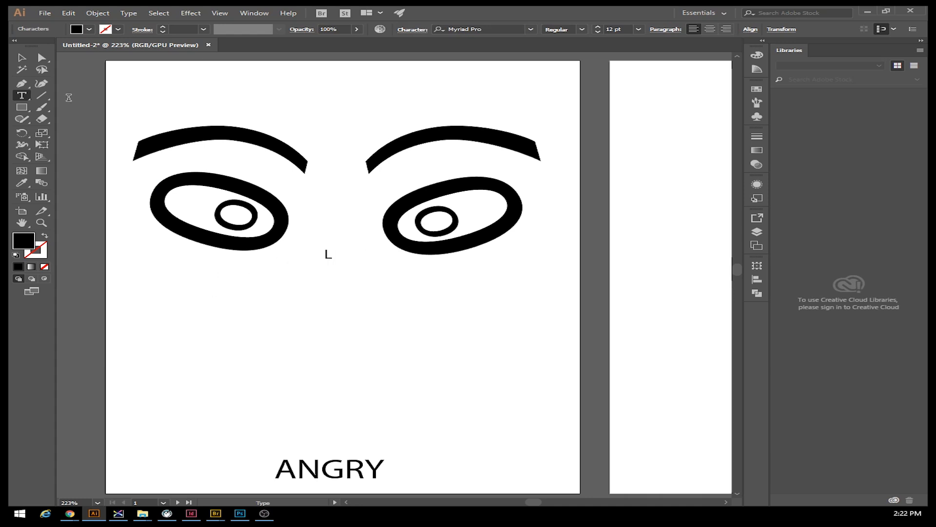
pyautogui.click(23, 59)
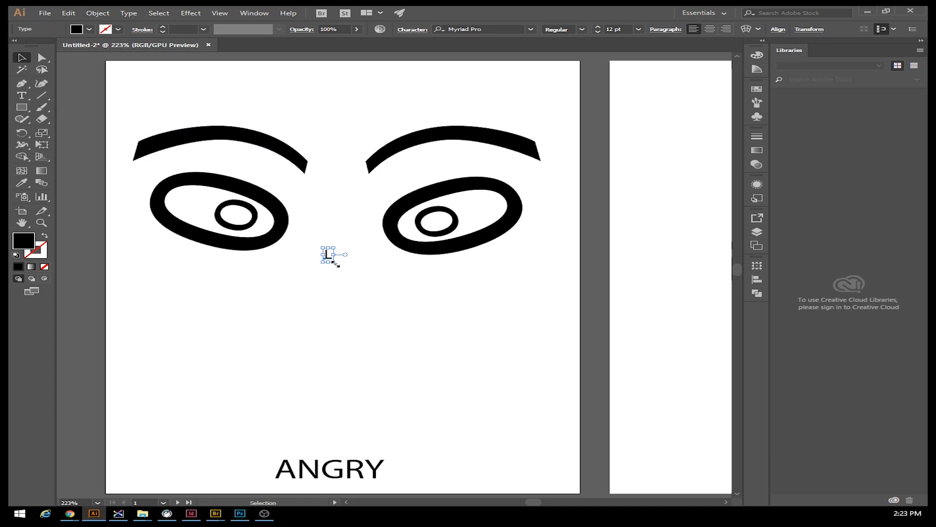
# Enlarge and stretch the "L" to about 258 pt as a tall, narrow nose centred between the eyes.
pyautogui.moveTo(335, 262); pyautogui.dragTo(425, 366)
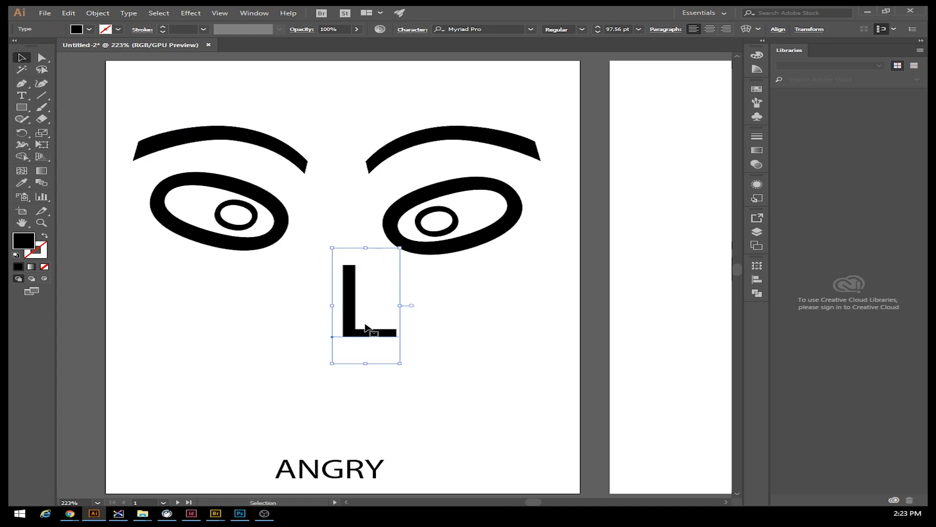
pyautogui.moveTo(347, 312); pyautogui.dragTo(307, 293)
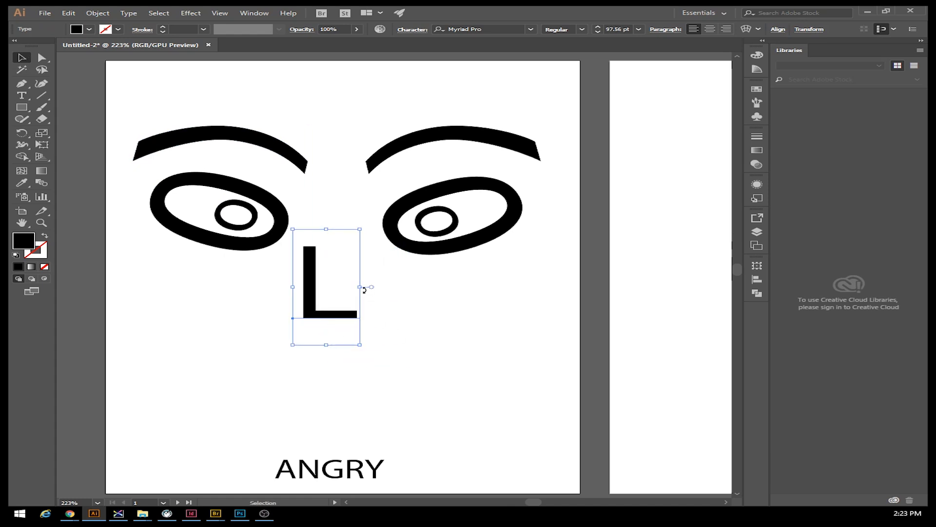
pyautogui.moveTo(364, 290); pyautogui.dragTo(495, 354)
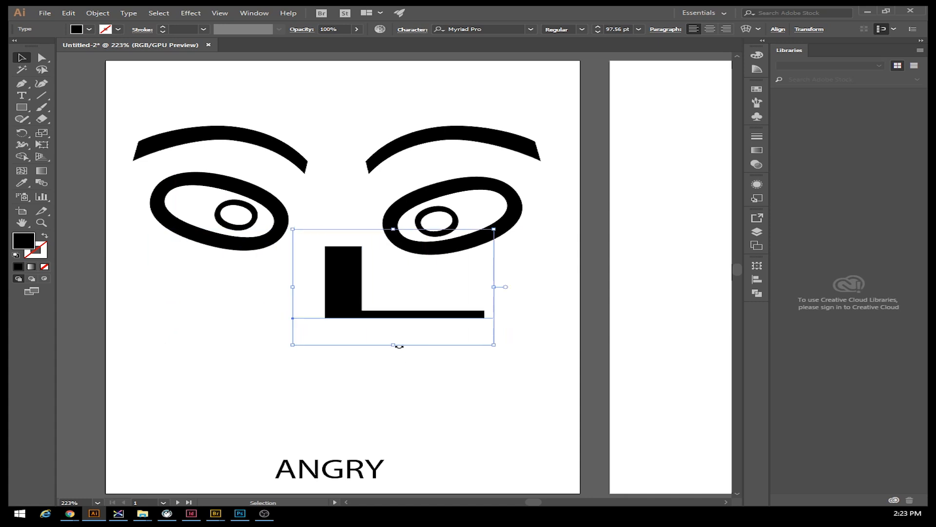
pyautogui.moveTo(394, 345); pyautogui.dragTo(364, 438)
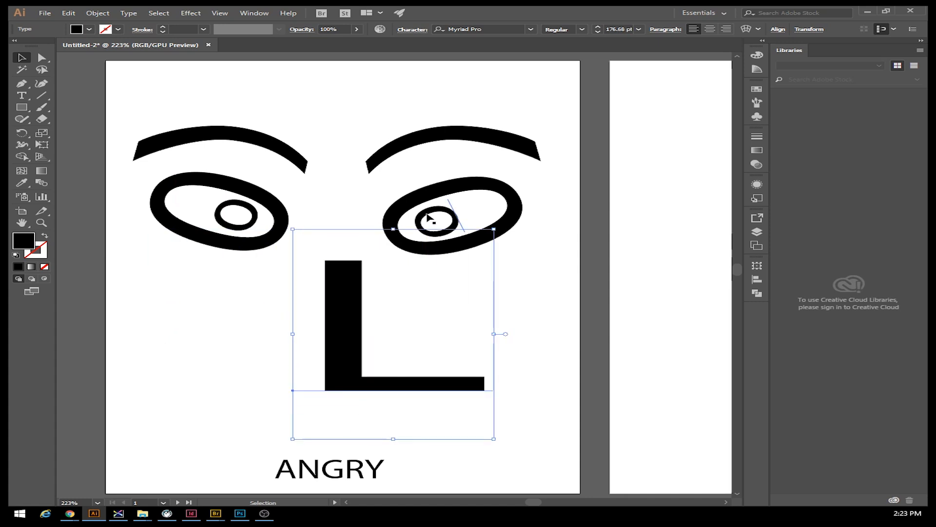
pyautogui.moveTo(393, 229); pyautogui.dragTo(406, 133)
pyautogui.moveTo(493, 288); pyautogui.dragTo(384, 288)
pyautogui.moveTo(293, 285)
pyautogui.mouseDown()
pyautogui.moveTo(322, 289)
pyautogui.moveTo(307, 287)
pyautogui.mouseUp()
pyautogui.moveTo(355, 360)
pyautogui.mouseDown()
pyautogui.moveTo(371, 359)
pyautogui.moveTo(361, 358)
pyautogui.mouseUp()
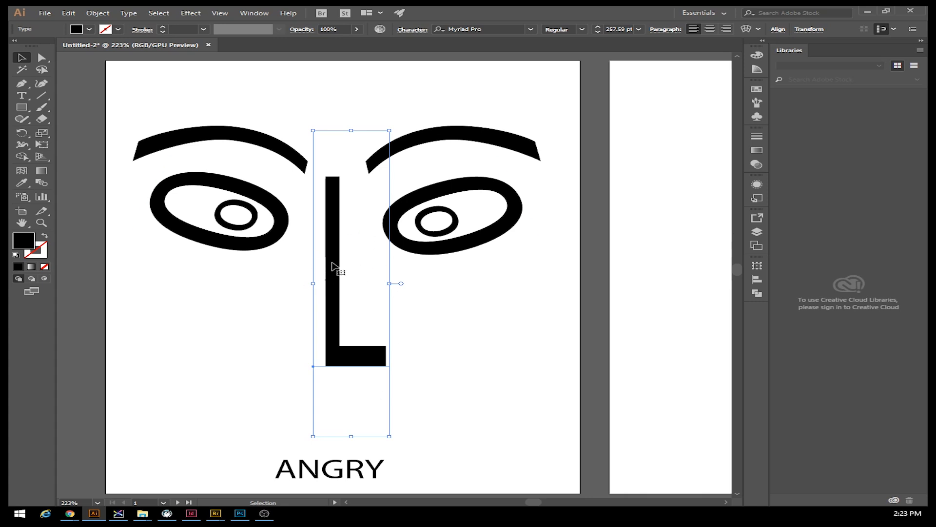
# Expand the "L" nose's object and fill into an editable shape and select it.
pyautogui.click(98, 13)
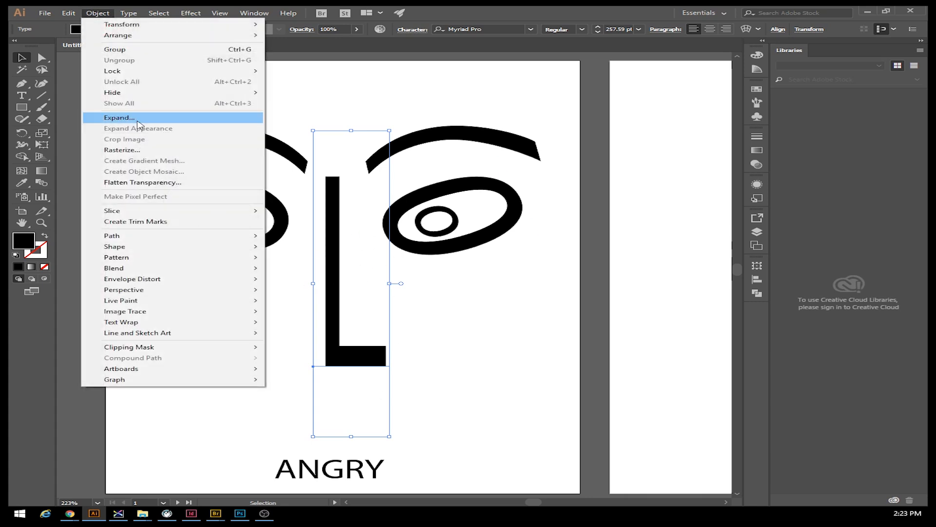
pyautogui.click(120, 117)
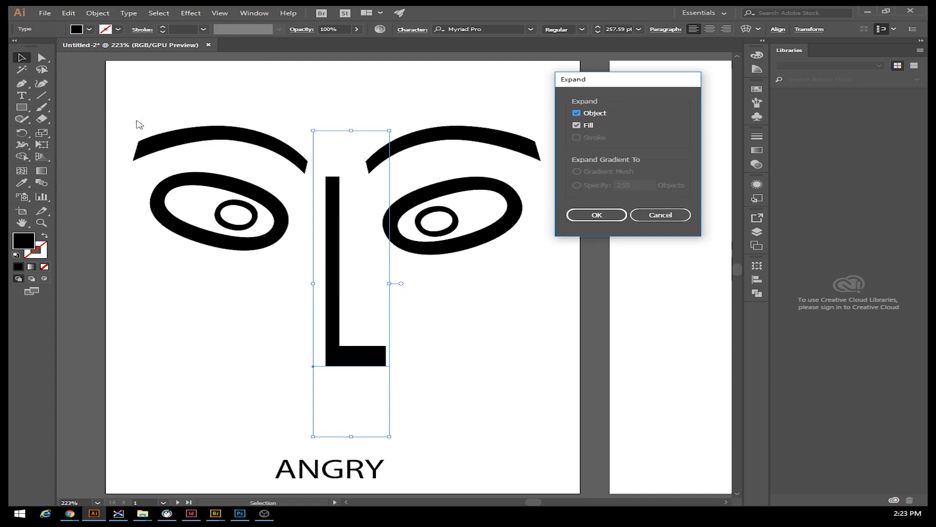
pyautogui.click(595, 216)
pyautogui.click(350, 297)
pyautogui.click(333, 301)
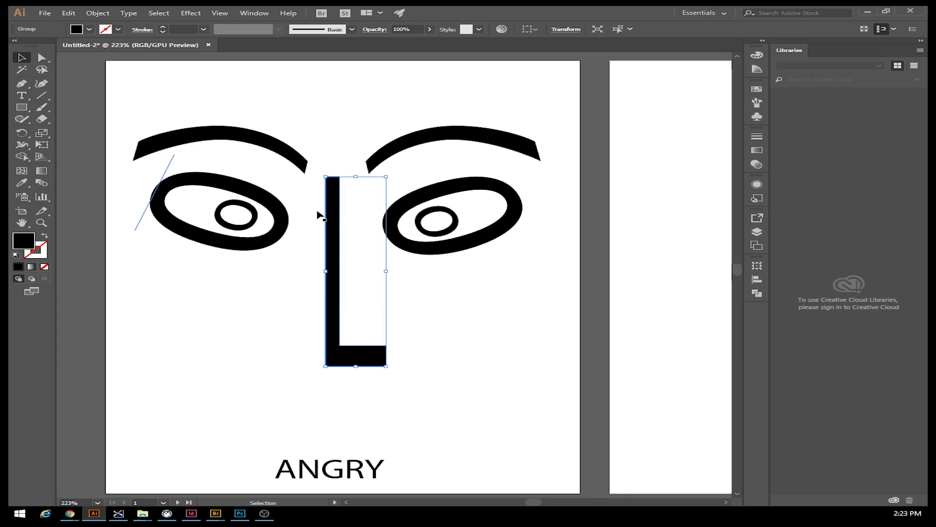
# Try to widen the nose's upper end by moving its upper right anchor to X 2.35 in, Y 1.36 in, and undo it.
pyautogui.click(42, 59)
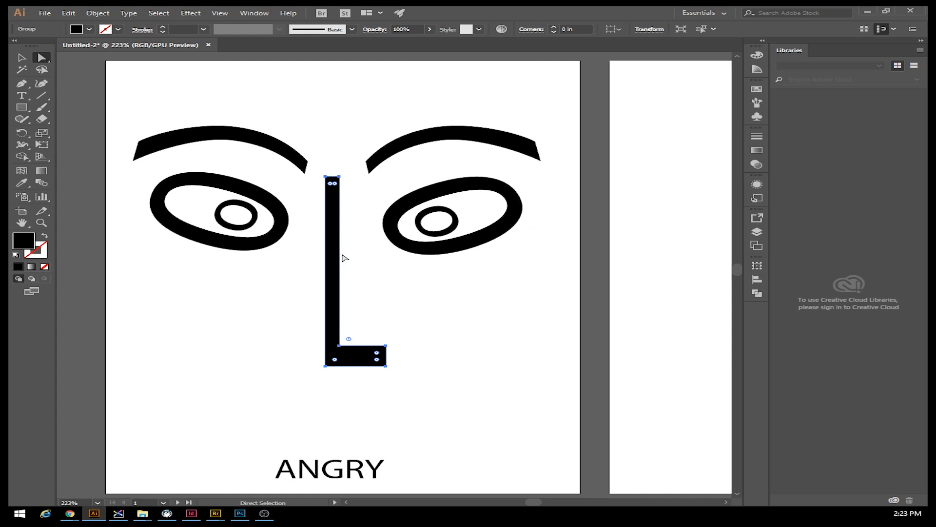
pyautogui.moveTo(340, 177)
pyautogui.mouseDown()
pyautogui.moveTo(345, 149)
pyautogui.moveTo(339, 182)
pyautogui.mouseUp()
pyautogui.click(340, 178)
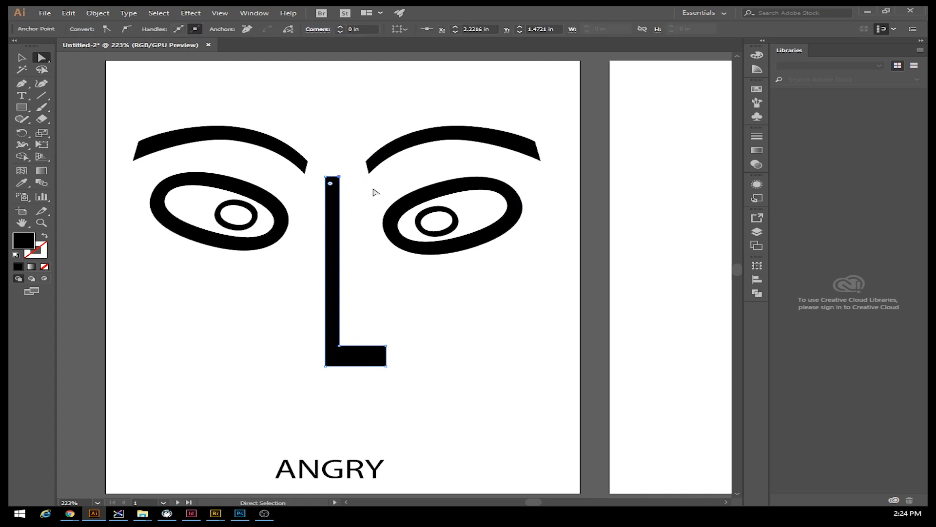
pyautogui.moveTo(340, 180)
pyautogui.mouseDown()
pyautogui.moveTo(355, 159)
pyautogui.moveTo(354, 170)
pyautogui.mouseUp()
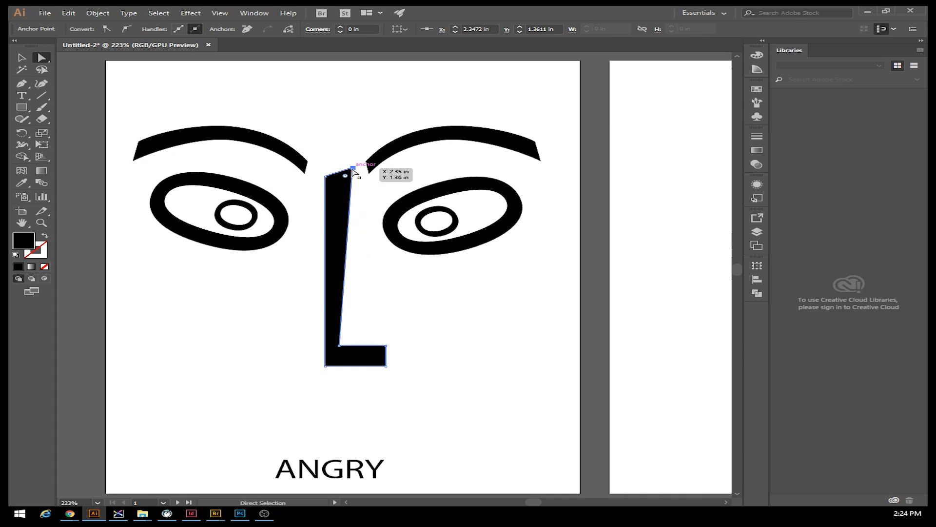
pyautogui.hotkey('ctrl', 'z')
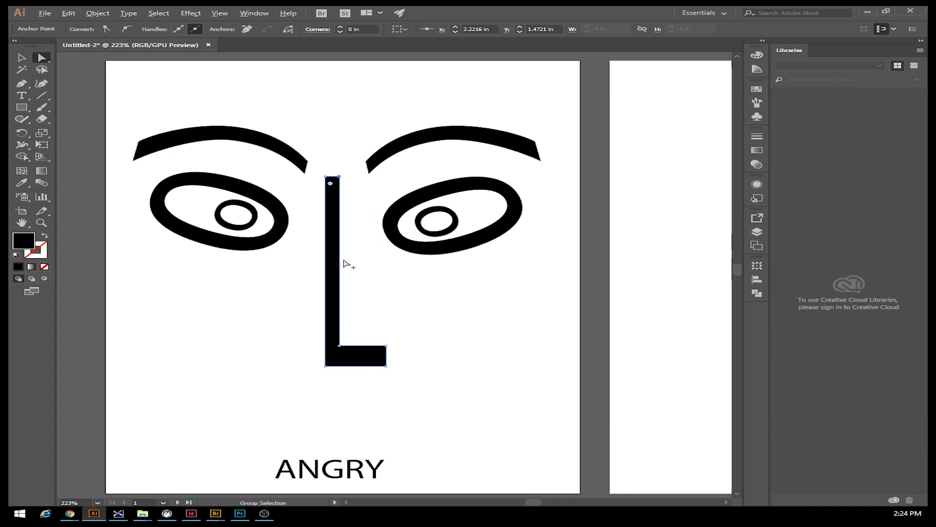
# Shift the "L" nose slightly upward and delete the stray copy pulled off beside it.
pyautogui.moveTo(341, 260); pyautogui.dragTo(335, 294)
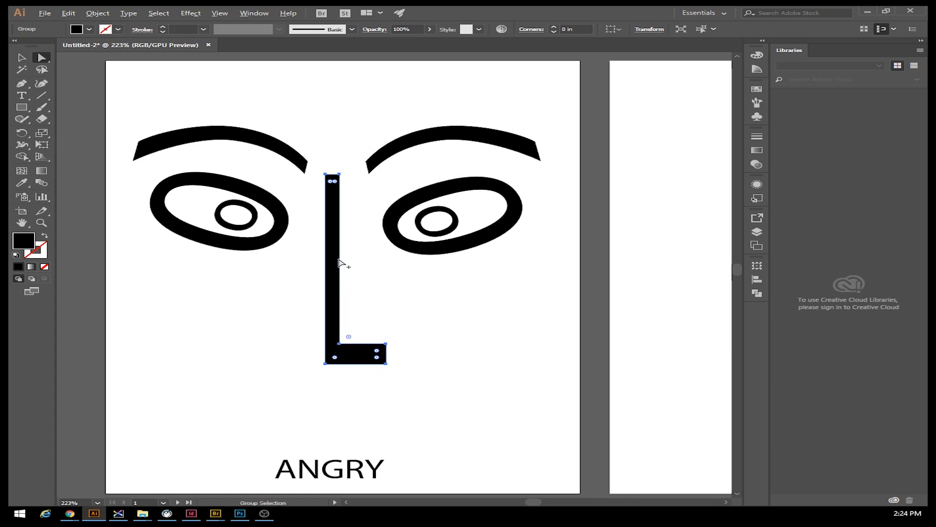
pyautogui.moveTo(342, 263); pyautogui.dragTo(432, 303)
pyautogui.press('Delete')
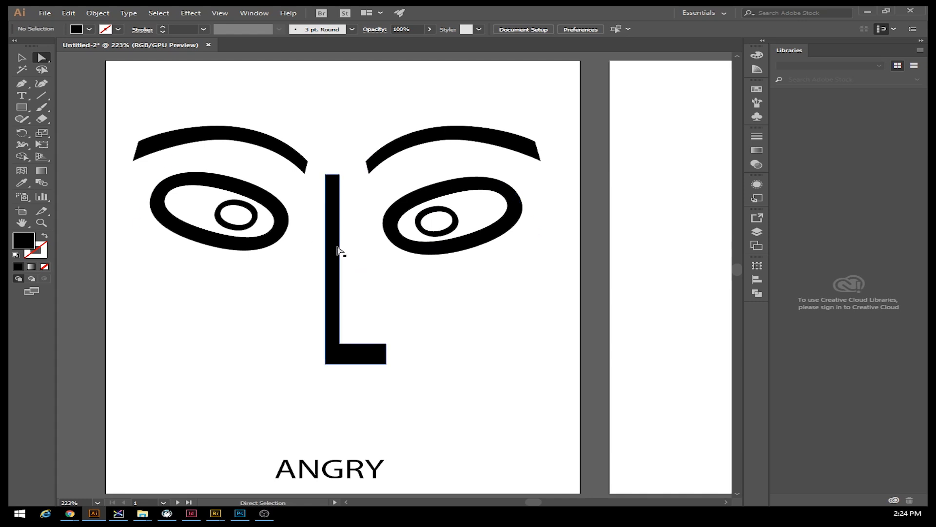
# Try to bow the right edge of the "L" nose's stem outward with the Pen tool, and undo it.
pyautogui.click(22, 85)
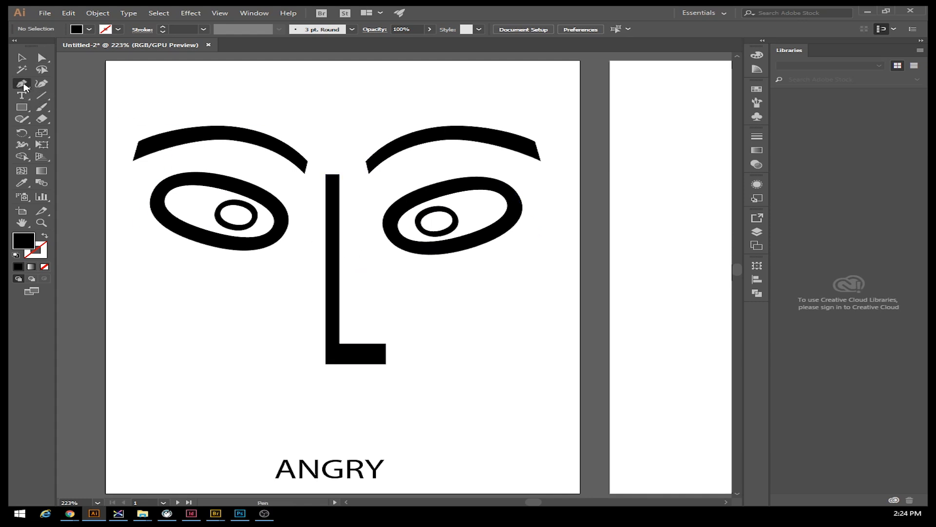
pyautogui.press('alt')
pyautogui.moveTo(343, 264); pyautogui.dragTo(352, 268)
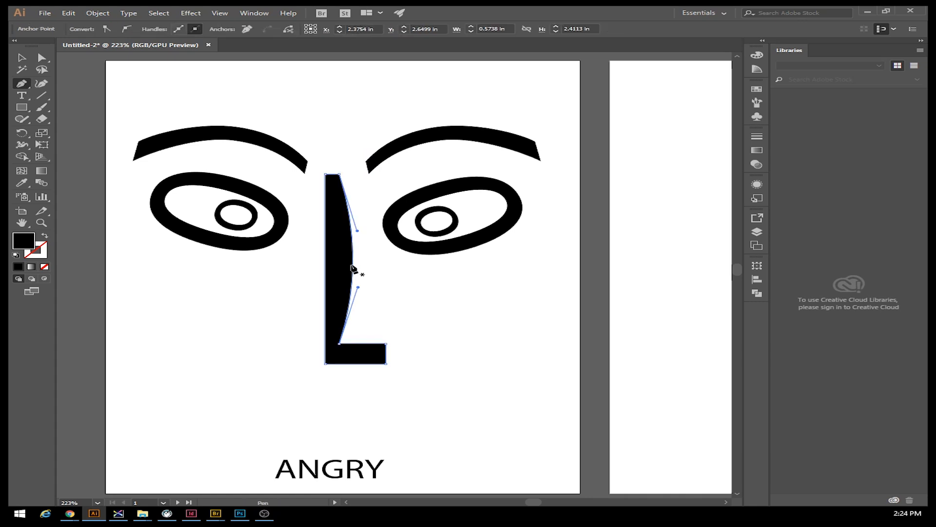
pyautogui.hotkey('ctrl', 'z')
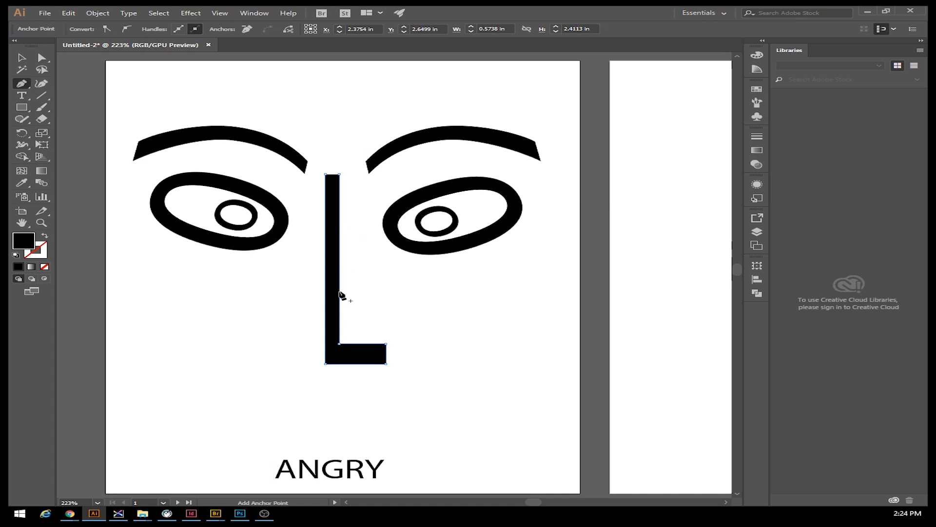
# Bend the long stem of the "L" nose by bowing both its right and left edges toward the right.
pyautogui.click(39, 59)
pyautogui.click(21, 85)
pyautogui.moveTo(339, 257); pyautogui.dragTo(357, 253)
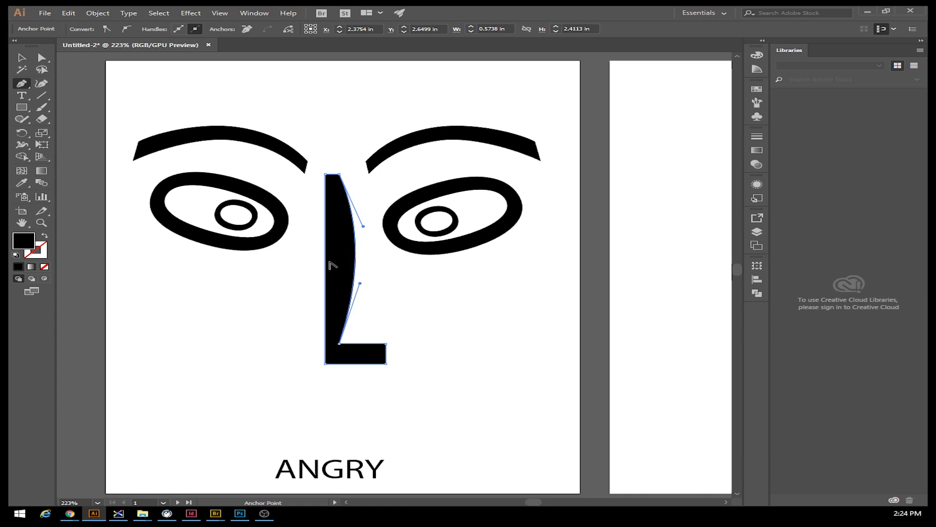
pyautogui.press('alt')
pyautogui.moveTo(326, 260); pyautogui.dragTo(348, 253)
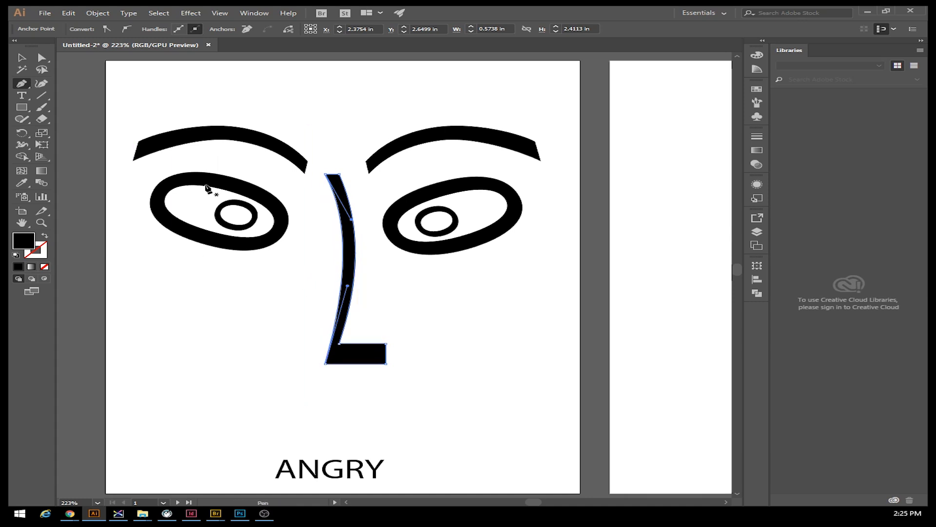
# Move the nose's lower left corner to (2.03, 3.86) in, its upper right to (2.29, 1.68) in and its upper left to (2.17, 1.74) in.
pyautogui.click(39, 59)
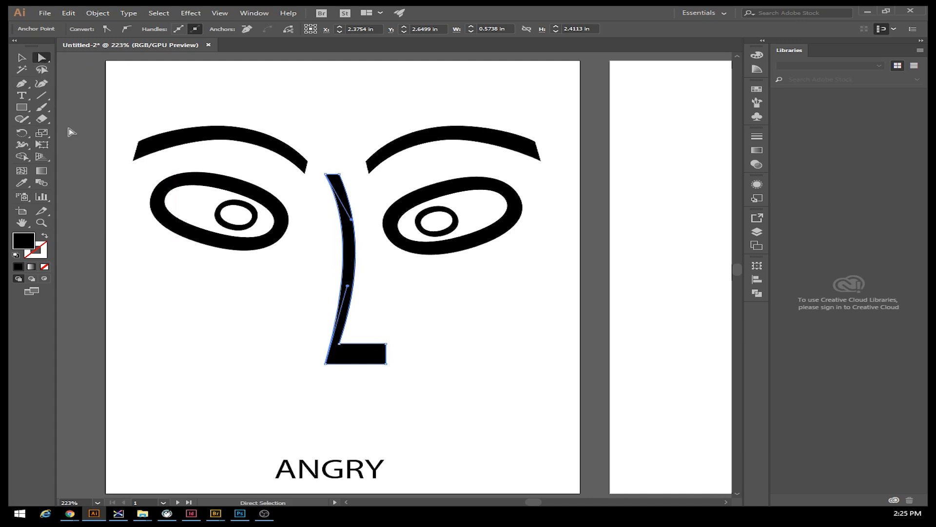
pyautogui.moveTo(326, 364); pyautogui.dragTo(319, 365)
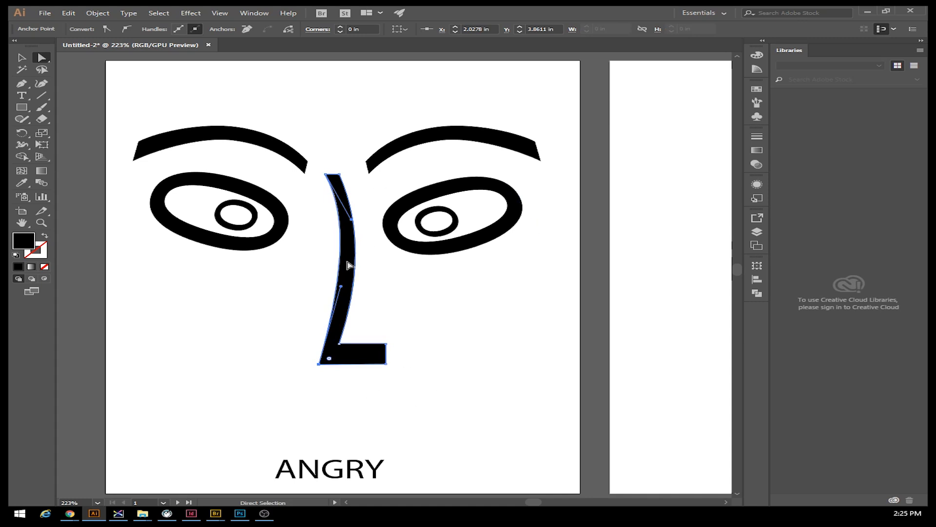
pyautogui.moveTo(326, 174); pyautogui.dragTo(347, 193)
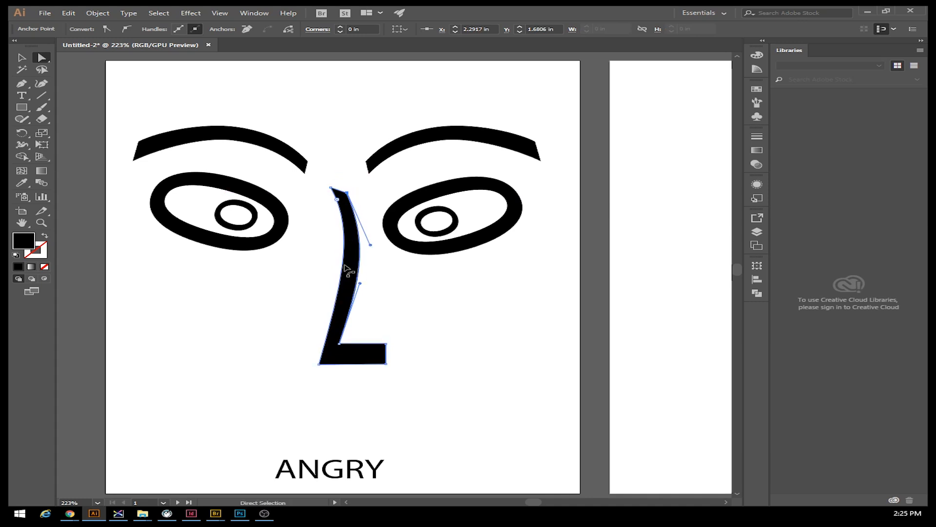
pyautogui.moveTo(331, 188); pyautogui.dragTo(333, 196)
# Refine the curves of the nose stem's right and left edges to give the bent stem an even thickness.
pyautogui.click(361, 243)
pyautogui.moveTo(361, 242)
pyautogui.mouseDown()
pyautogui.moveTo(363, 226)
pyautogui.moveTo(357, 237)
pyautogui.moveTo(372, 244)
pyautogui.moveTo(362, 245)
pyautogui.mouseUp()
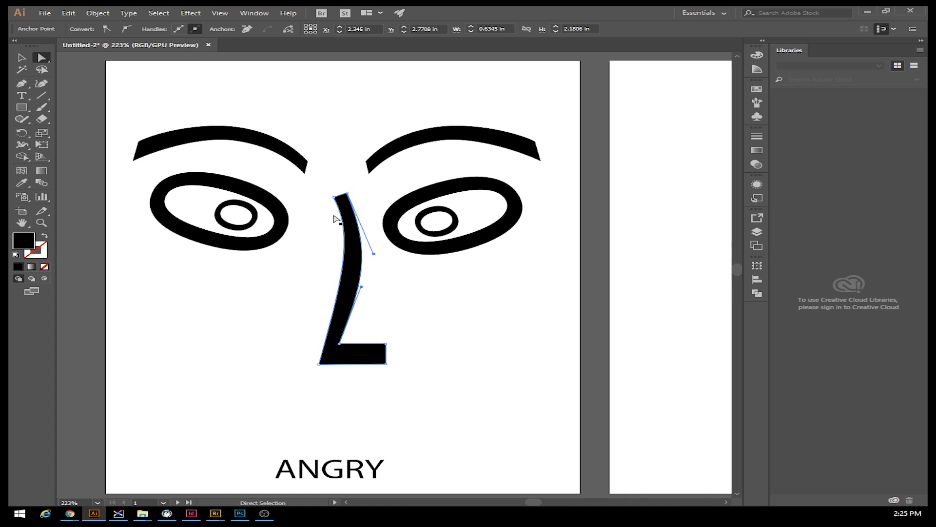
pyautogui.click(334, 197)
pyautogui.moveTo(358, 235); pyautogui.dragTo(366, 252)
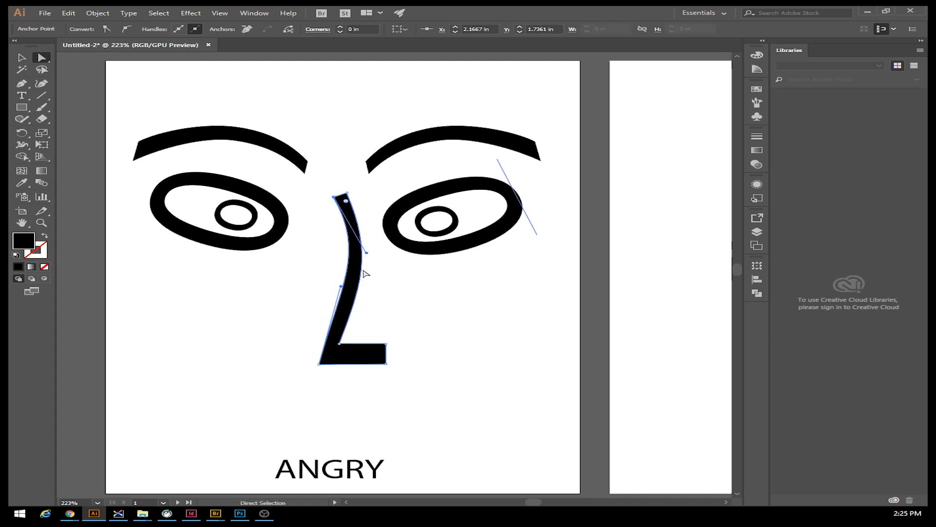
pyautogui.click(381, 309)
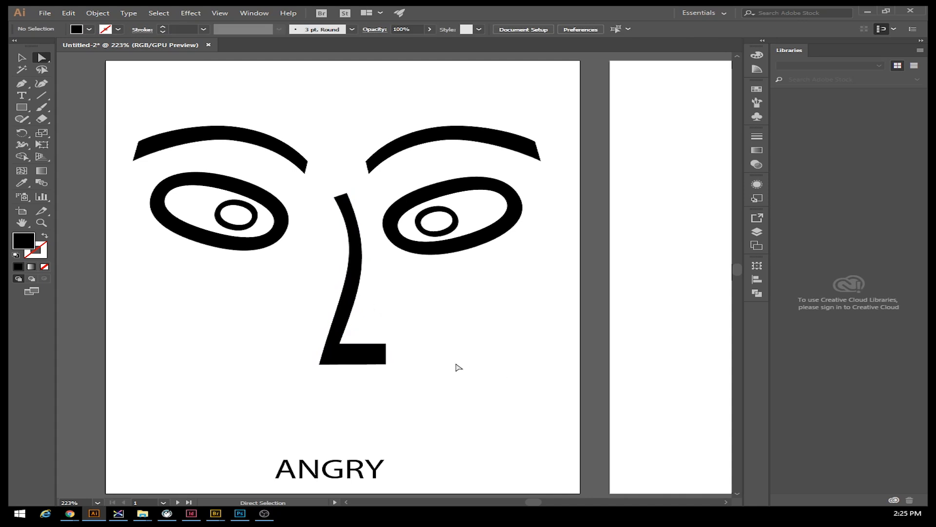
# Move the nose up between the eyes and tilt it slightly clockwise.
pyautogui.click(22, 57)
pyautogui.click(356, 295)
pyautogui.moveTo(353, 302); pyautogui.dragTo(328, 285)
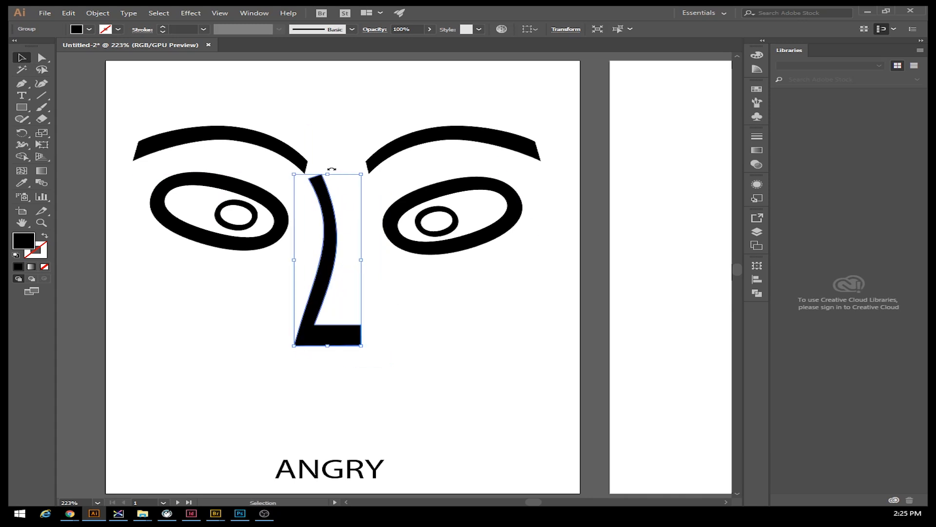
pyautogui.moveTo(332, 169); pyautogui.dragTo(339, 168)
pyautogui.moveTo(329, 260); pyautogui.dragTo(335, 259)
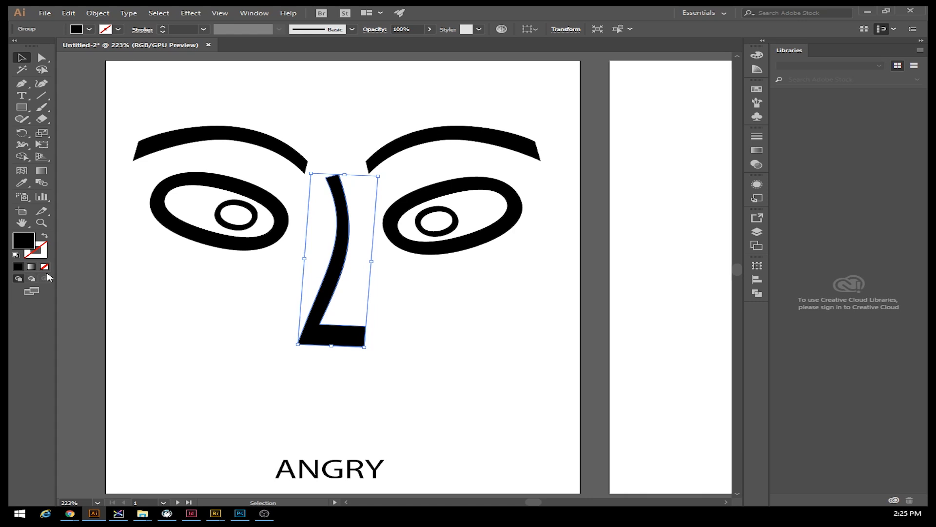
pyautogui.click(248, 293)
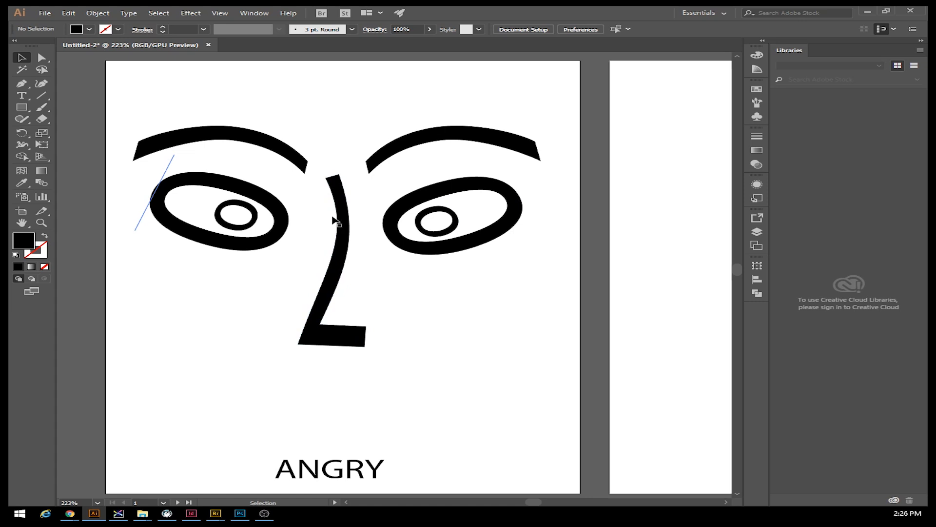
# Add a period as a text character, enlarge it to about 94.78 pt and place it inside the right iris as a pupil.
pyautogui.click(22, 95)
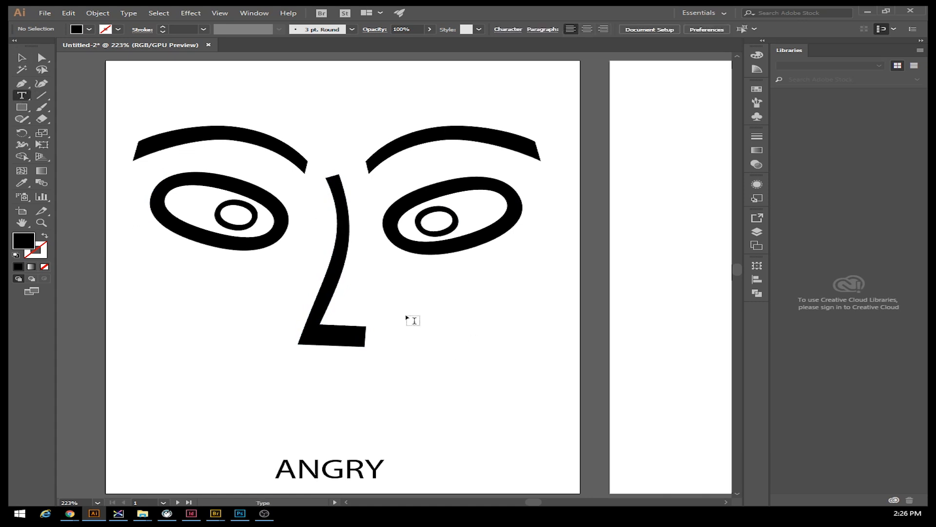
pyautogui.click(414, 319)
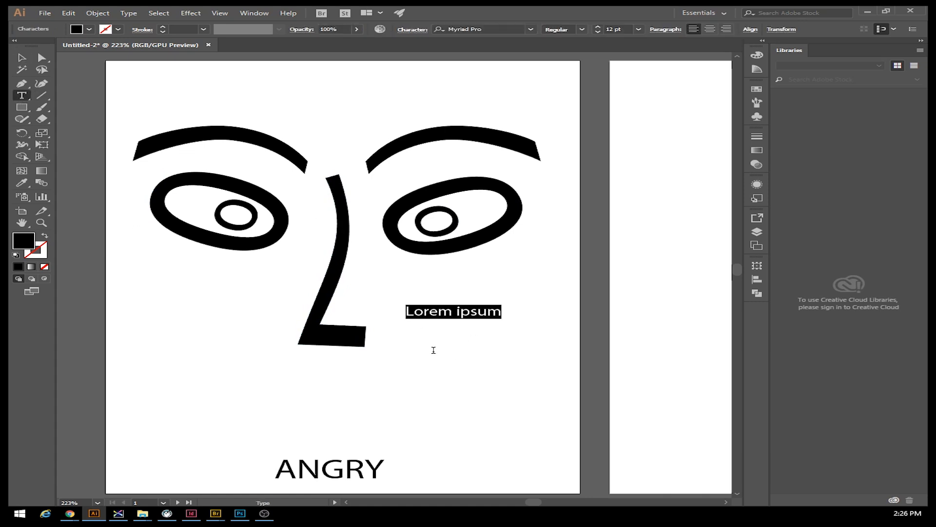
pyautogui.press('BackSpace')
pyautogui.click(17, 58)
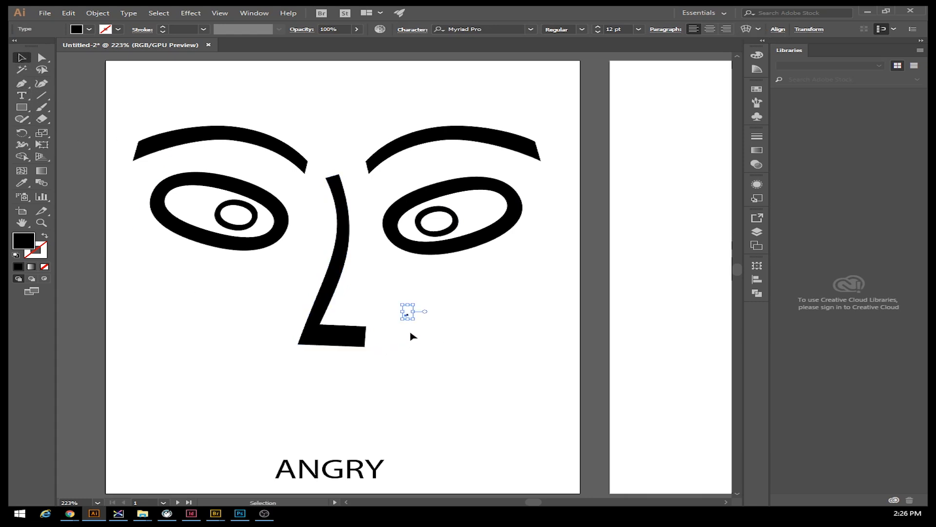
pyautogui.moveTo(414, 319); pyautogui.dragTo(434, 226)
pyautogui.click(433, 325)
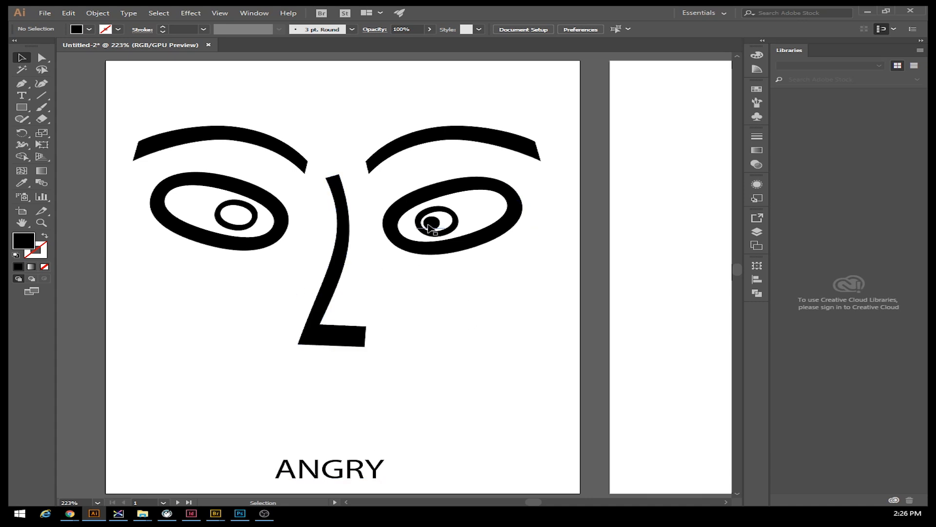
# Copy the period pupil into the lower right of the left iris and nudge the right eye's pupil slightly down and to the left.
pyautogui.click(428, 225)
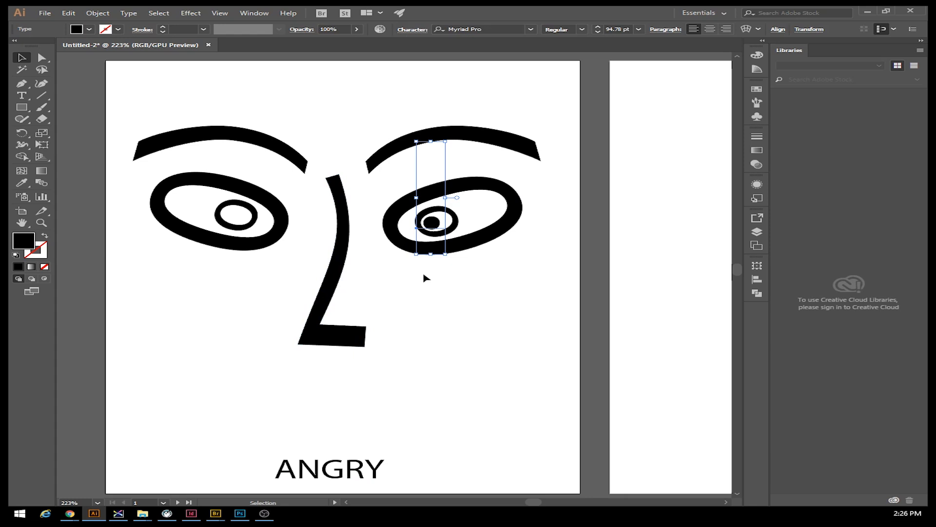
pyautogui.moveTo(431, 223); pyautogui.dragTo(242, 220)
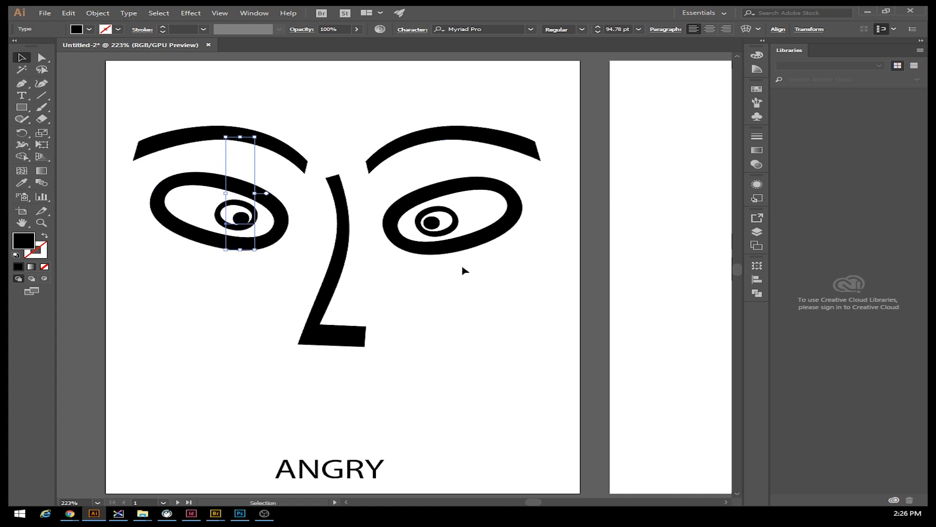
pyautogui.click(438, 231)
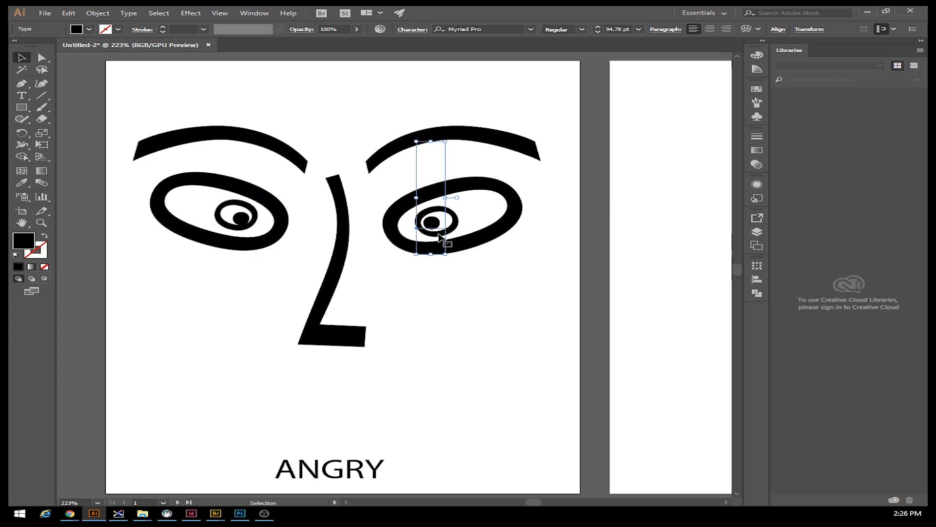
pyautogui.moveTo(440, 236); pyautogui.dragTo(441, 239)
pyautogui.press('Left')
pyautogui.press('Up')
pyautogui.press('Left')
pyautogui.press('Up')
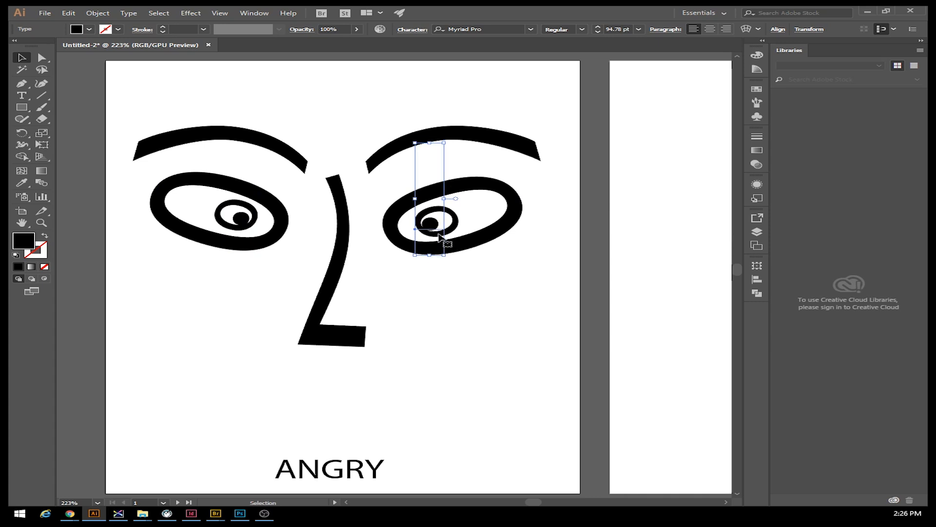
pyautogui.press('Down')
pyautogui.click(404, 320)
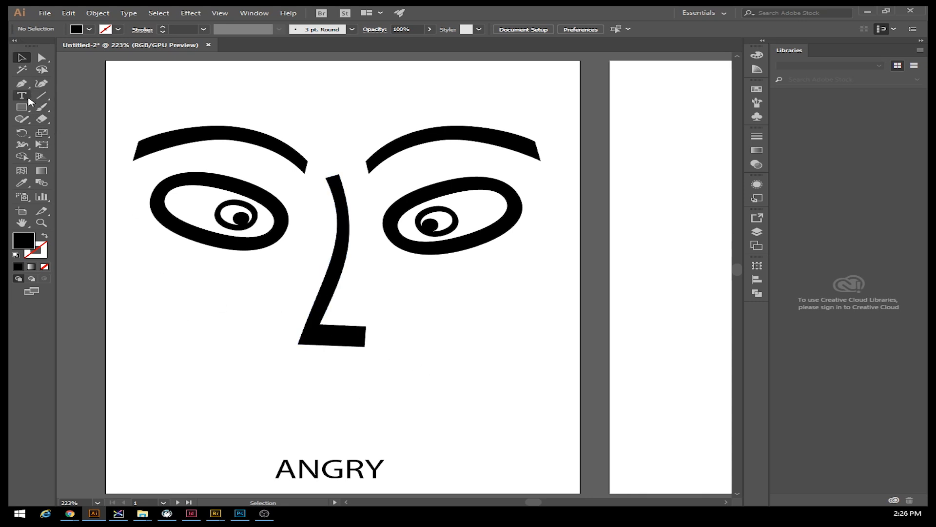
# Add the text "WWWWWW" in 12 pt Myriad Pro to the right of the nose's base.
pyautogui.click(23, 96)
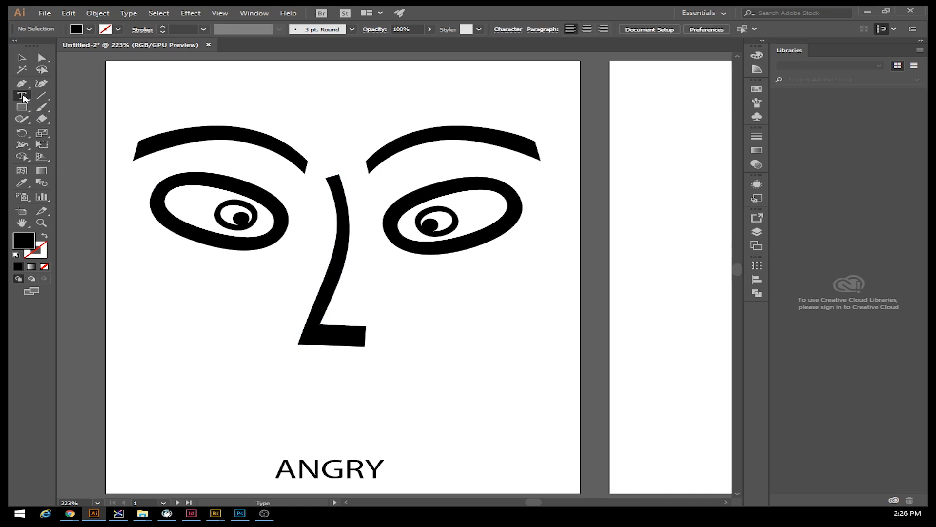
pyautogui.click(434, 342)
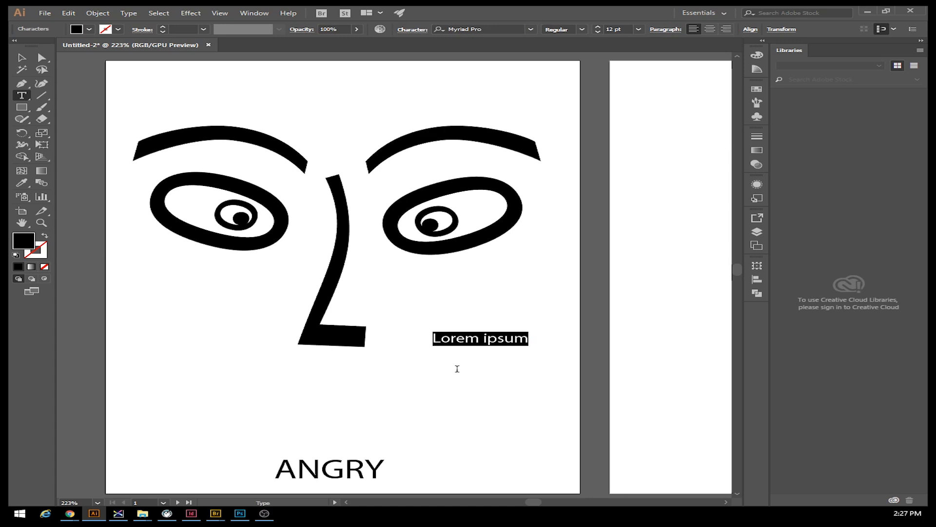
pyautogui.write('W')
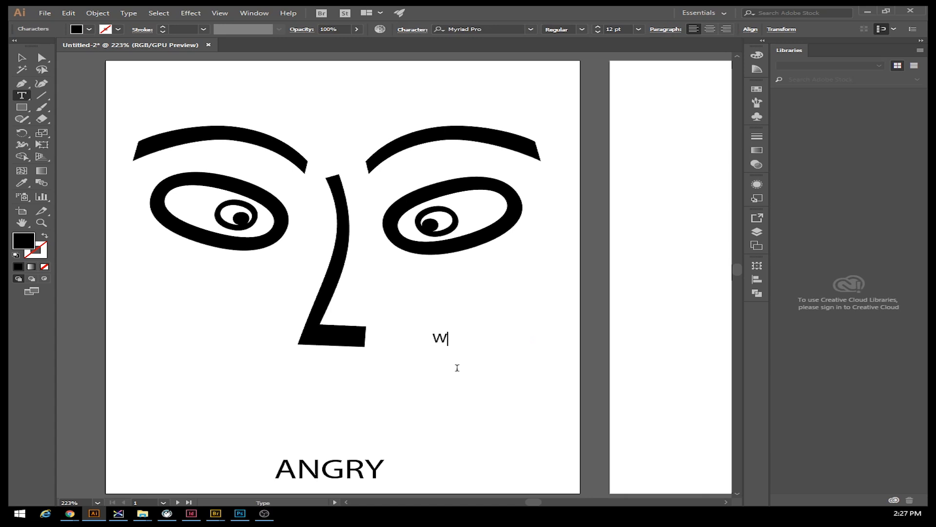
pyautogui.write('WWWW')
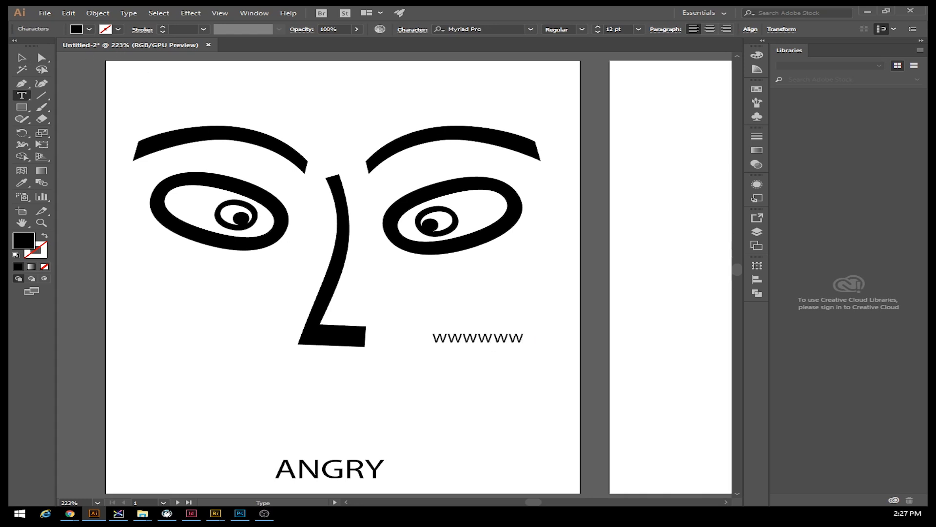
# Enlarge the row of W's to about 35 pt and centre it below the nose as a mouth.
pyautogui.click(27, 59)
pyautogui.moveTo(469, 342); pyautogui.dragTo(320, 405)
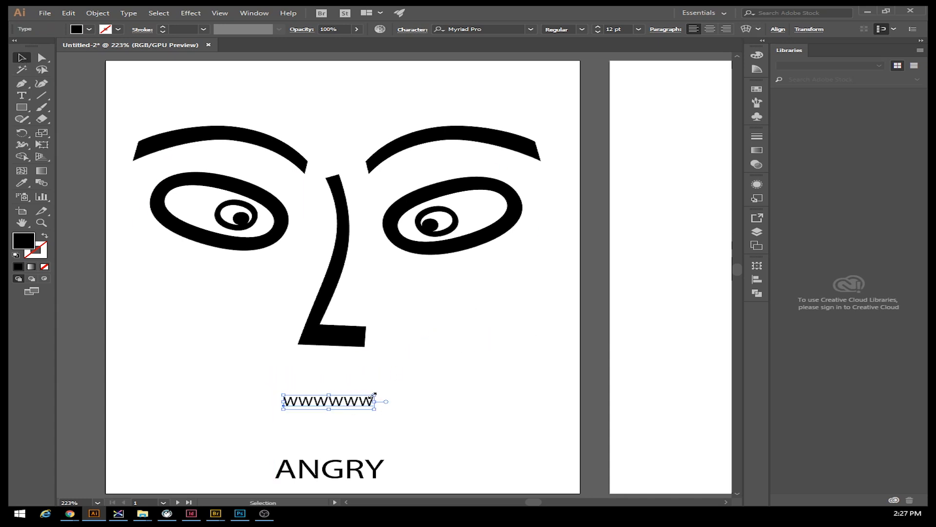
pyautogui.moveTo(374, 395); pyautogui.dragTo(549, 349)
pyautogui.moveTo(427, 394); pyautogui.dragTo(341, 391)
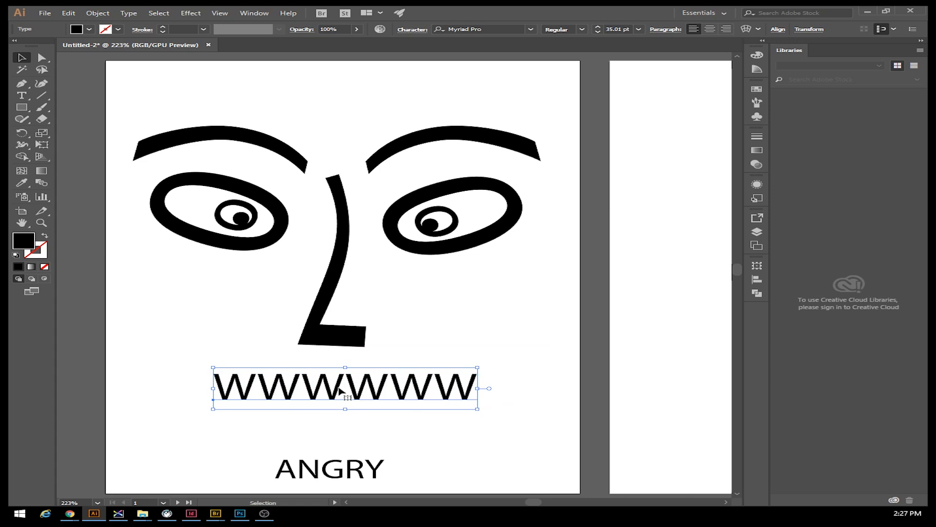
# Tighten the tracking of all the W's until they join into one continuous zigzag of teeth.
pyautogui.doubleClick(271, 385)
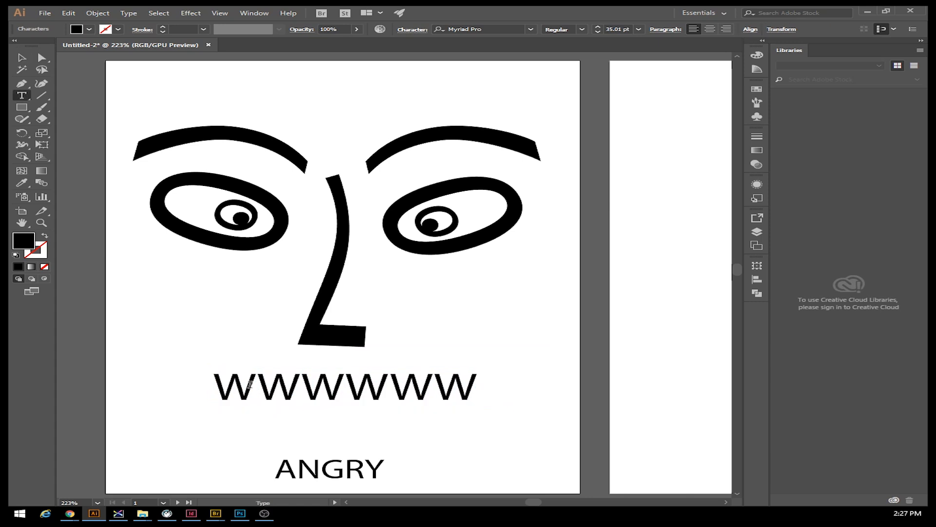
pyautogui.moveTo(214, 382); pyautogui.dragTo(523, 404)
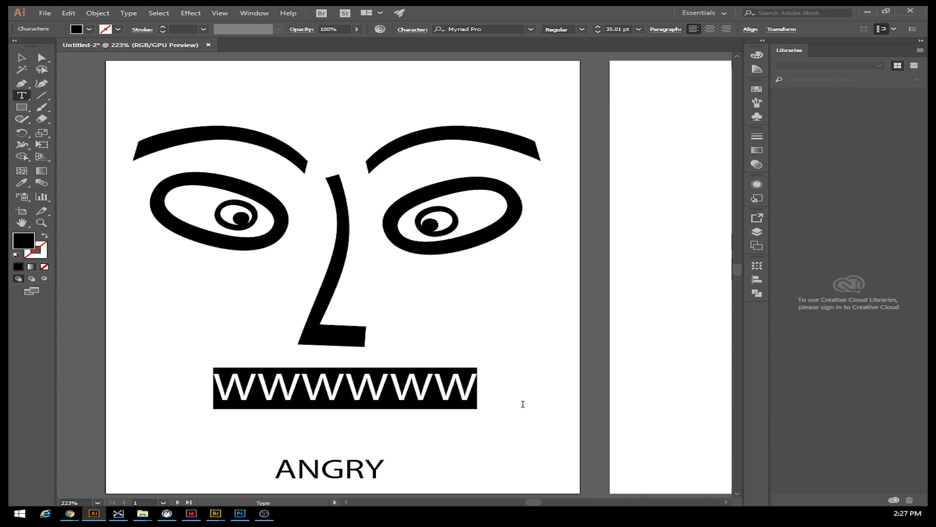
pyautogui.hotkey('alt', 'Left')
pyautogui.hotkey('alt', 'Left')
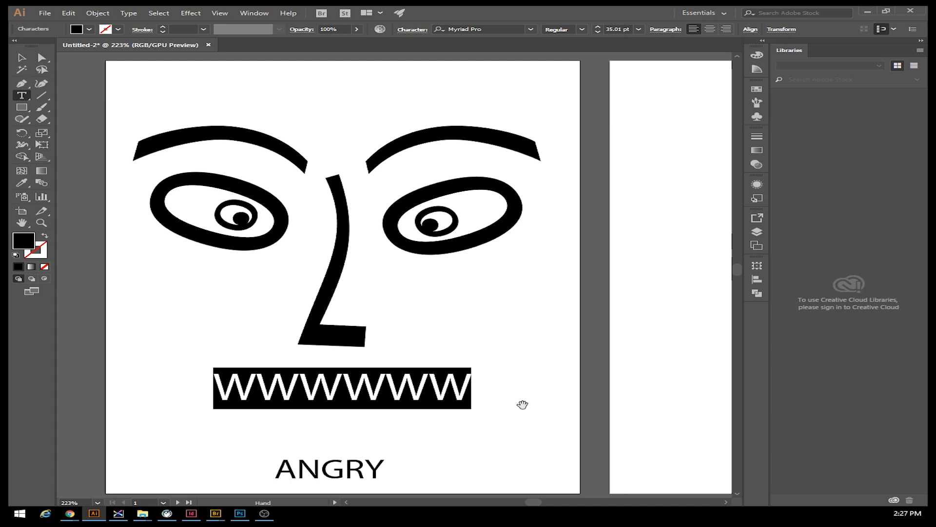
pyautogui.hotkey('alt', 'Right')
pyautogui.hotkey('alt', 'Right')
pyautogui.hotkey('alt', 'Right')
pyautogui.hotkey('alt', 'Right')
pyautogui.hotkey('alt', 'Right')
pyautogui.hotkey('alt', 'Right')
pyautogui.hotkey('alt', 'Right')
pyautogui.hotkey('alt', 'Right')
pyautogui.hotkey('alt', 'Right')
pyautogui.hotkey('alt', 'Right')
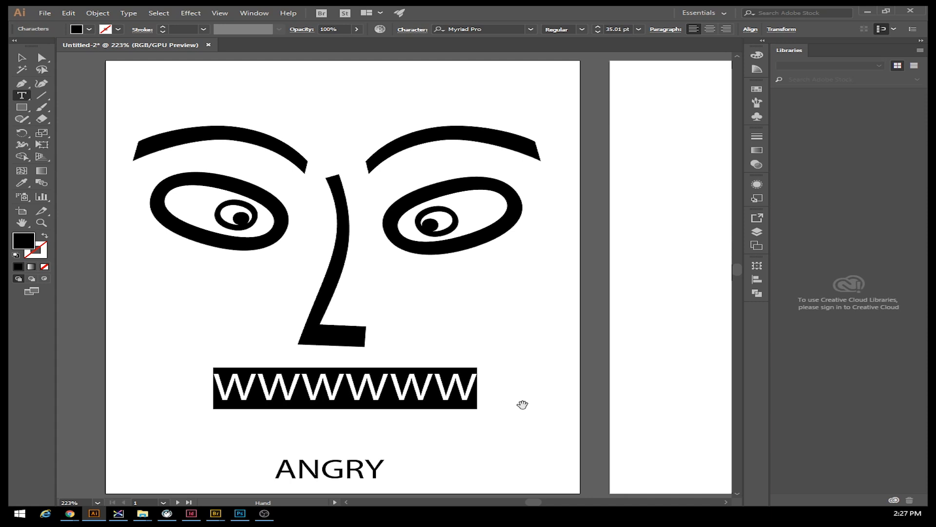
pyautogui.hotkey('alt', 'Left')
pyautogui.hotkey('alt', 'Left')
pyautogui.hotkey('alt', 'Left')
pyautogui.hotkey('alt', 'Left')
pyautogui.hotkey('alt', 'Left')
pyautogui.hotkey('alt', 'Left')
pyautogui.hotkey('alt', 'Left')
pyautogui.hotkey('alt', 'Left')
pyautogui.hotkey('alt', 'Left')
pyautogui.hotkey('alt', 'Left')
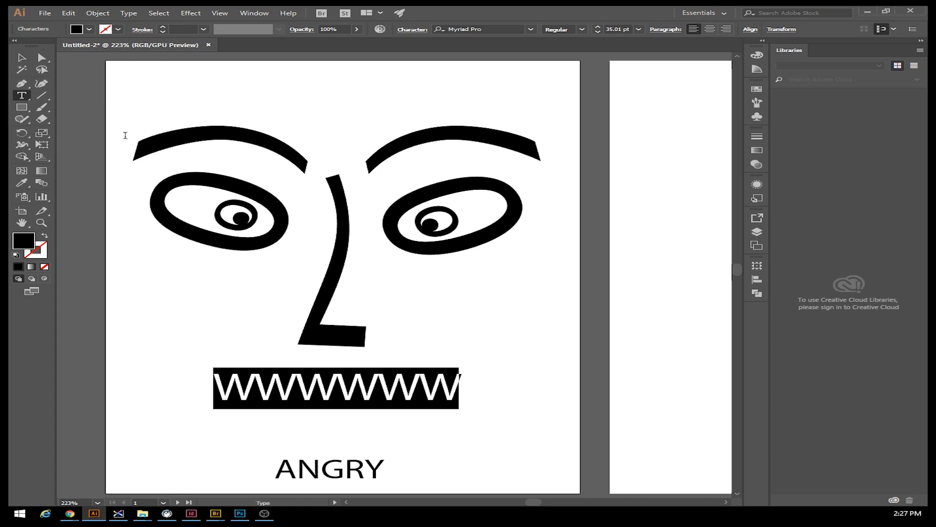
pyautogui.click(21, 57)
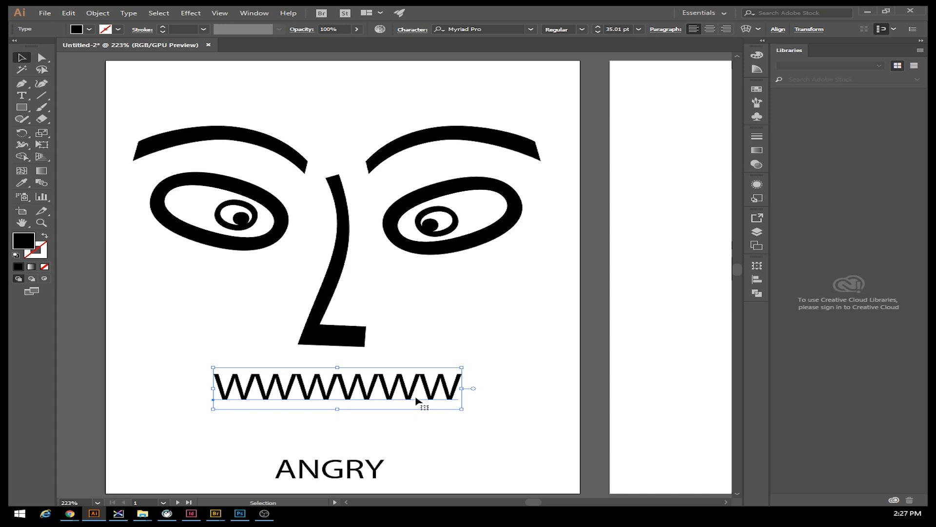
# Enlarge the row of W's to about 45 pt and recentre it below the nose.
pyautogui.moveTo(345, 388)
pyautogui.mouseDown()
pyautogui.moveTo(322, 387)
pyautogui.moveTo(341, 388)
pyautogui.mouseUp()
pyautogui.moveTo(458, 365); pyautogui.dragTo(546, 322)
pyautogui.moveTo(405, 389); pyautogui.dragTo(364, 404)
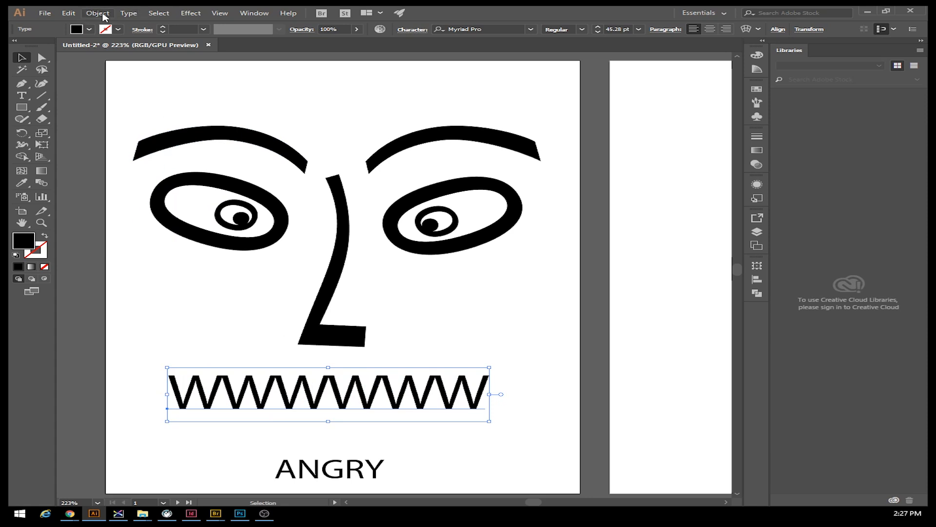
# Expand the W mouth text into editable vector shapes.
pyautogui.click(104, 14)
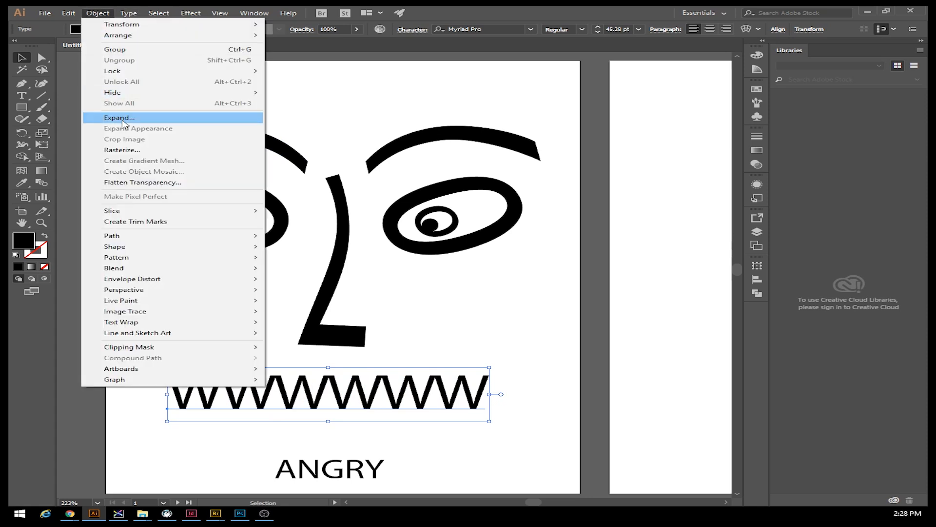
pyautogui.click(119, 118)
pyautogui.click(597, 214)
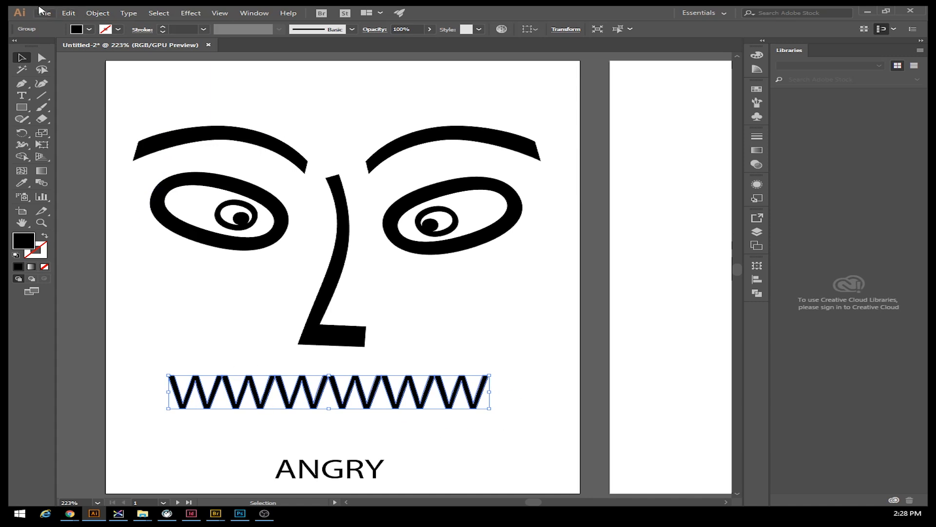
# Try to stretch the last W's outer stroke up and to the right by moving its end anchor points.
pyautogui.click(42, 60)
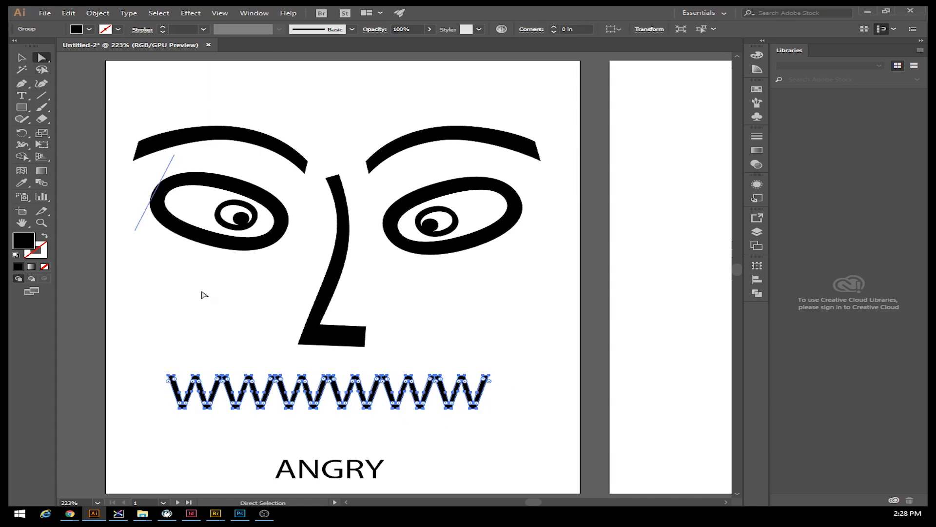
pyautogui.click(411, 369)
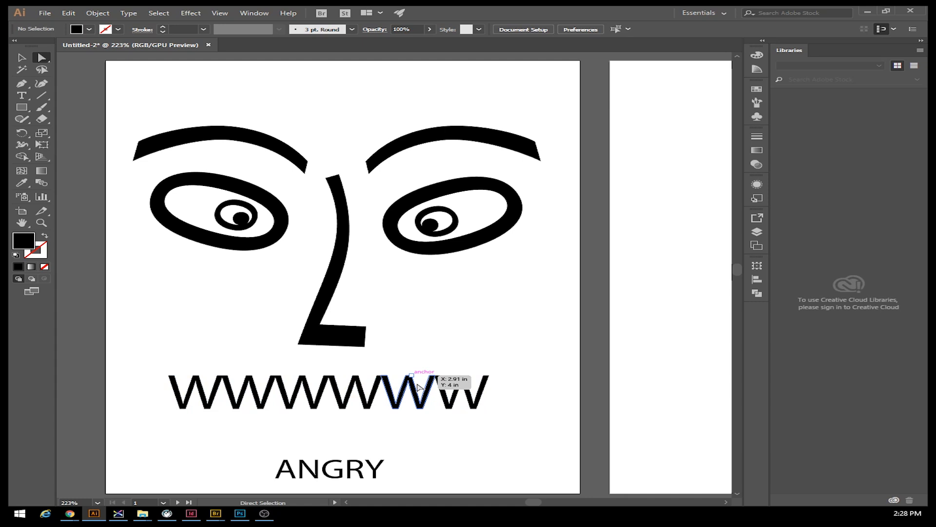
pyautogui.click(486, 382)
pyautogui.moveTo(492, 378); pyautogui.dragTo(510, 374)
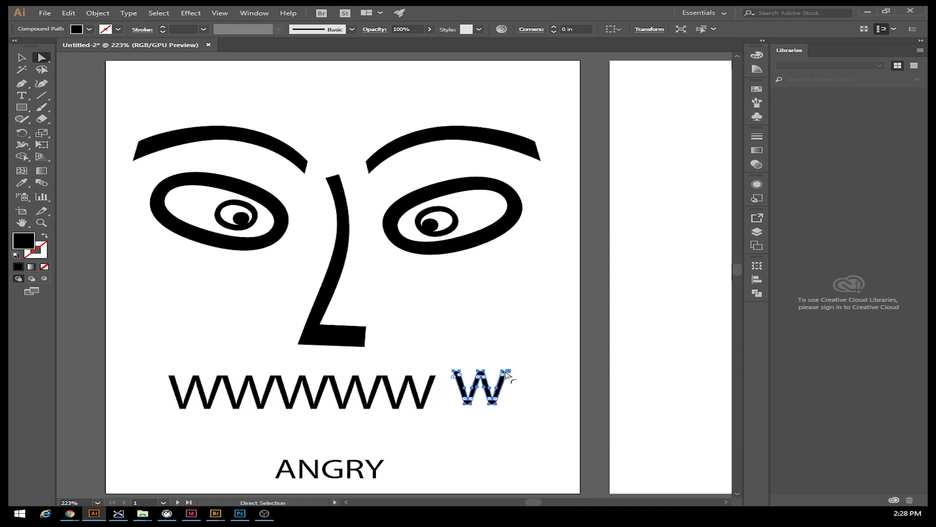
pyautogui.hotkey('ctrl', 'z')
pyautogui.moveTo(489, 375); pyautogui.dragTo(526, 346)
pyautogui.moveTo(486, 376); pyautogui.dragTo(519, 347)
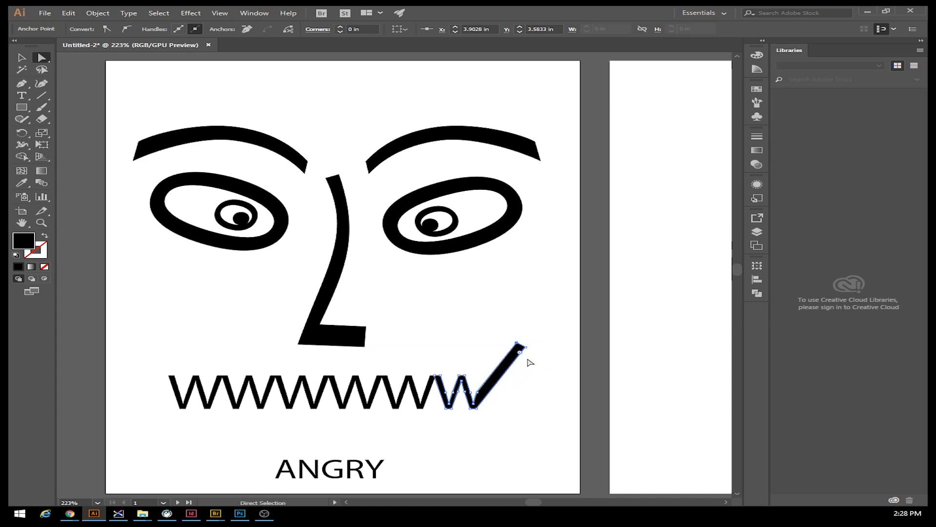
pyautogui.click(483, 396)
pyautogui.moveTo(518, 345); pyautogui.dragTo(503, 348)
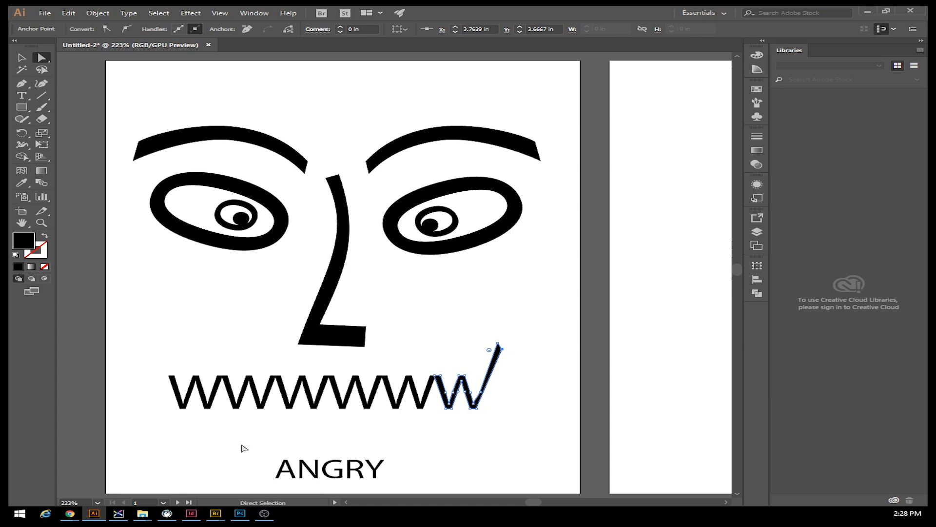
# Try to stretch the first W's outer stroke down and to the left by moving its anchor points.
pyautogui.click(174, 379)
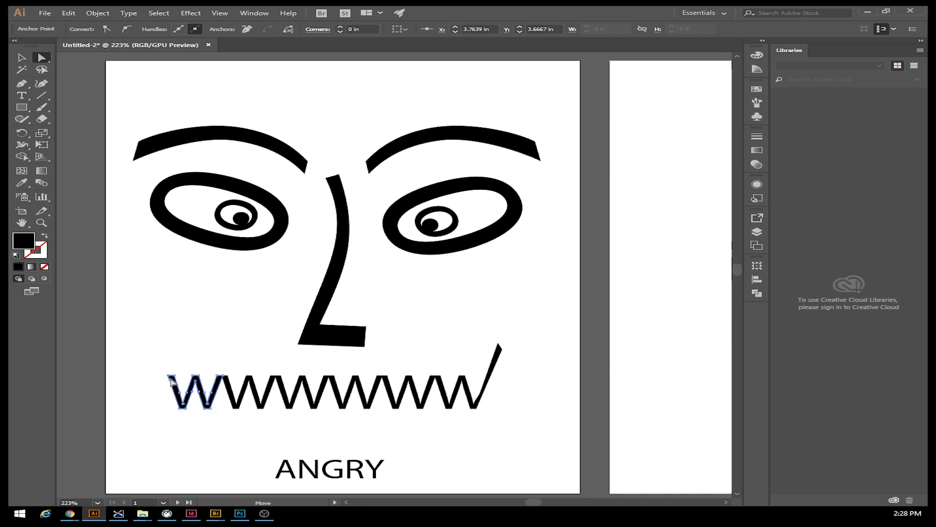
pyautogui.click(171, 379)
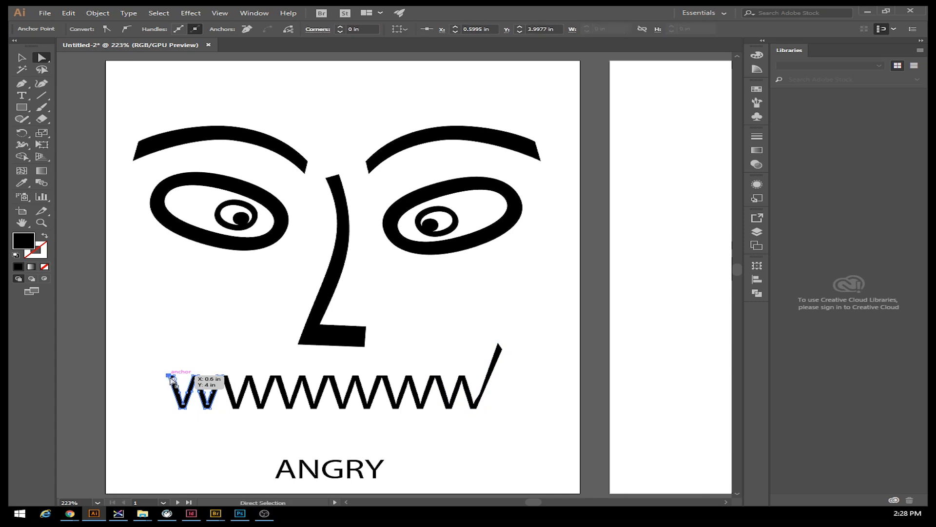
pyautogui.moveTo(171, 379); pyautogui.dragTo(144, 464)
pyautogui.moveTo(166, 381); pyautogui.dragTo(143, 459)
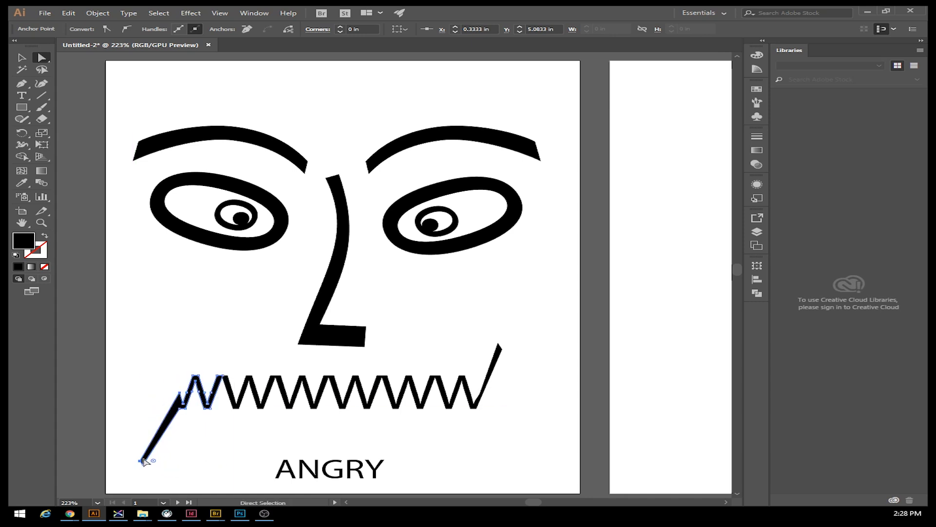
pyautogui.moveTo(179, 393); pyautogui.dragTo(180, 403)
pyautogui.click(219, 450)
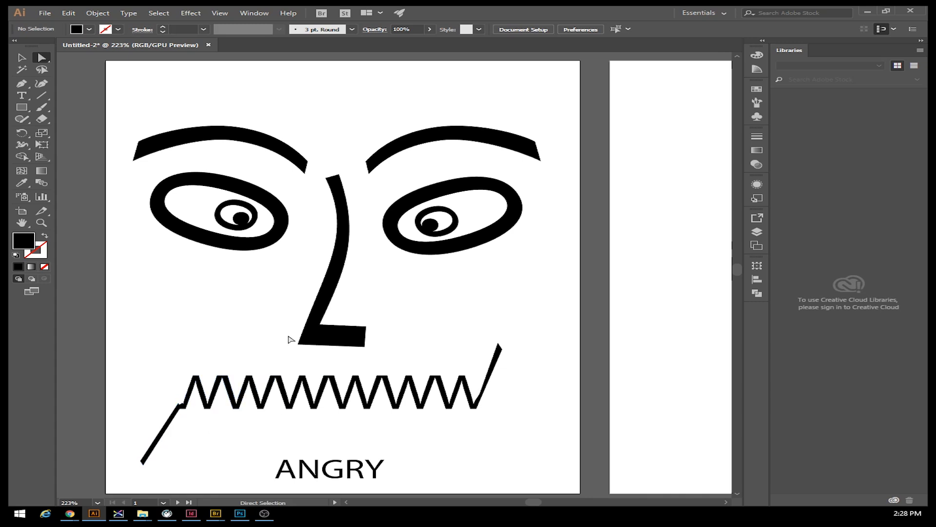
# Undo the anchor point edits on the first and last W's of the mouth.
pyautogui.click(268, 385)
pyautogui.hotkey('ctrl', 'z')
pyautogui.hotkey('ctrl', 'z')
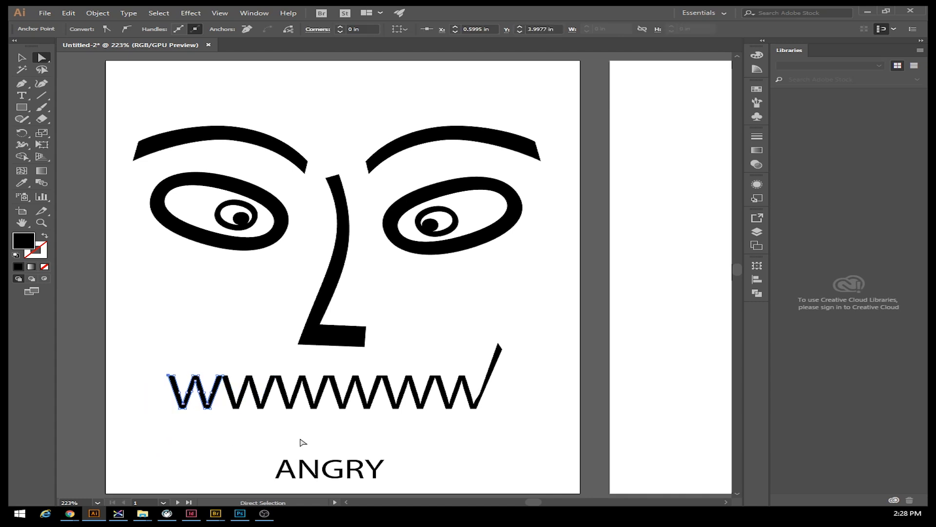
pyautogui.click(303, 442)
pyautogui.hotkey('ctrl', 'z')
pyautogui.hotkey('ctrl', 'z')
pyautogui.hotkey('ctrl', 'z')
pyautogui.hotkey('ctrl', 'z')
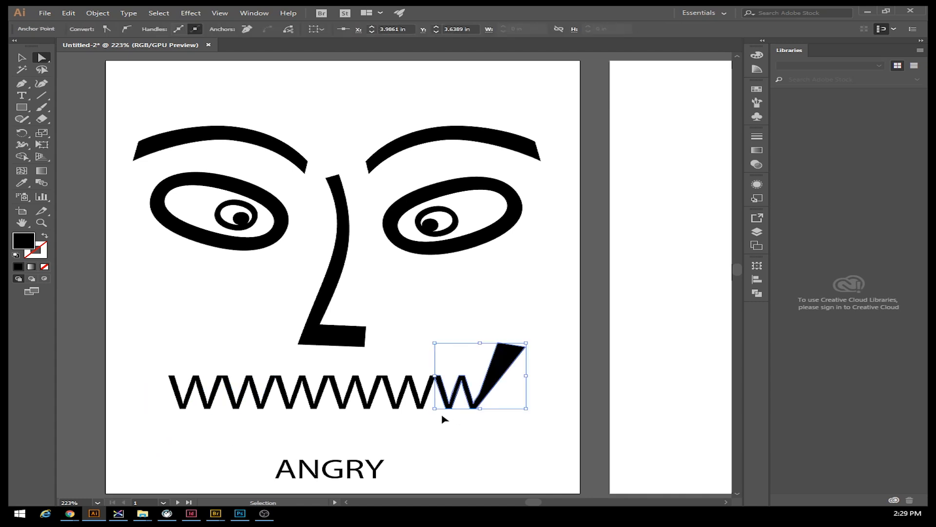
pyautogui.click(465, 437)
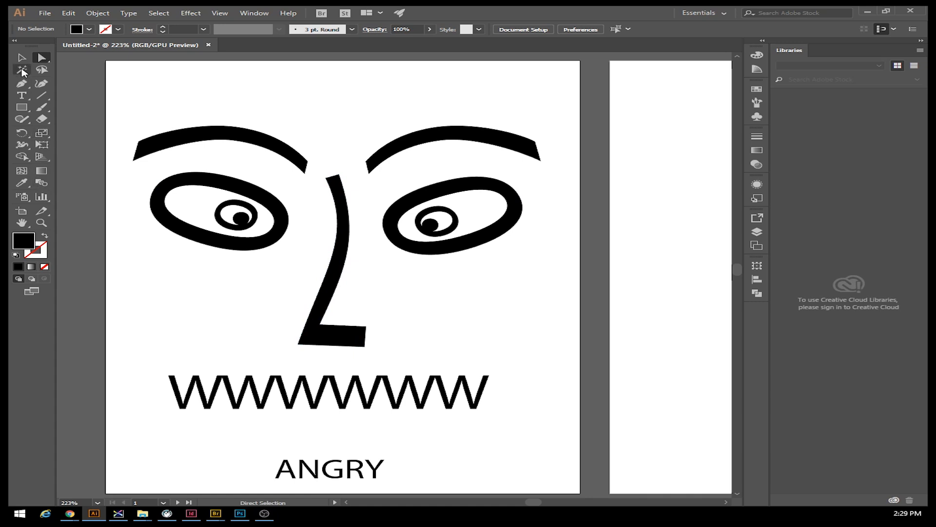
# Add the text "//////////" in 12 pt Myriad Pro to the right of the nose.
pyautogui.click(21, 94)
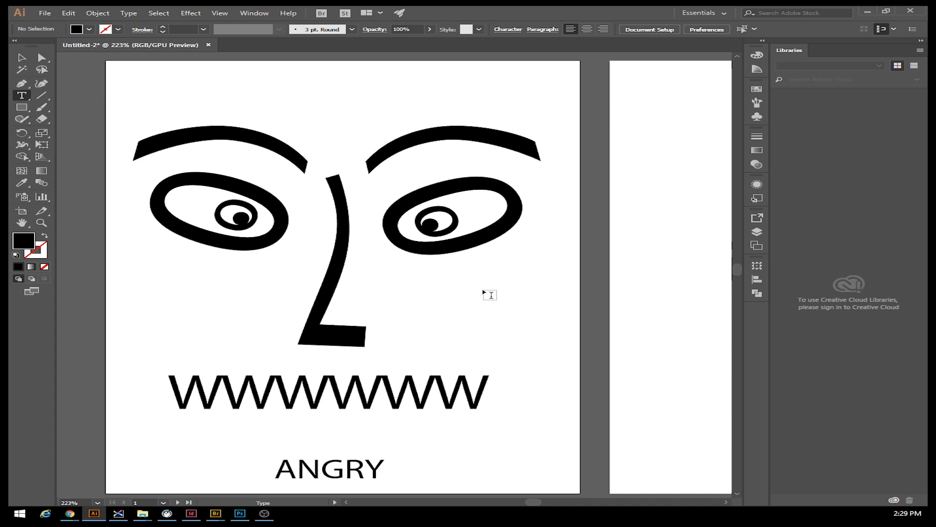
pyautogui.click(451, 311)
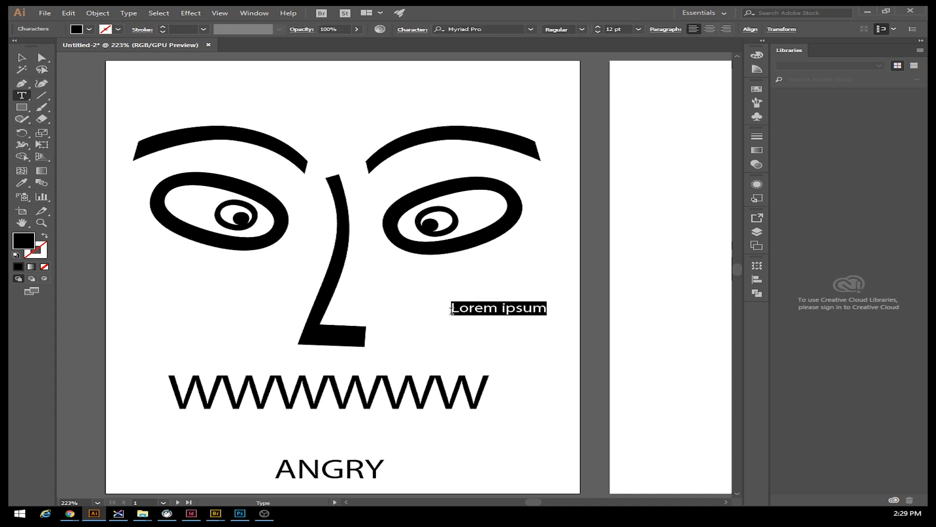
pyautogui.press('BackSpace')
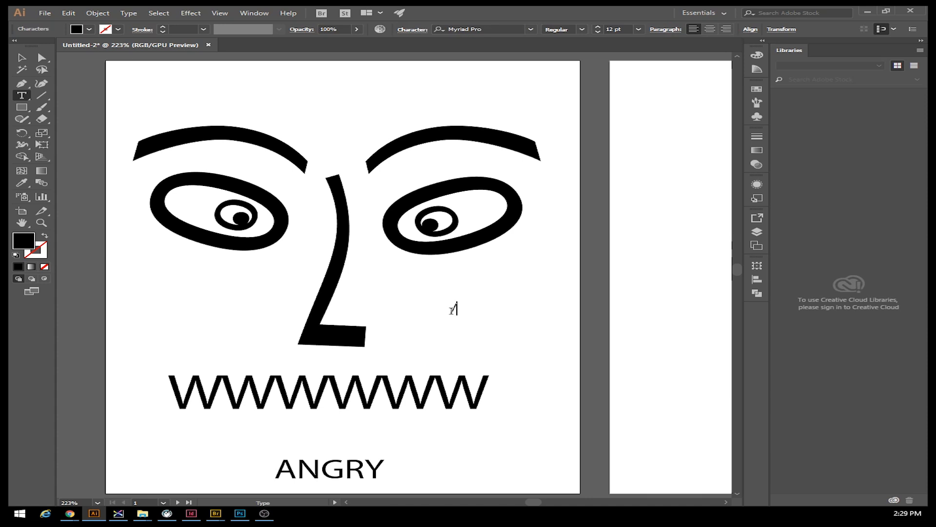
pyautogui.write('//////////')
pyautogui.click(22, 58)
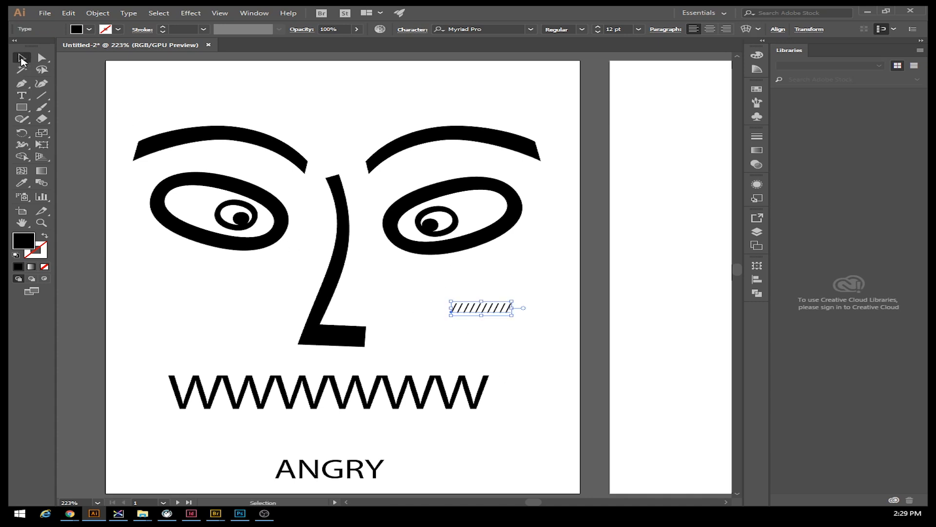
# Enlarge the row of slashes to about 71 pt and place it above the eyebrows as hair.
pyautogui.moveTo(484, 308); pyautogui.dragTo(545, 160)
pyautogui.moveTo(412, 128); pyautogui.dragTo(398, 101)
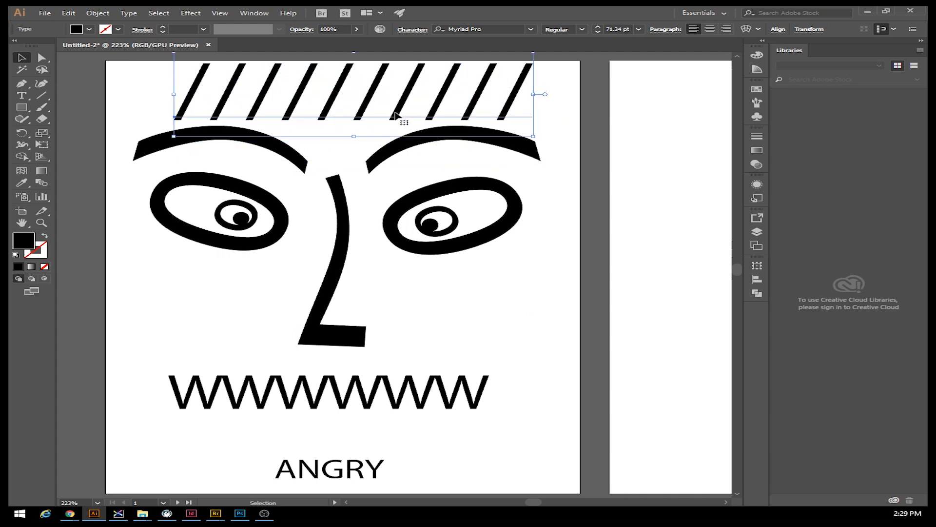
pyautogui.click(394, 306)
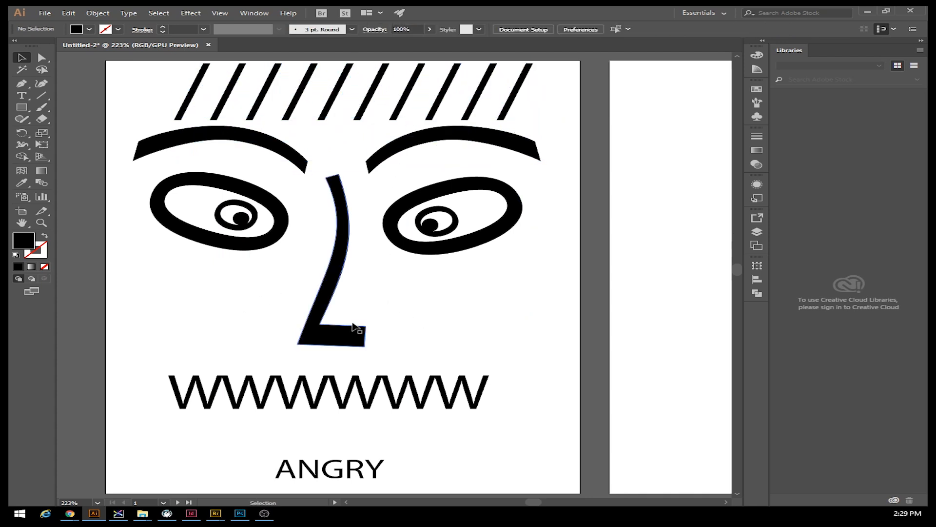
# Move the hair, eyebrows, eyes and nose together down and slightly to the right.
pyautogui.moveTo(116, 134); pyautogui.dragTo(569, 343)
pyautogui.moveTo(395, 239); pyautogui.dragTo(400, 263)
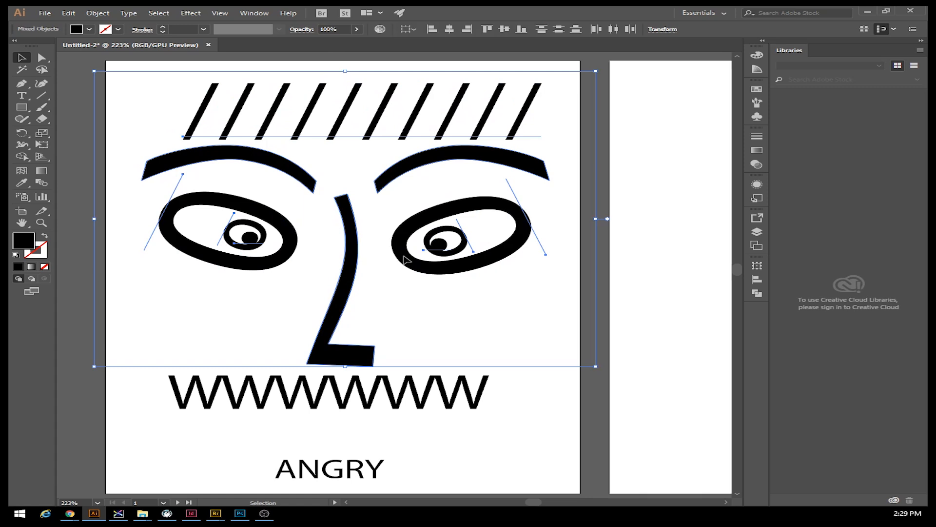
pyautogui.press('Left')
pyautogui.press('Left')
pyautogui.press('Left')
# Move the W mouth slightly down and right to centre it under the nose, and reduce its height for flatter teeth.
pyautogui.click(396, 404)
pyautogui.moveTo(396, 405); pyautogui.dragTo(409, 409)
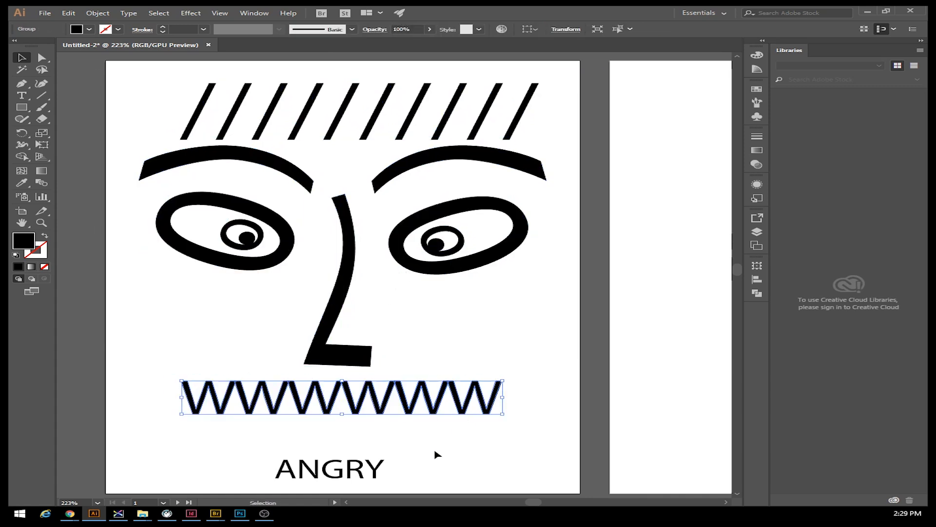
pyautogui.moveTo(344, 380); pyautogui.dragTo(342, 403)
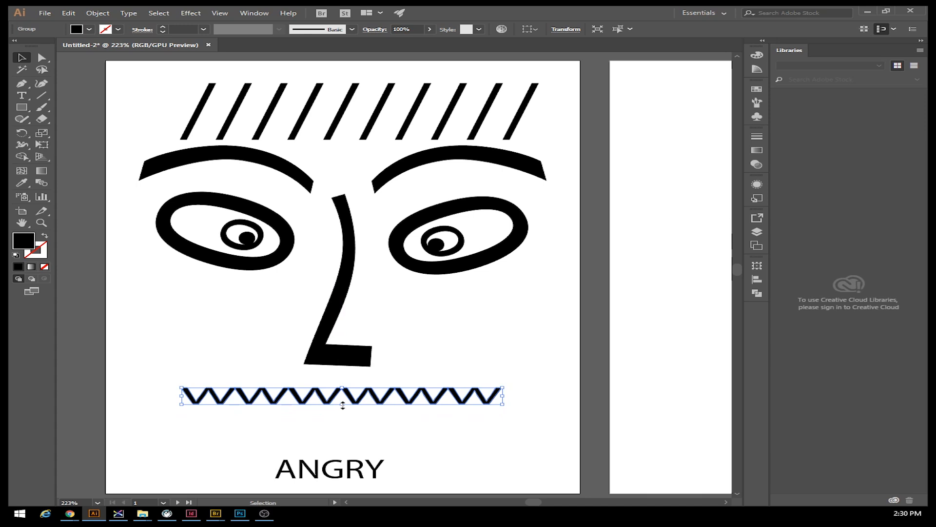
pyautogui.click(385, 449)
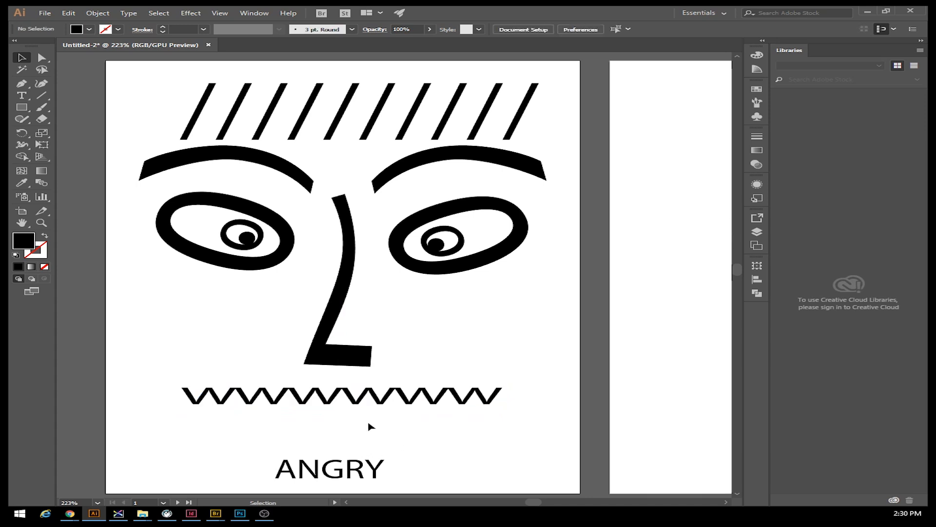
pyautogui.click(344, 393)
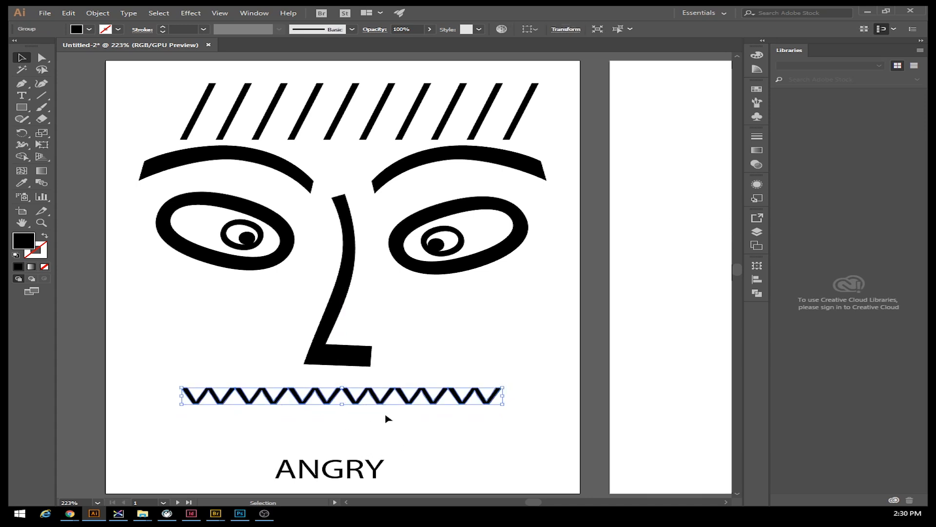
pyautogui.moveTo(341, 404); pyautogui.dragTo(341, 412)
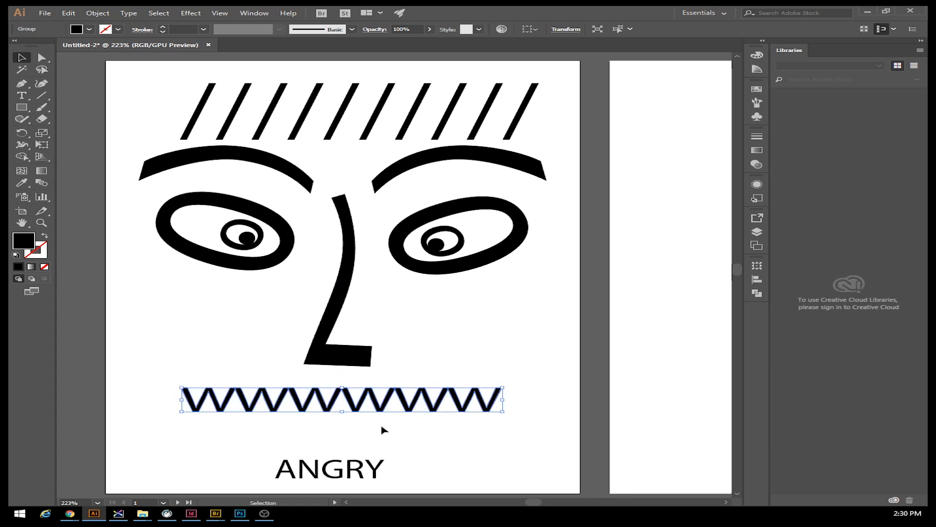
pyautogui.click(394, 436)
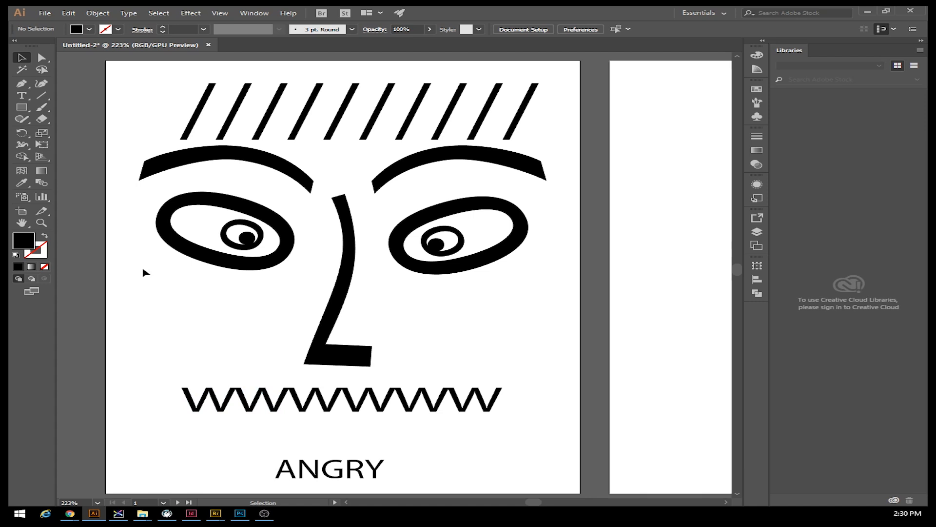
# Add a capital "I" in 12 pt Myriad Pro to the left of the nose's base.
pyautogui.click(48, 98)
pyautogui.click(22, 95)
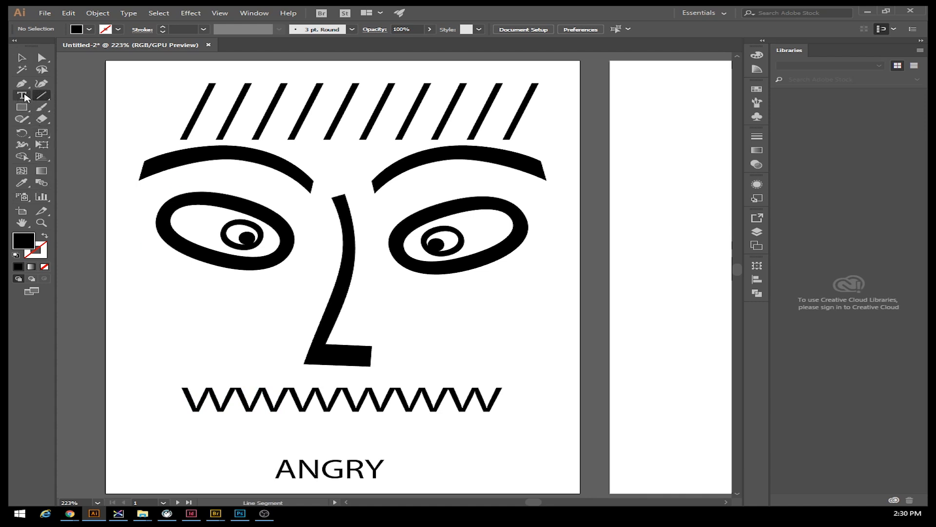
pyautogui.click(185, 361)
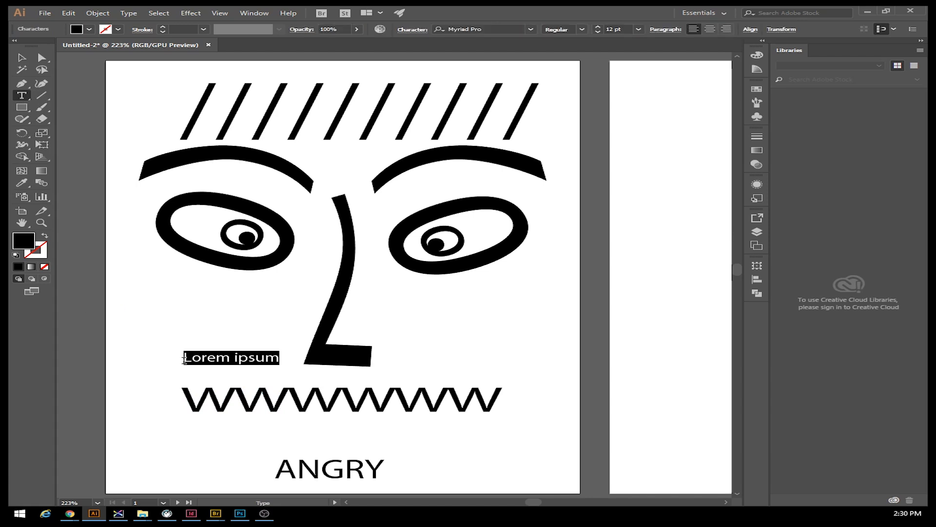
pyautogui.press('BackSpace')
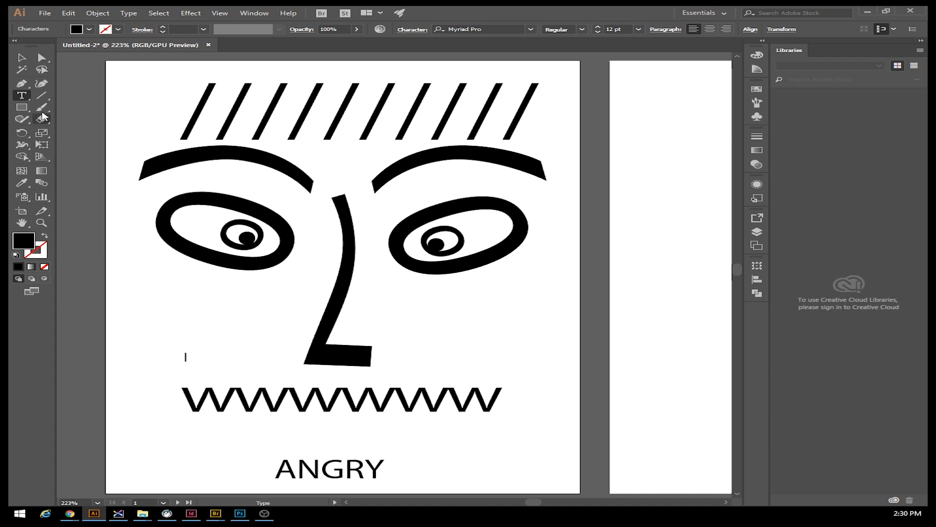
pyautogui.click(22, 58)
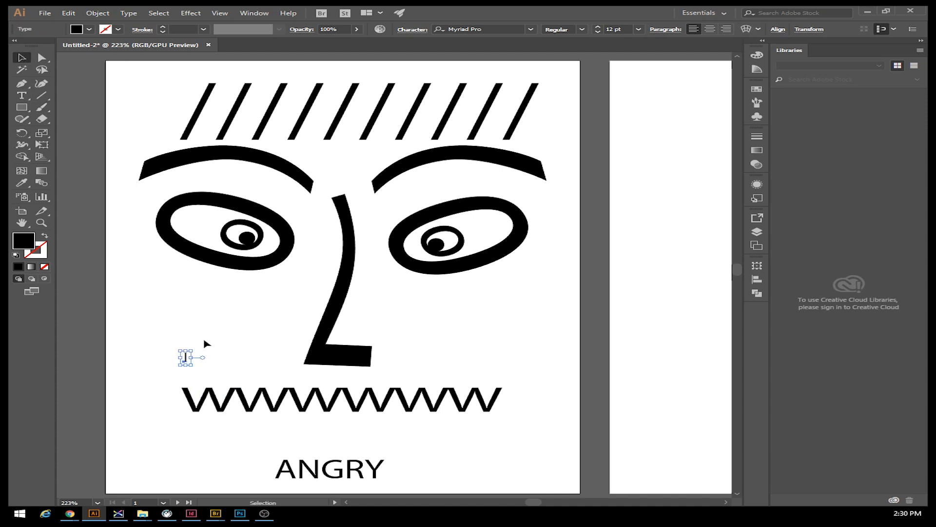
# Turn the "I" into a thin horizontal line about as wide as the mouth and place it along the top edge of the W's.
pyautogui.moveTo(193, 345); pyautogui.dragTo(487, 488)
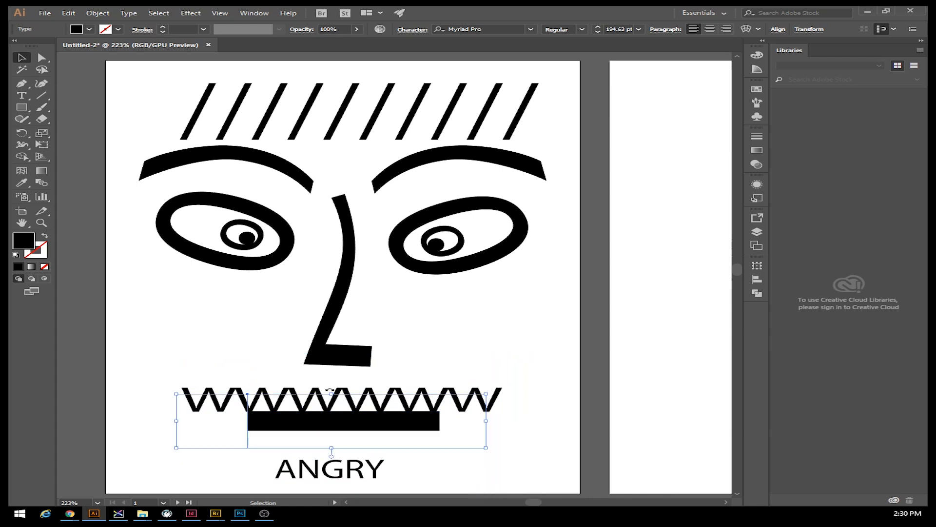
pyautogui.moveTo(331, 392); pyautogui.dragTo(336, 443)
pyautogui.moveTo(487, 447); pyautogui.dragTo(580, 447)
pyautogui.moveTo(177, 445); pyautogui.dragTo(97, 443)
pyautogui.moveTo(410, 445); pyautogui.dragTo(410, 416)
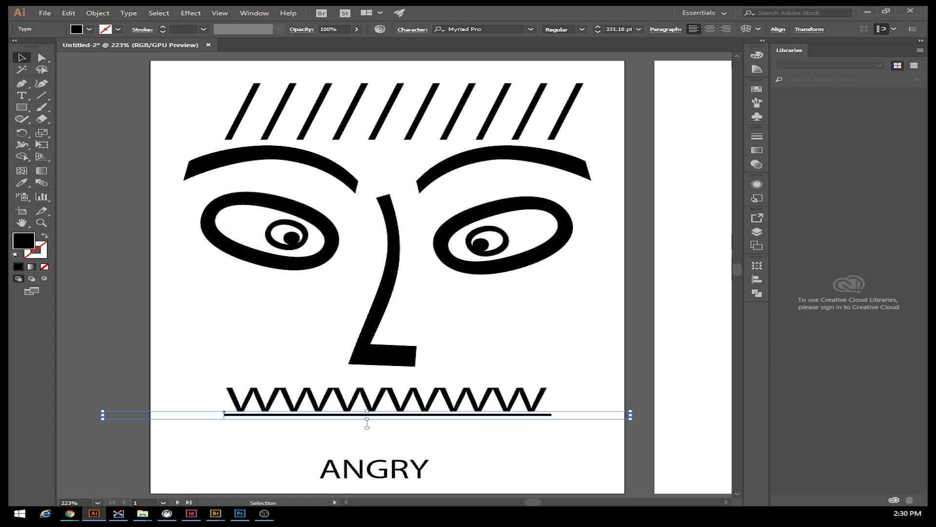
pyautogui.hotkey('ctrl', 'd')
pyautogui.click(290, 331)
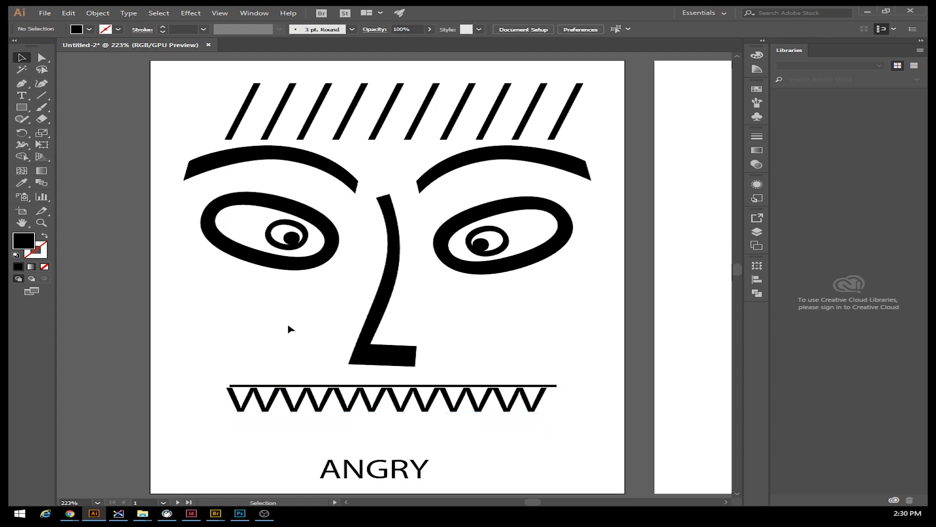
# Copy the lip line along the bottom edge of the W's and shift the upper line slightly to the left and up.
pyautogui.moveTo(364, 386)
pyautogui.mouseDown()
pyautogui.moveTo(352, 402)
pyautogui.moveTo(359, 416)
pyautogui.moveTo(359, 384)
pyautogui.mouseUp()
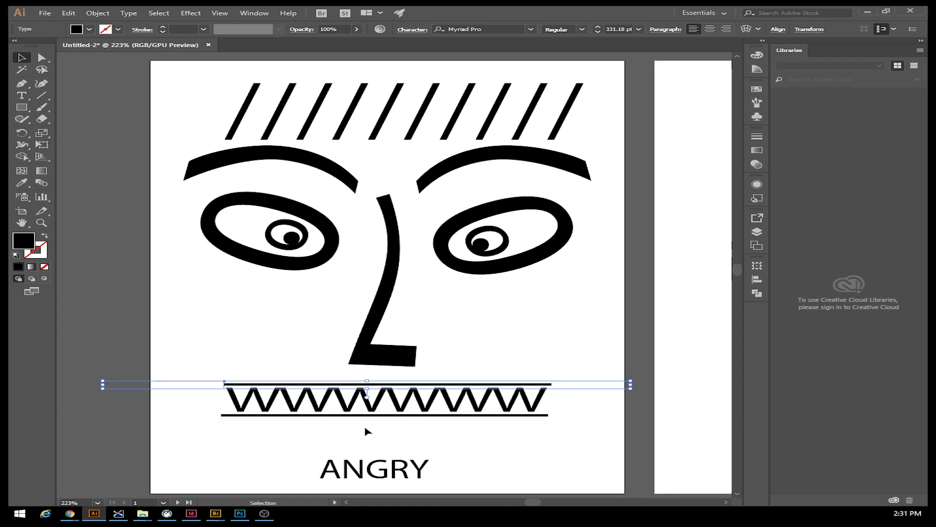
pyautogui.click(484, 444)
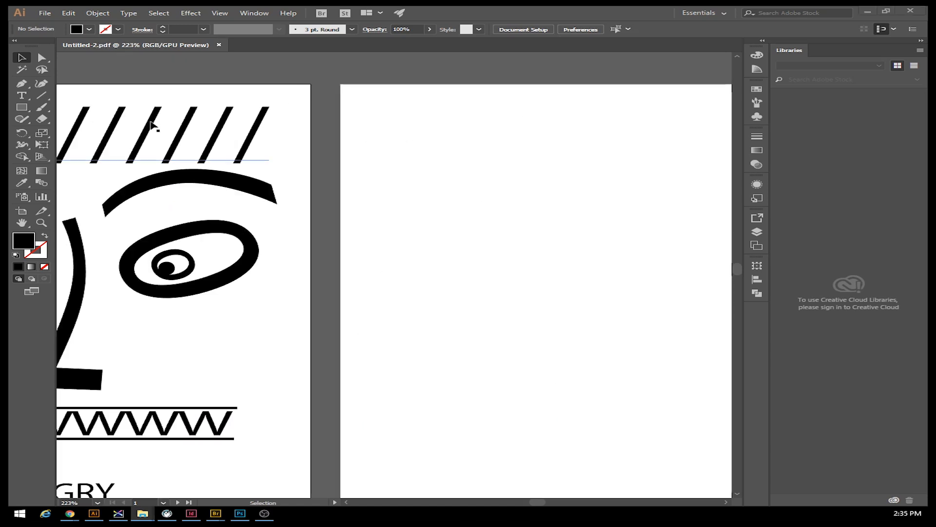
# Save the document with all artboards as an Adobe PDF named Typography Faces, using the Illustrator Default preset.
pyautogui.scroll(-3, 264, 287)
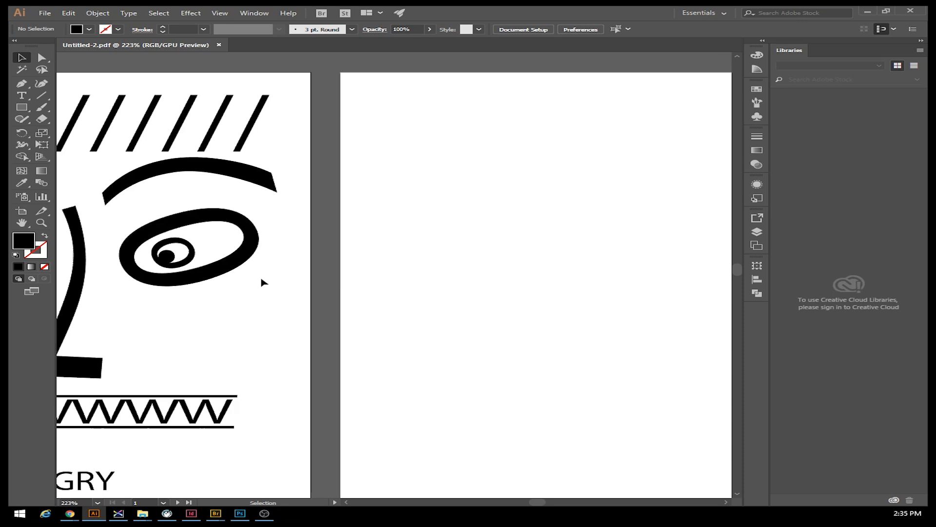
pyautogui.scroll(-3, 263, 275)
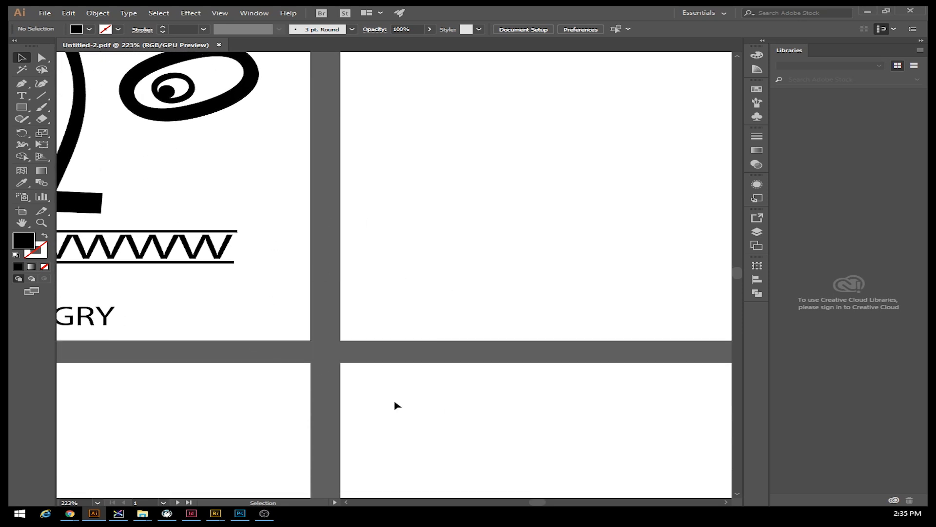
pyautogui.click(42, 14)
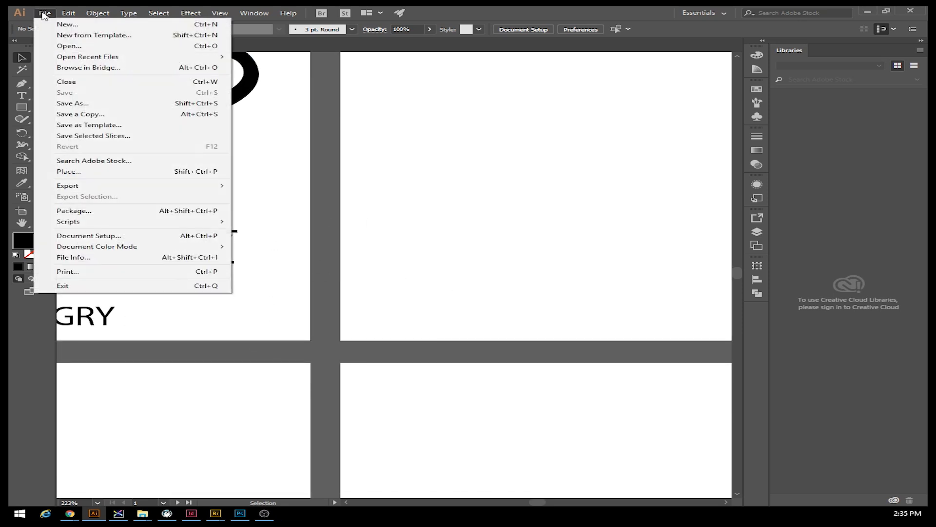
pyautogui.click(70, 104)
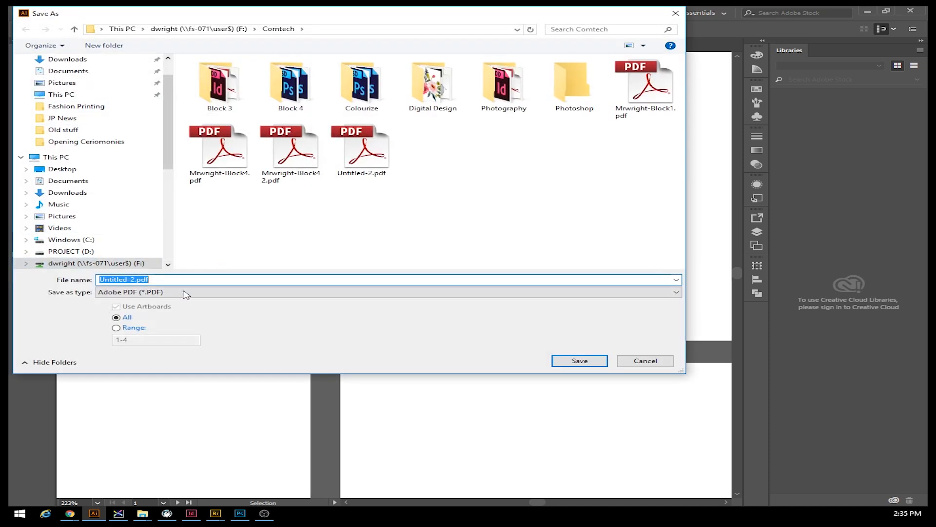
pyautogui.click(148, 291)
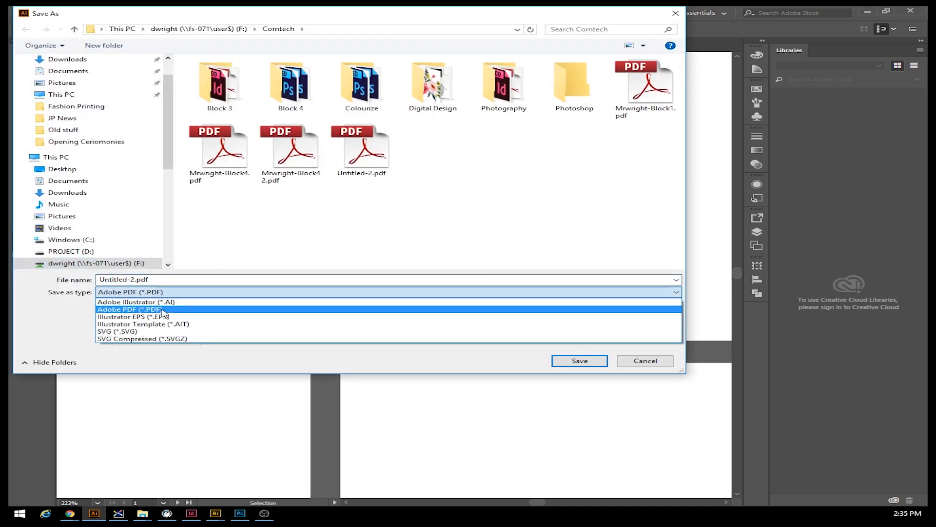
pyautogui.click(157, 310)
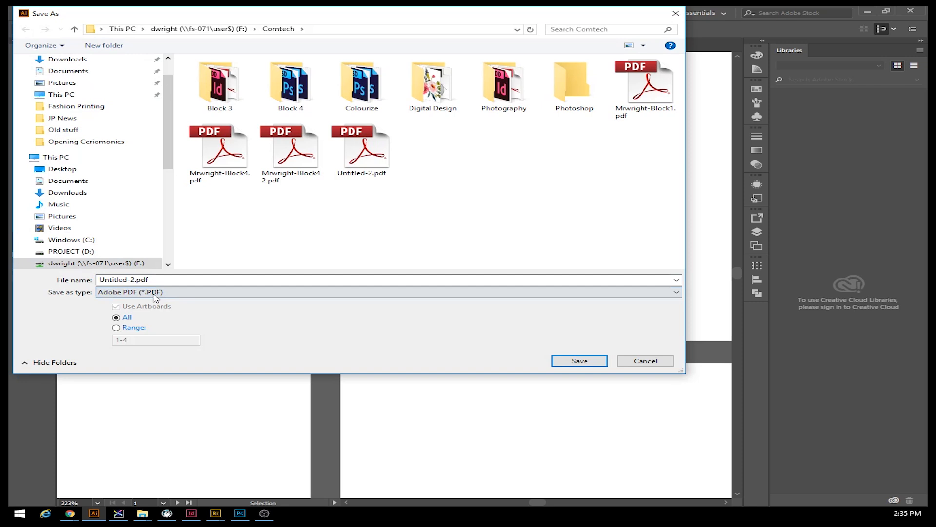
pyautogui.click(157, 280)
pyautogui.write('Typogr')
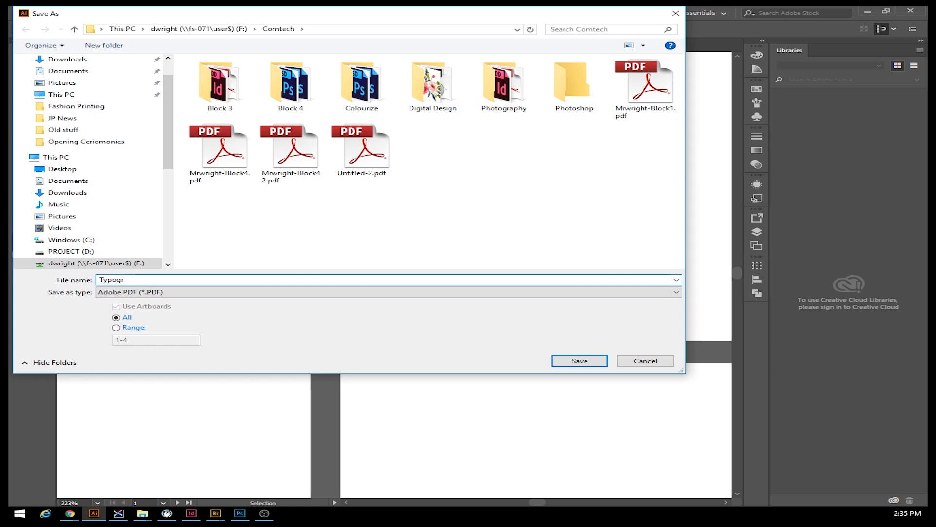
pyautogui.write('aphy Fsces')
pyautogui.press('Return')
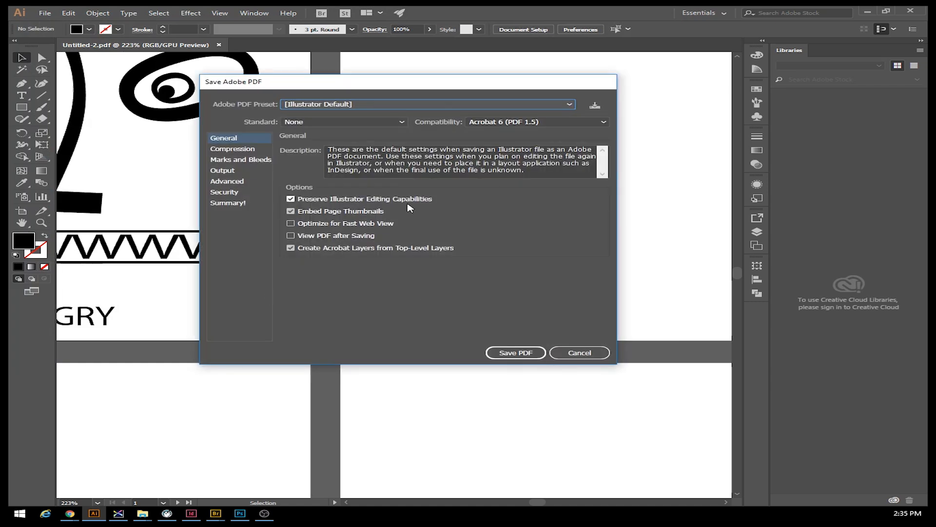
pyautogui.click(508, 355)
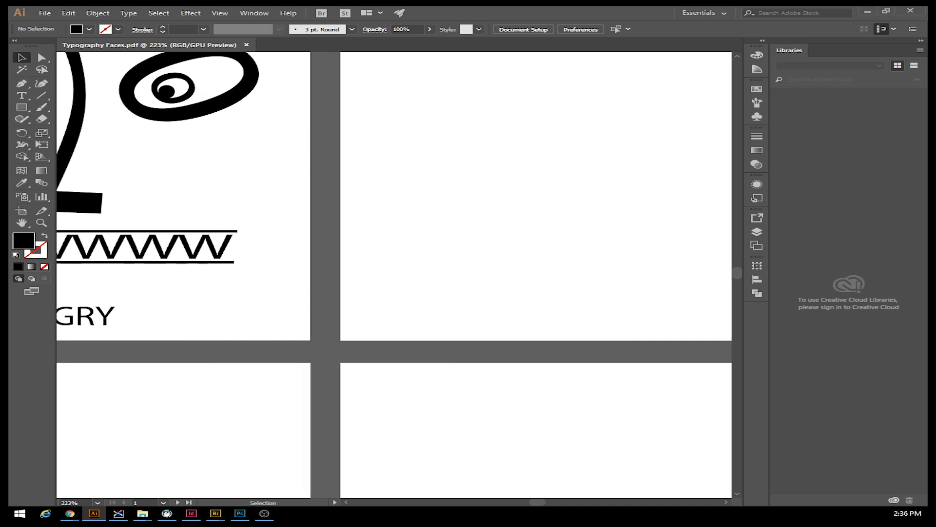
# Switch to File Explorer, look through the Comtech folder for the saved Typography Faces PDF, and close the window.
pyautogui.hotkey('alt', 'Tab')
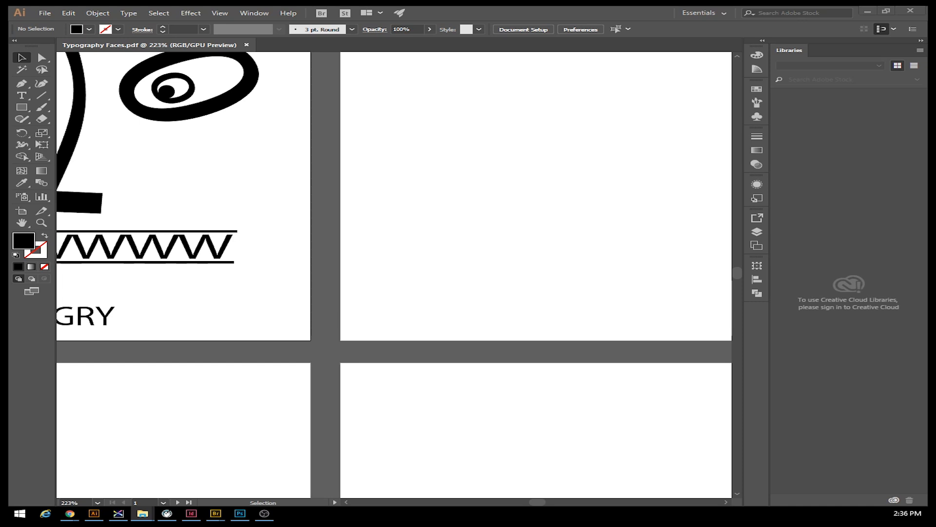
pyautogui.moveTo(9, 117); pyautogui.dragTo(384, 72)
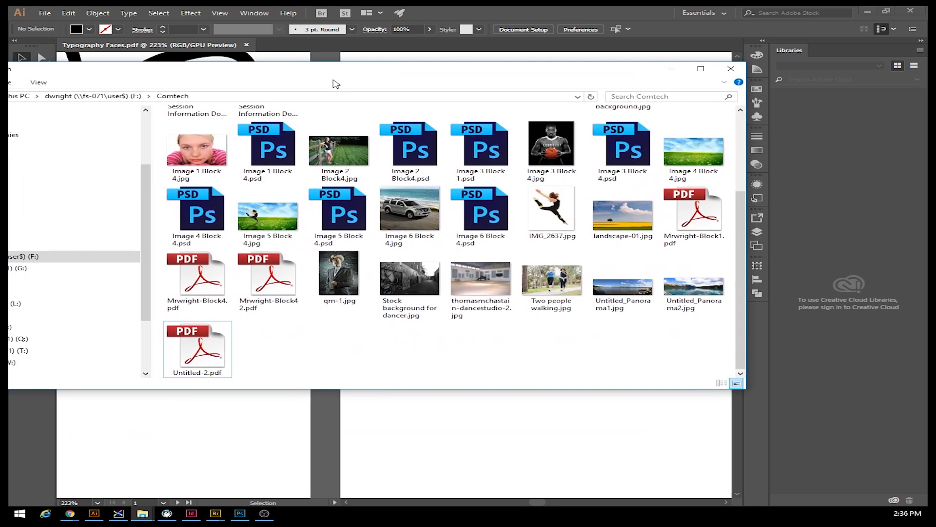
pyautogui.scroll(3, 739, 273)
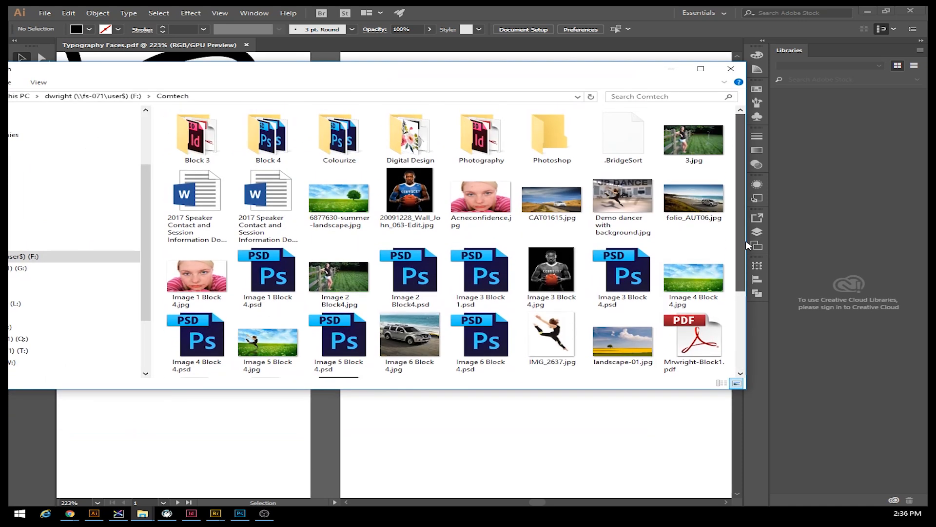
pyautogui.scroll(-3, 747, 242)
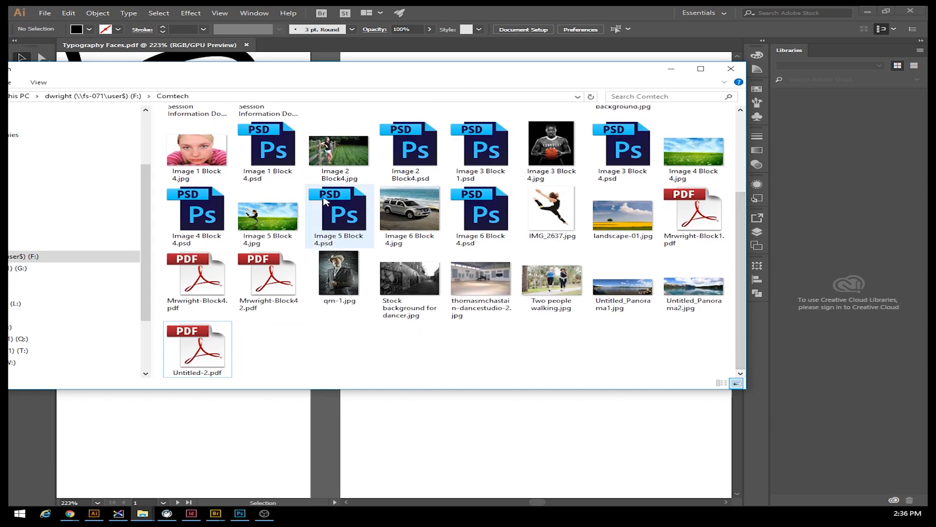
pyautogui.click(731, 69)
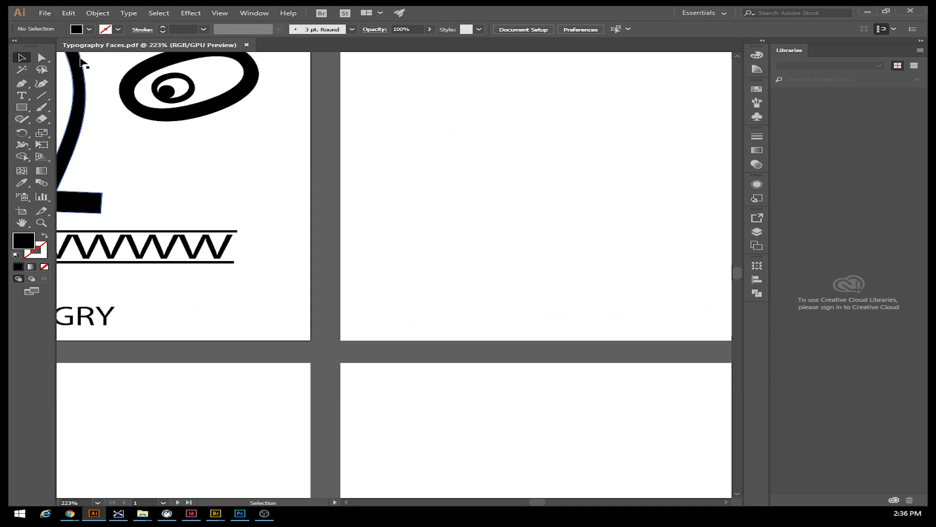
pyautogui.click(45, 13)
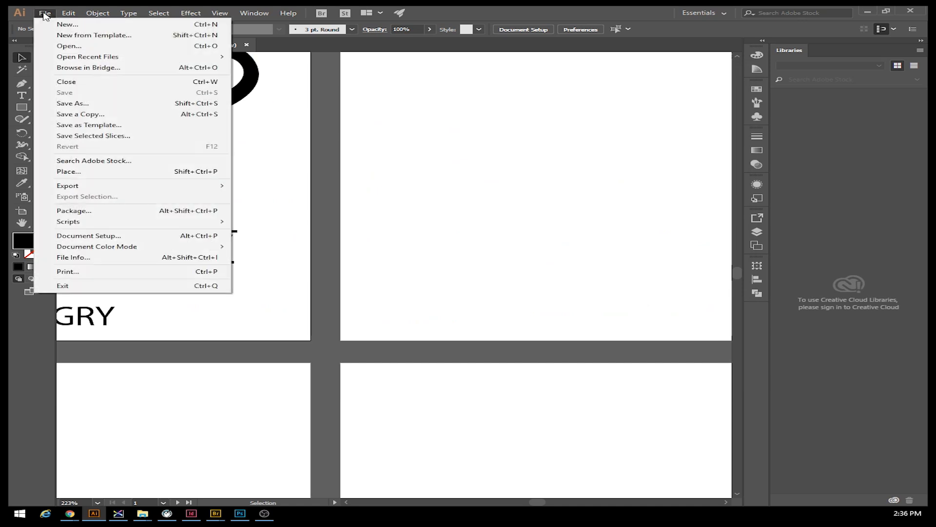
pyautogui.click(68, 102)
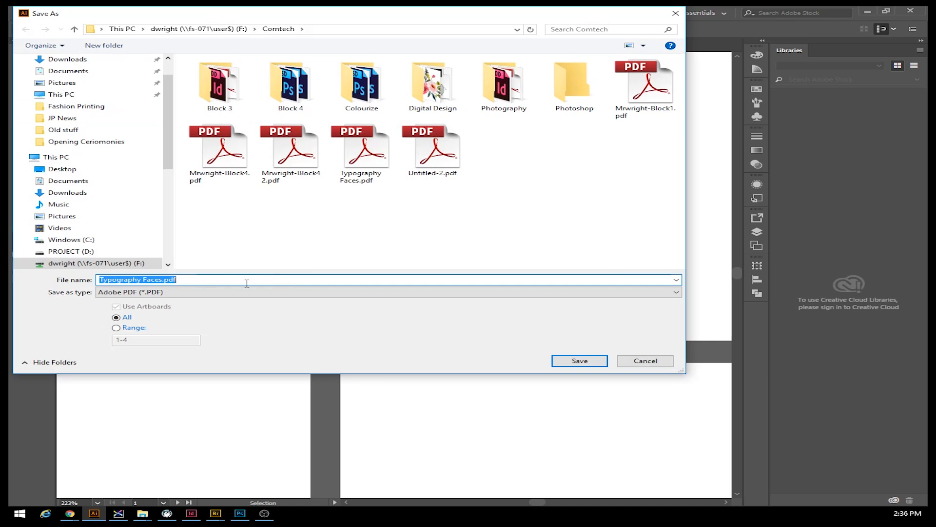
pyautogui.click(643, 361)
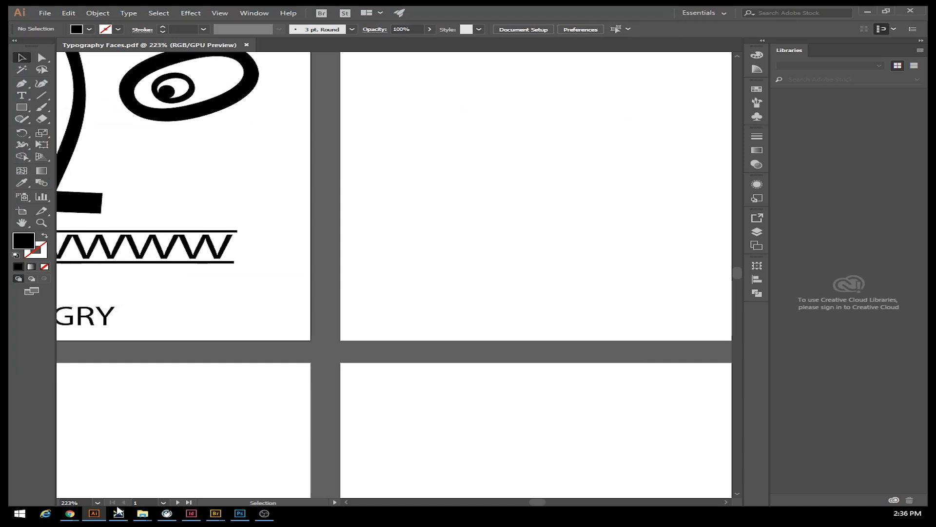
# Switch to File Explorer, browse to the Comtech folder on the F: drive and open Typography Faces.pdf in Adobe Reader.
pyautogui.click(142, 513)
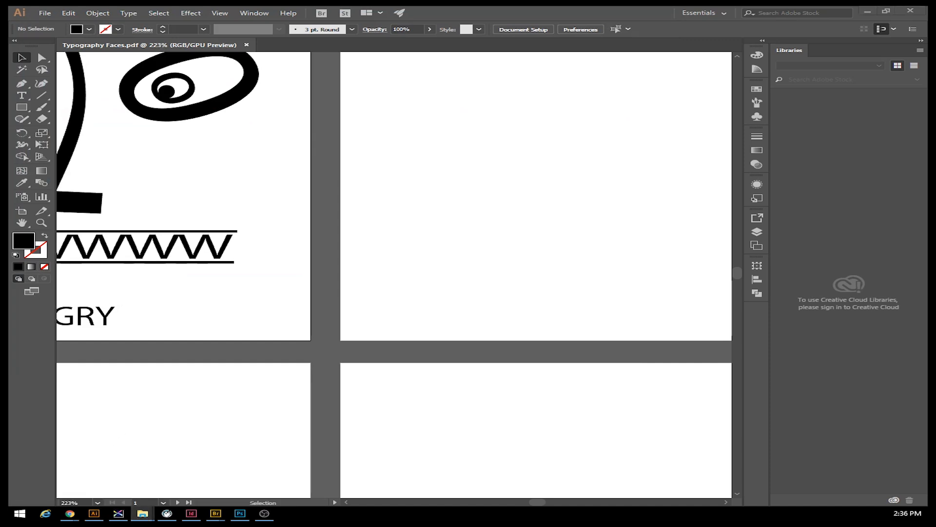
pyautogui.moveTo(0, 93); pyautogui.dragTo(245, 76)
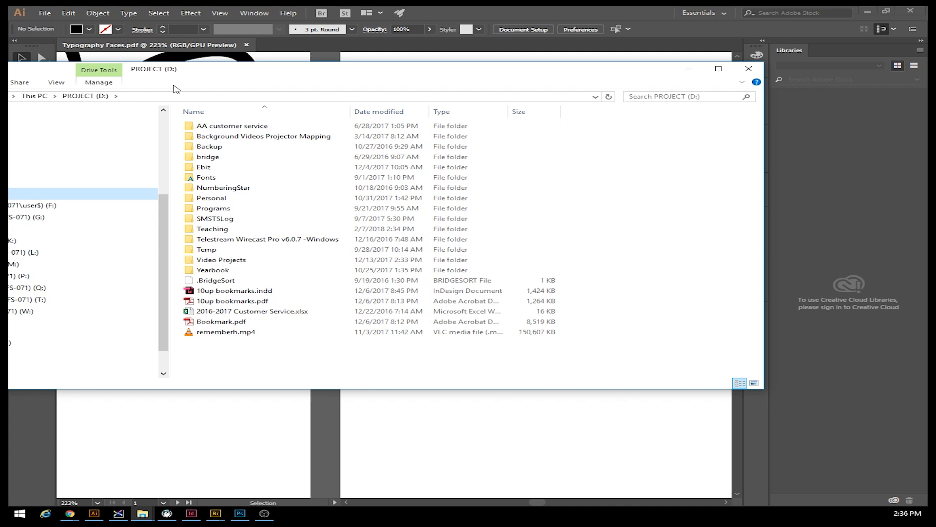
pyautogui.moveTo(406, 73); pyautogui.dragTo(485, 63)
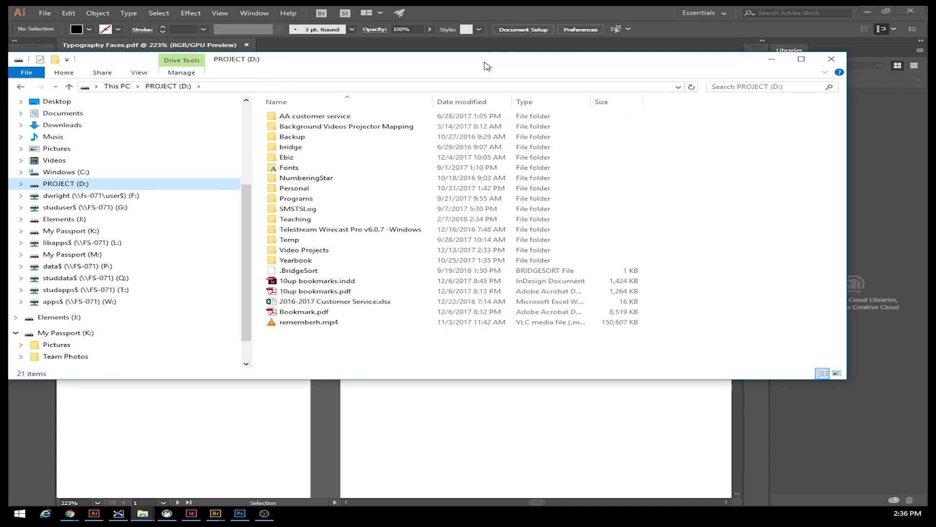
pyautogui.click(122, 195)
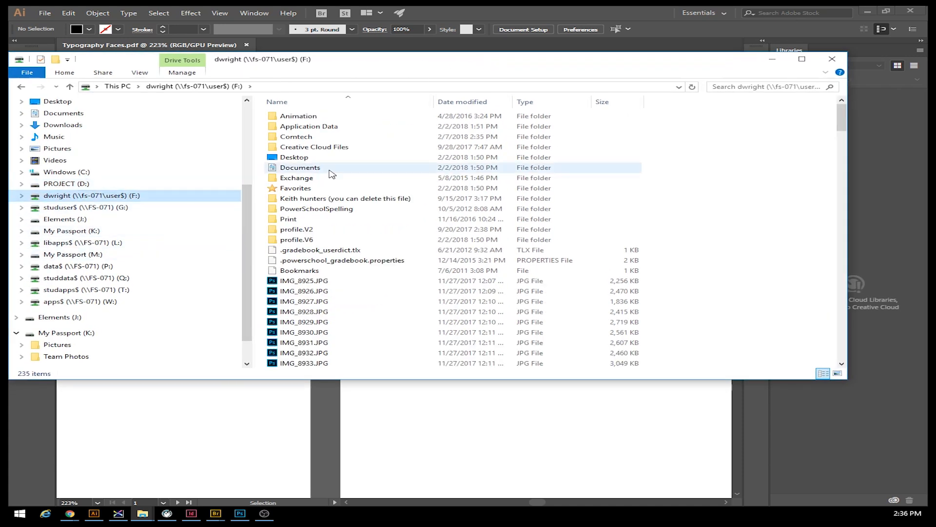
pyautogui.doubleClick(298, 137)
pyautogui.scroll(-3, 467, 225)
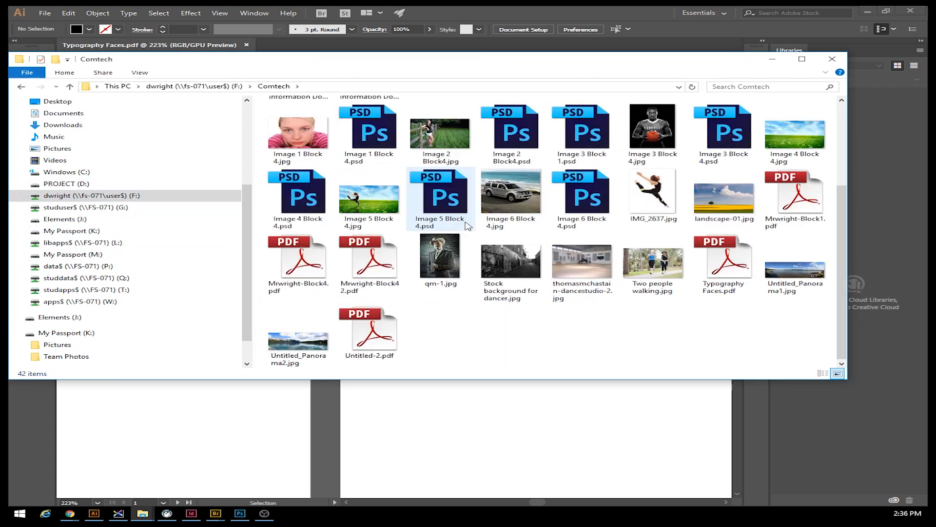
pyautogui.scroll(3, 453, 336)
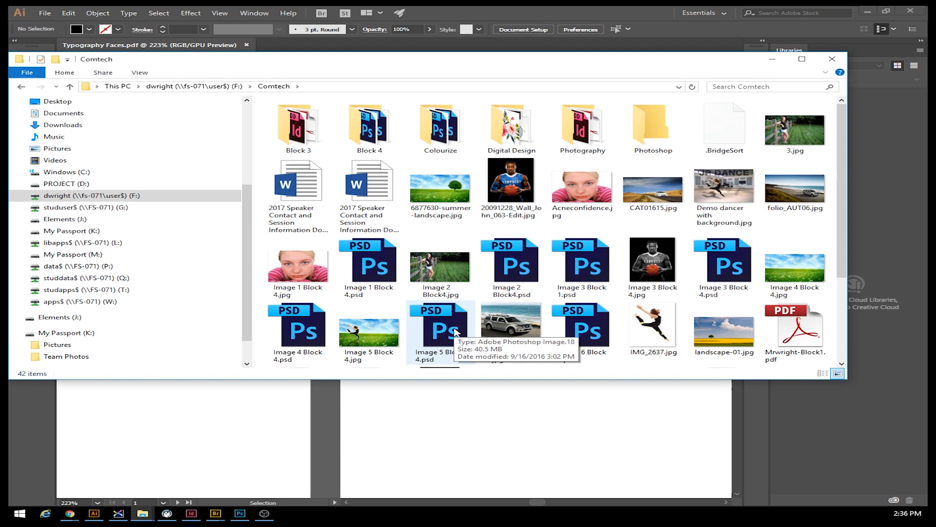
pyautogui.scroll(-3, 423, 321)
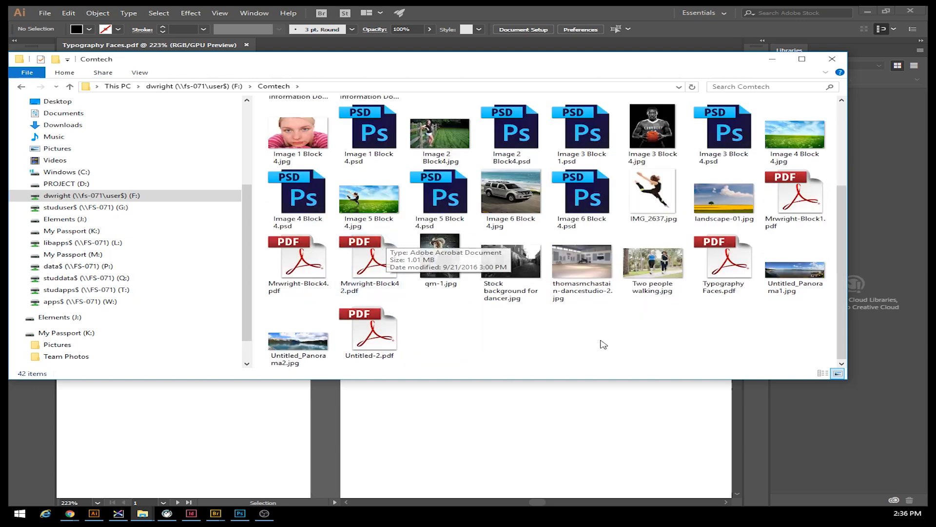
pyautogui.doubleClick(734, 263)
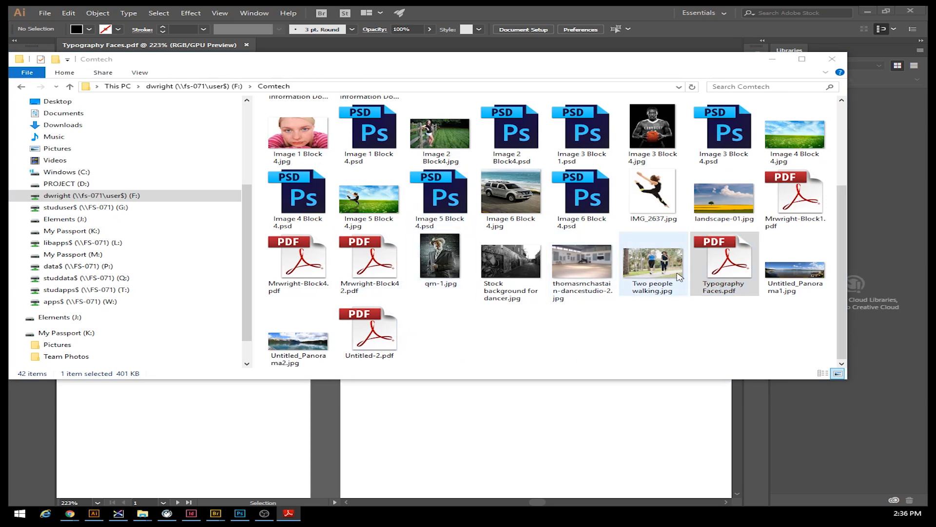
# Look through the pages of the Typography Faces PDF and return to the first page.
pyautogui.moveTo(9, 54); pyautogui.dragTo(426, 52)
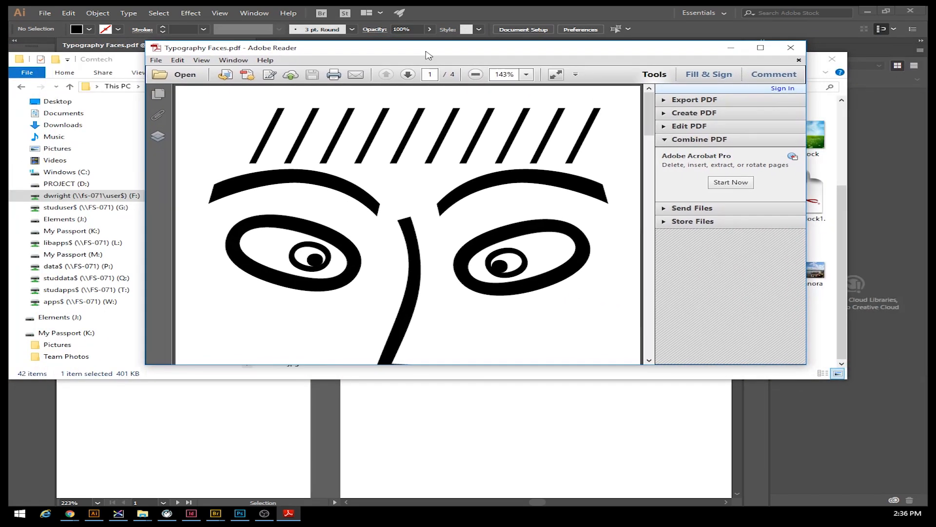
pyautogui.moveTo(649, 117); pyautogui.dragTo(676, 280)
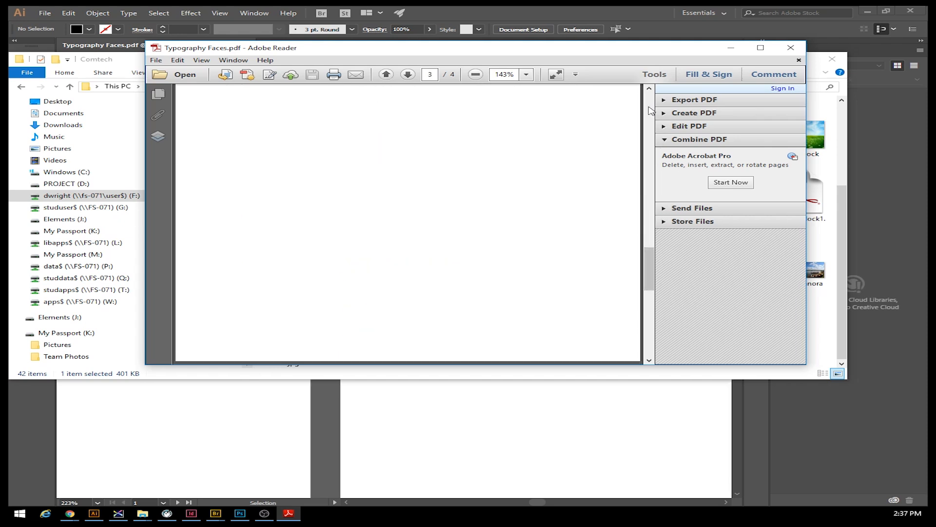
pyautogui.click(648, 122)
pyautogui.moveTo(649, 213); pyautogui.dragTo(649, 95)
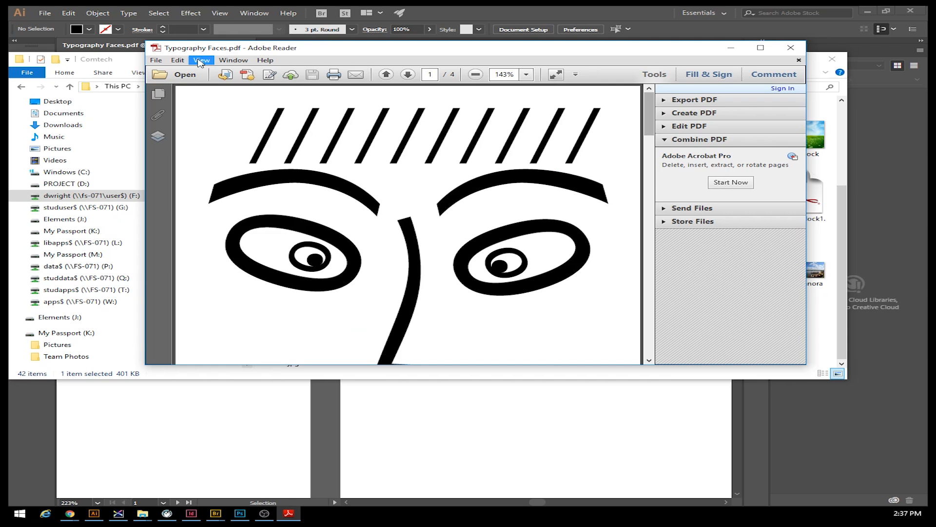
# Preview the PDF's print layout with multiple pages per sheet at 2 by 2, cancel printing and close the document.
pyautogui.click(156, 59)
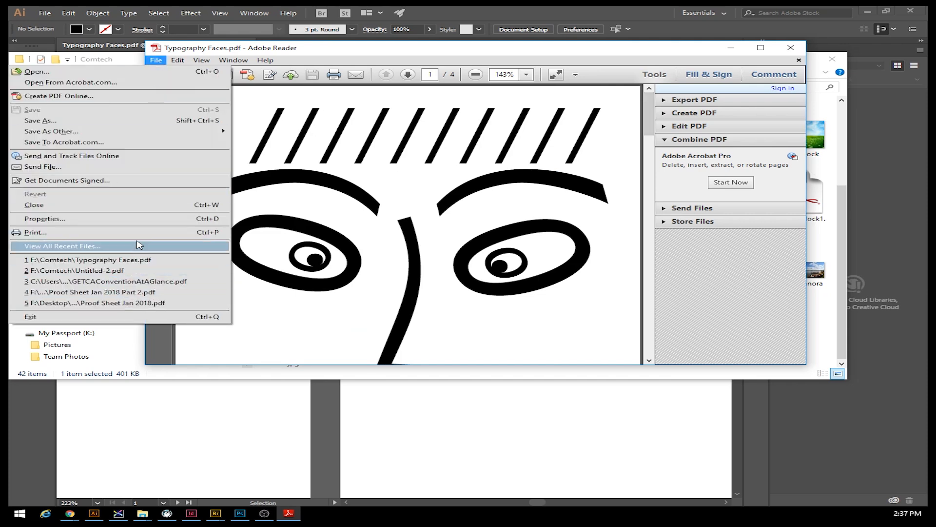
pyautogui.click(119, 232)
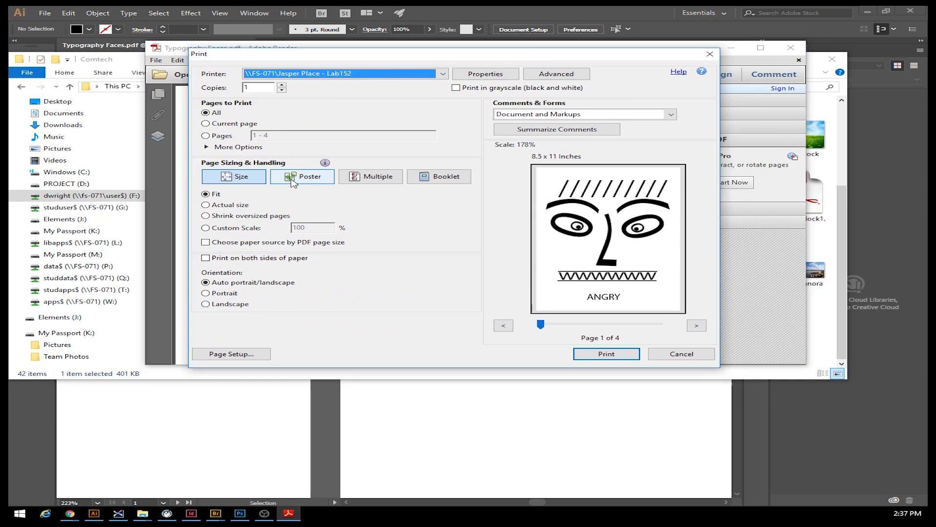
pyautogui.click(385, 181)
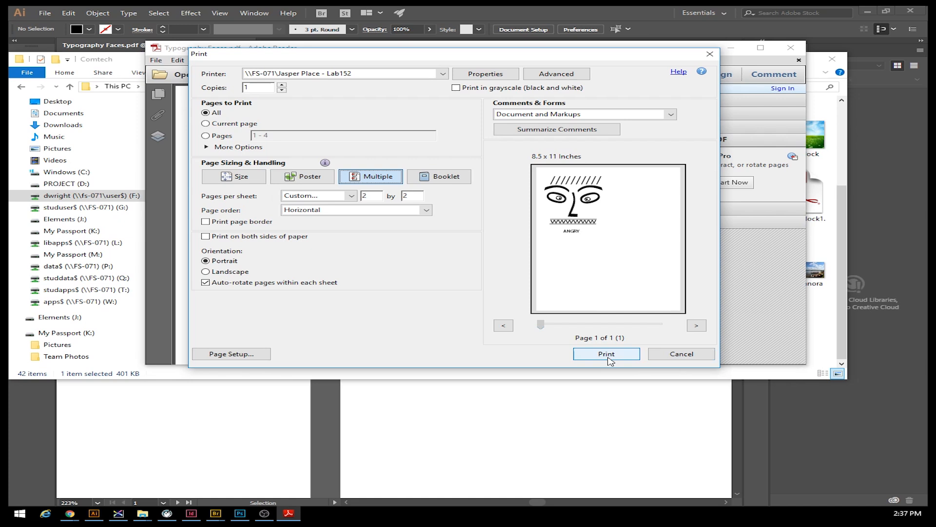
pyautogui.click(664, 357)
pyautogui.click(791, 48)
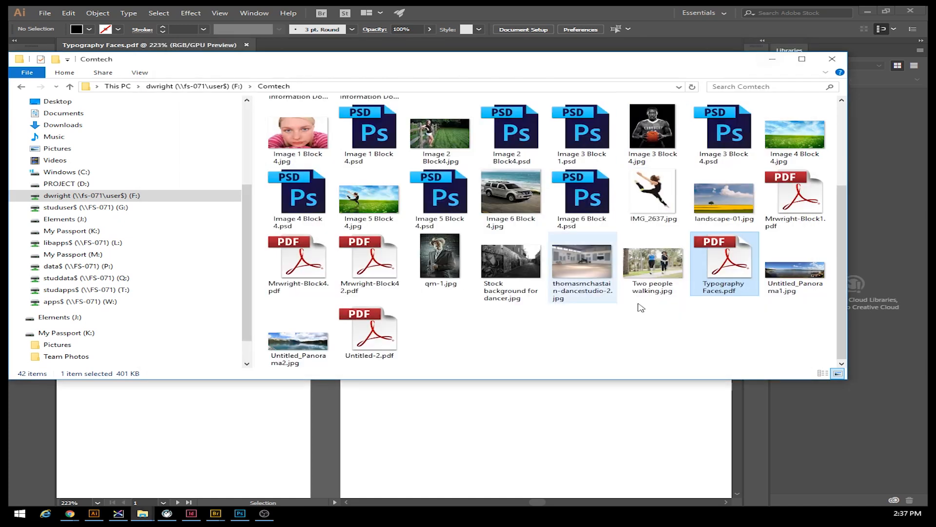